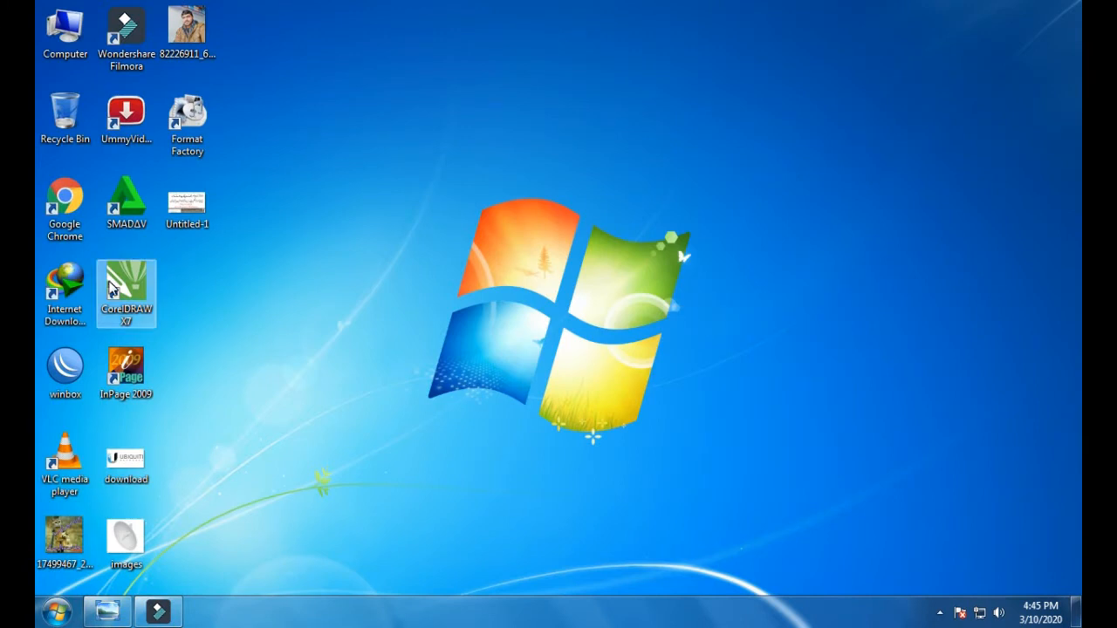
# Open Google Chrome and search Google for "airlink ubnt"
pyautogui.doubleClick(89, 211)
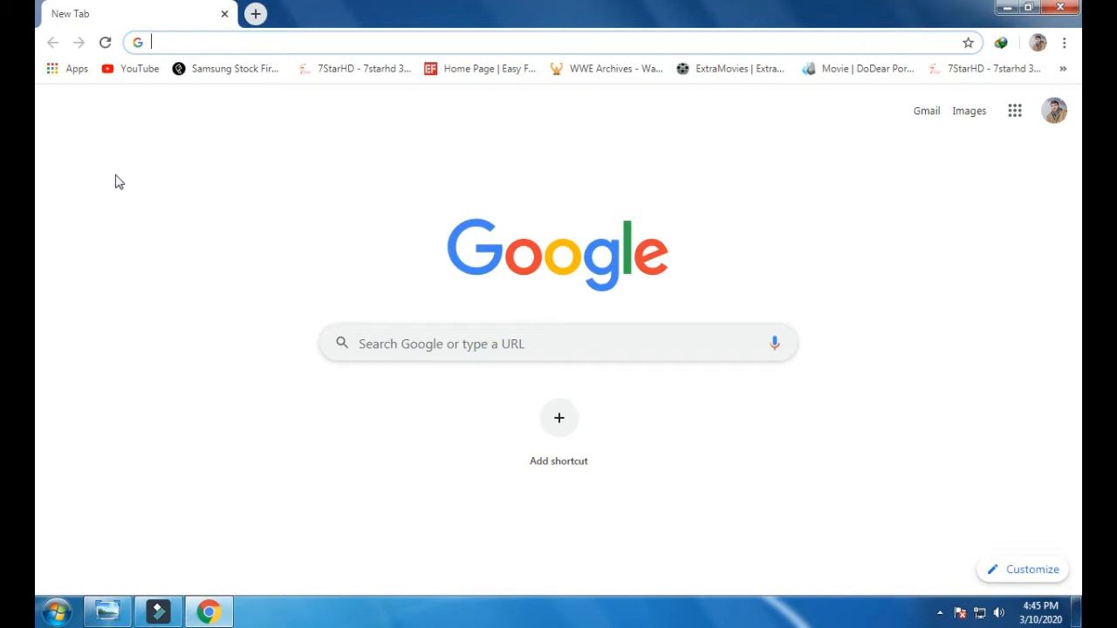
pyautogui.write('ai')
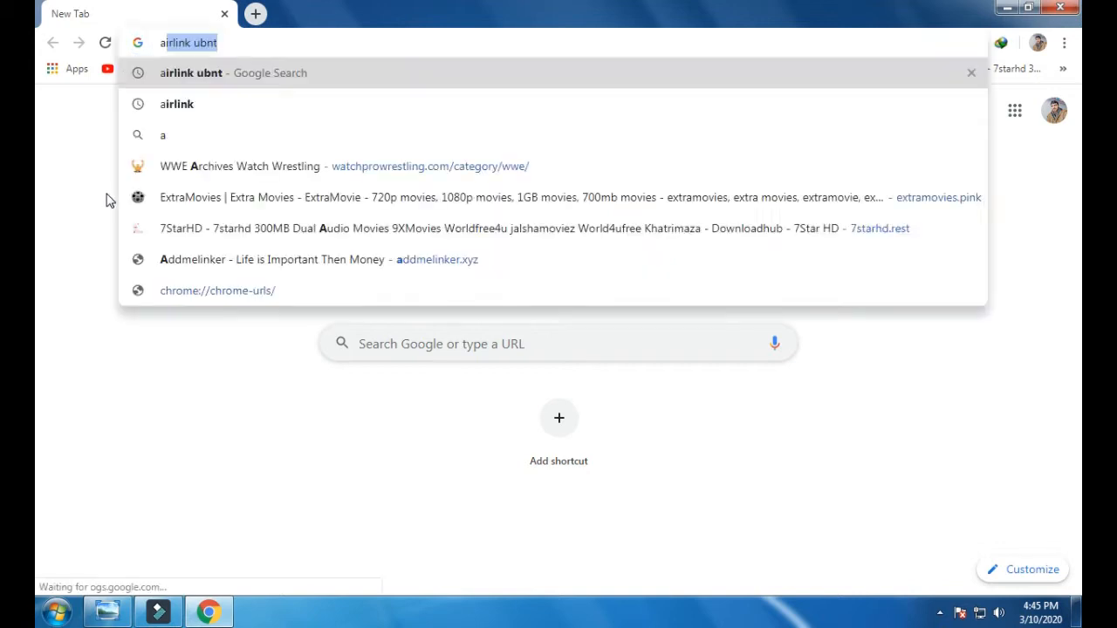
pyautogui.write('r')
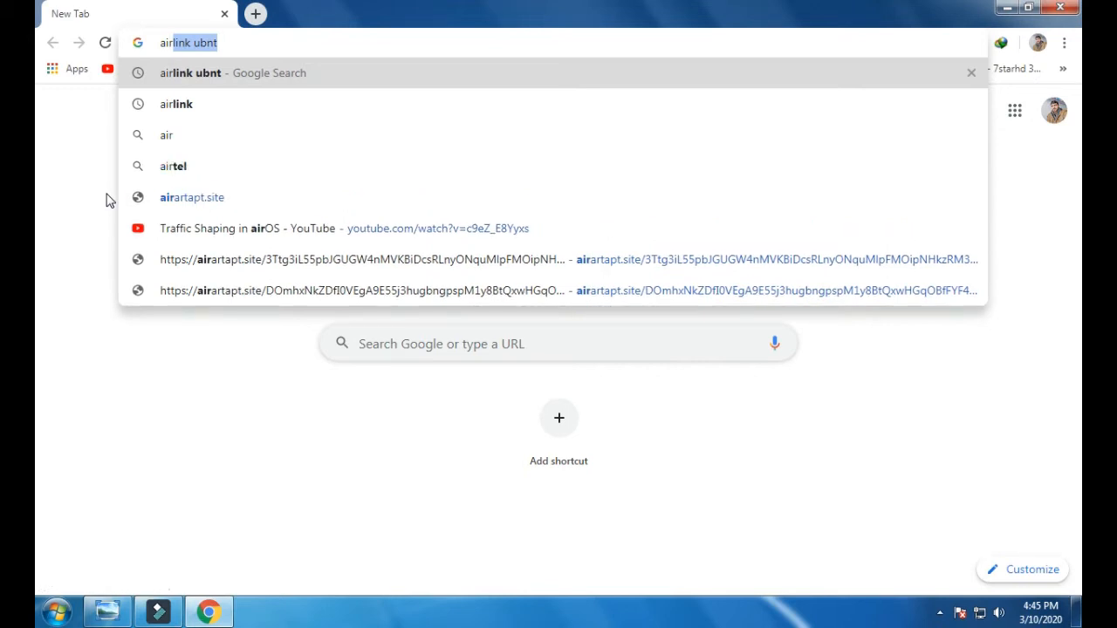
pyautogui.press('Return')
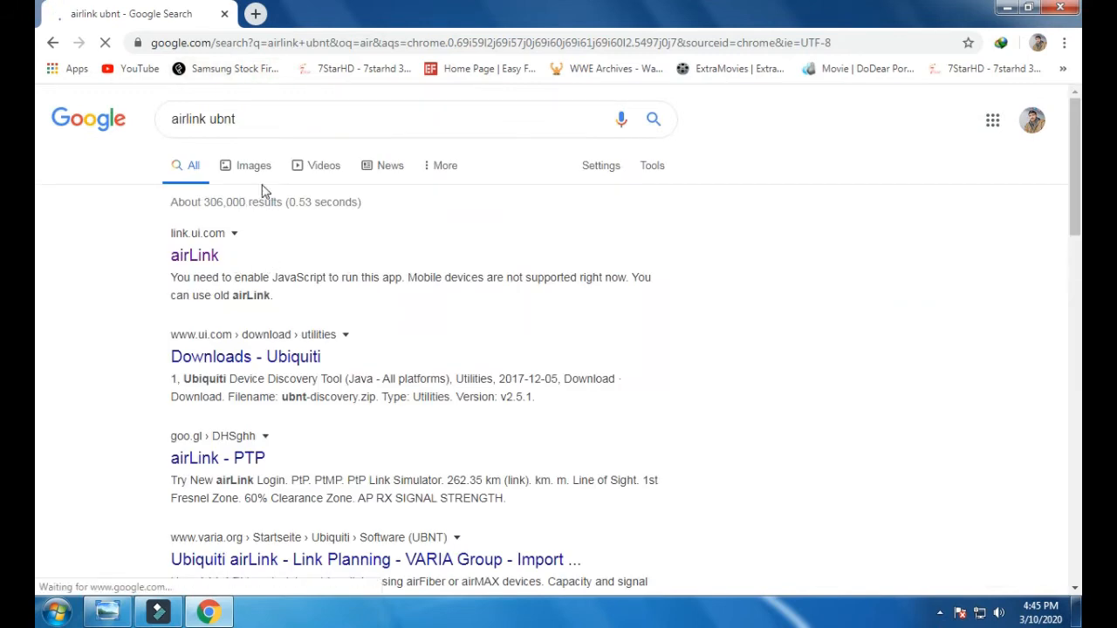
# Open the airLink result at link.ui.com and block the site's request to know the location
pyautogui.click(310, 124)
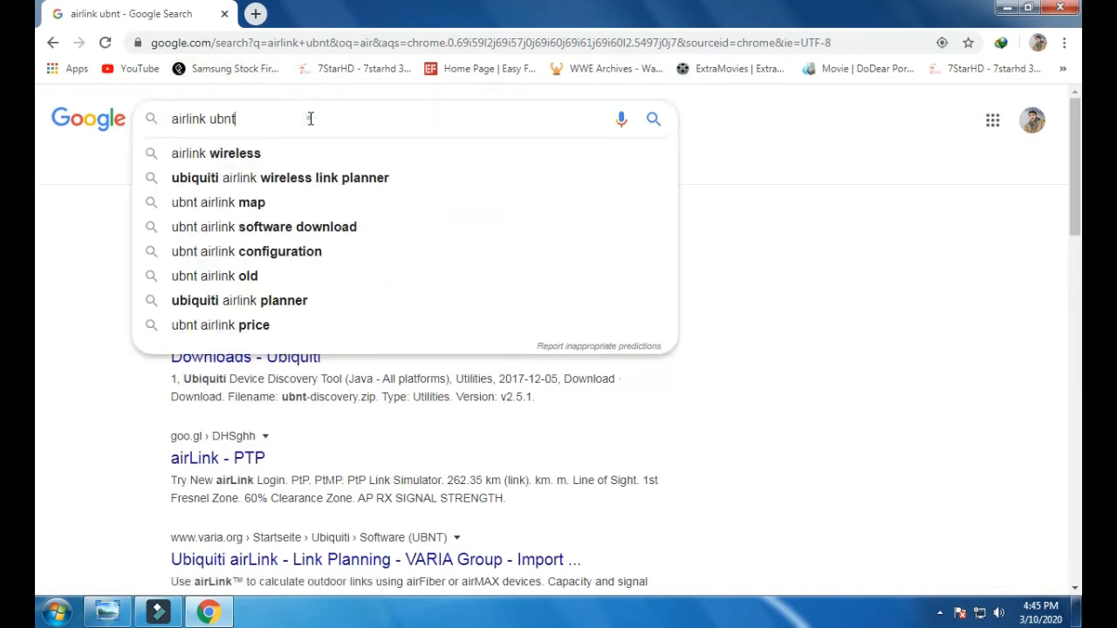
pyautogui.click(786, 231)
pyautogui.click(194, 258)
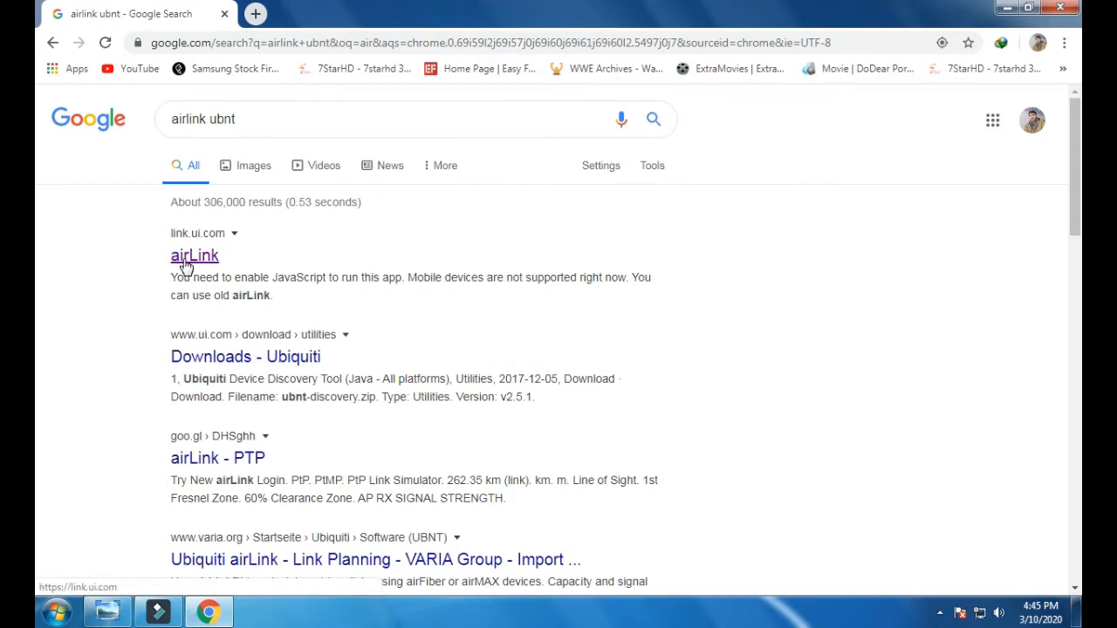
pyautogui.click(188, 256)
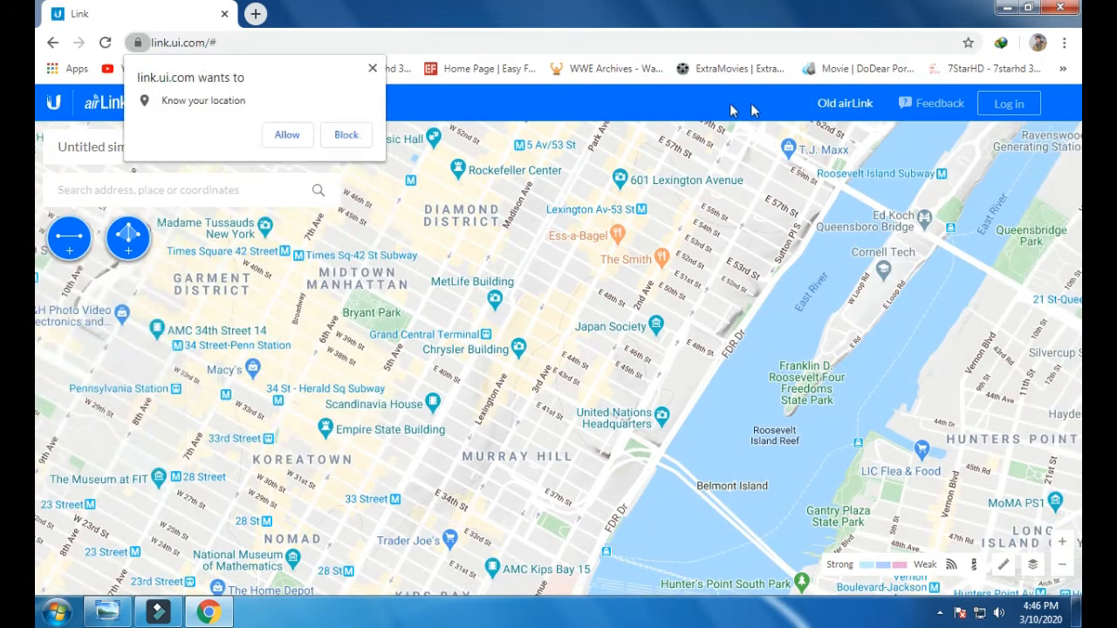
pyautogui.click(365, 134)
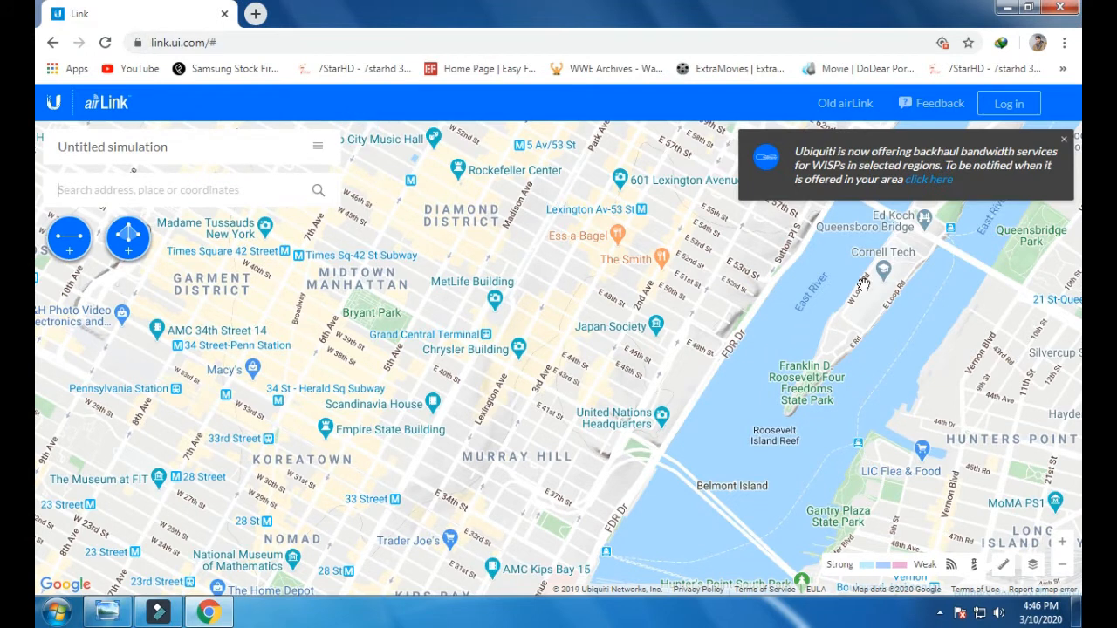
# Open the old airLink version through the airlink.ubnt.com link and reload its PTP page
pyautogui.click(832, 108)
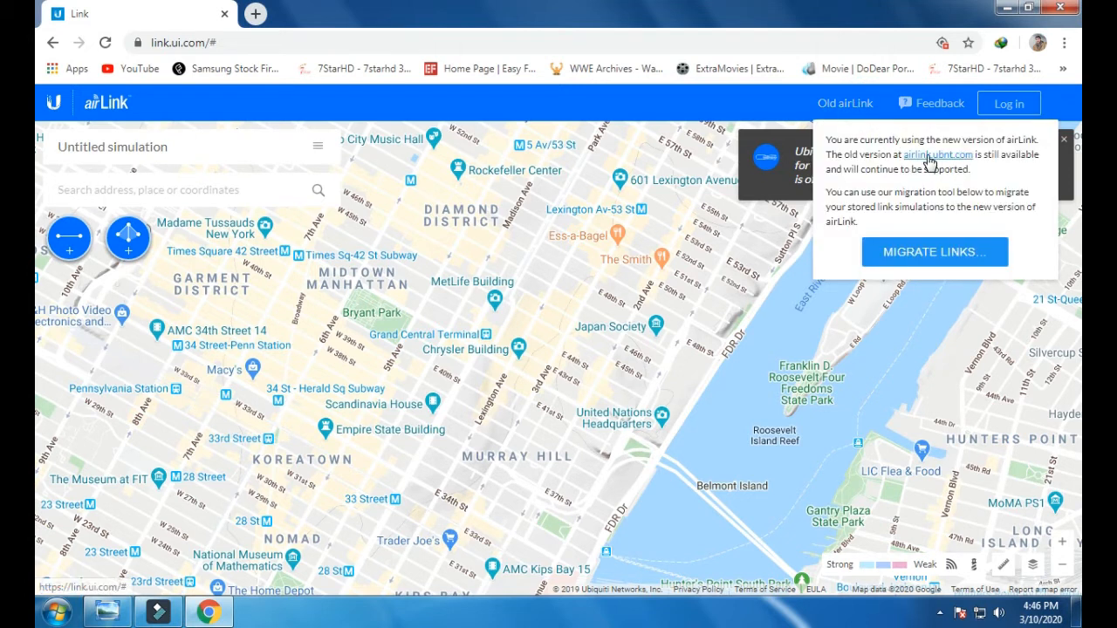
pyautogui.click(939, 162)
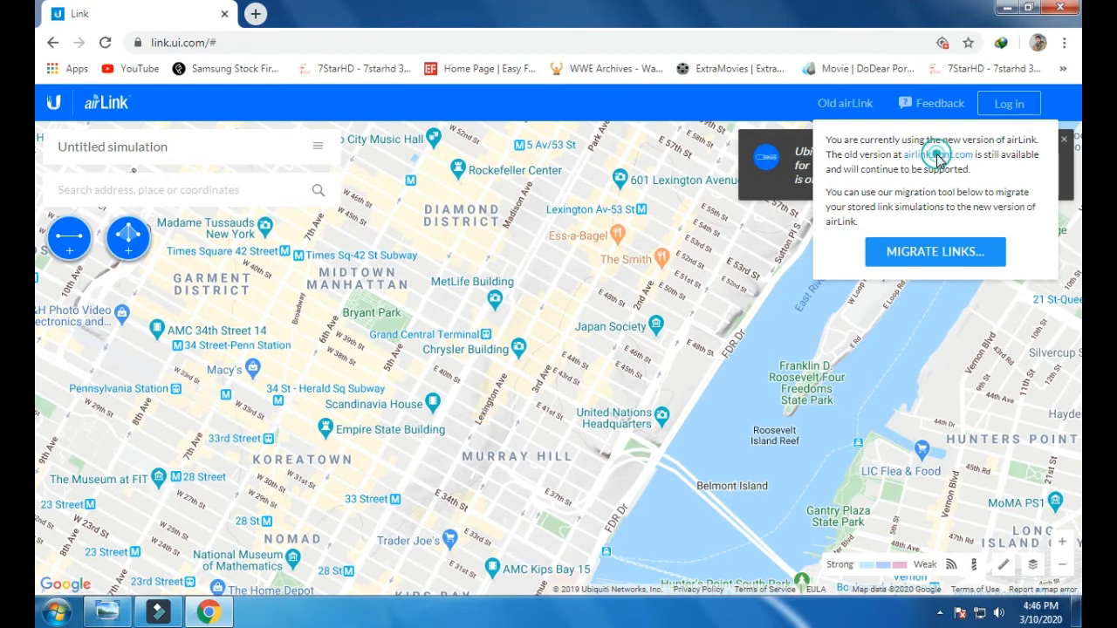
pyautogui.click(205, 7)
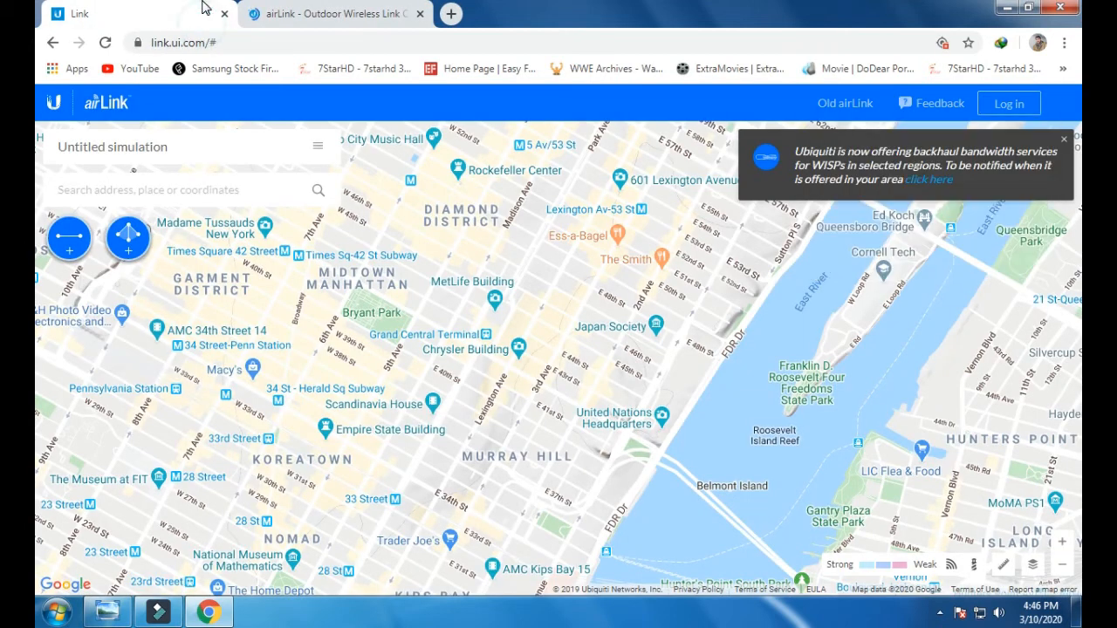
pyautogui.click(274, 10)
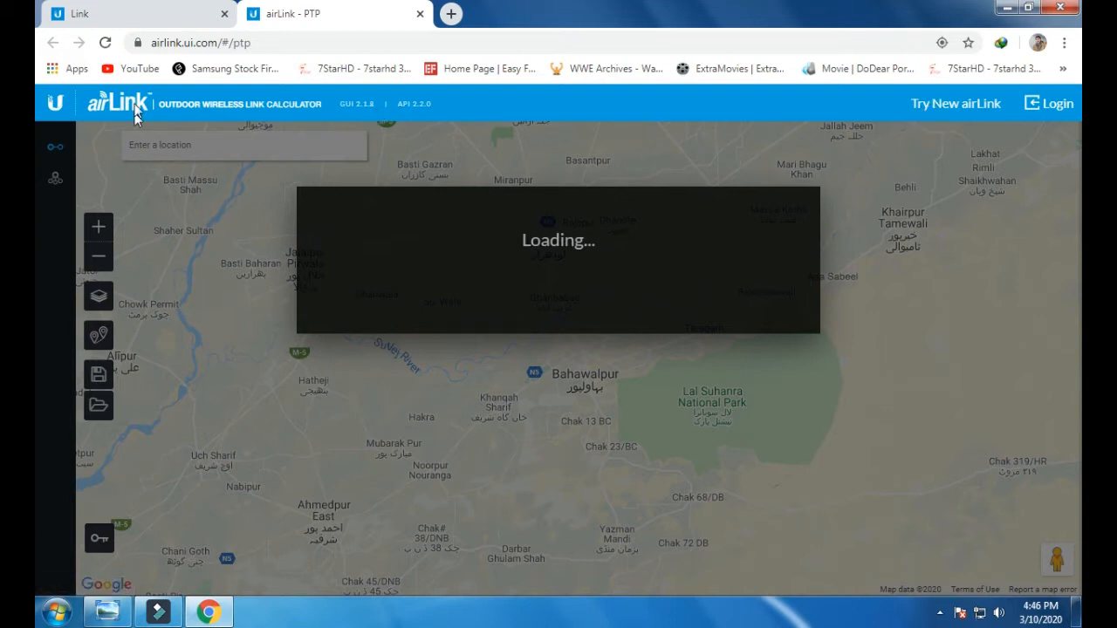
pyautogui.click(106, 43)
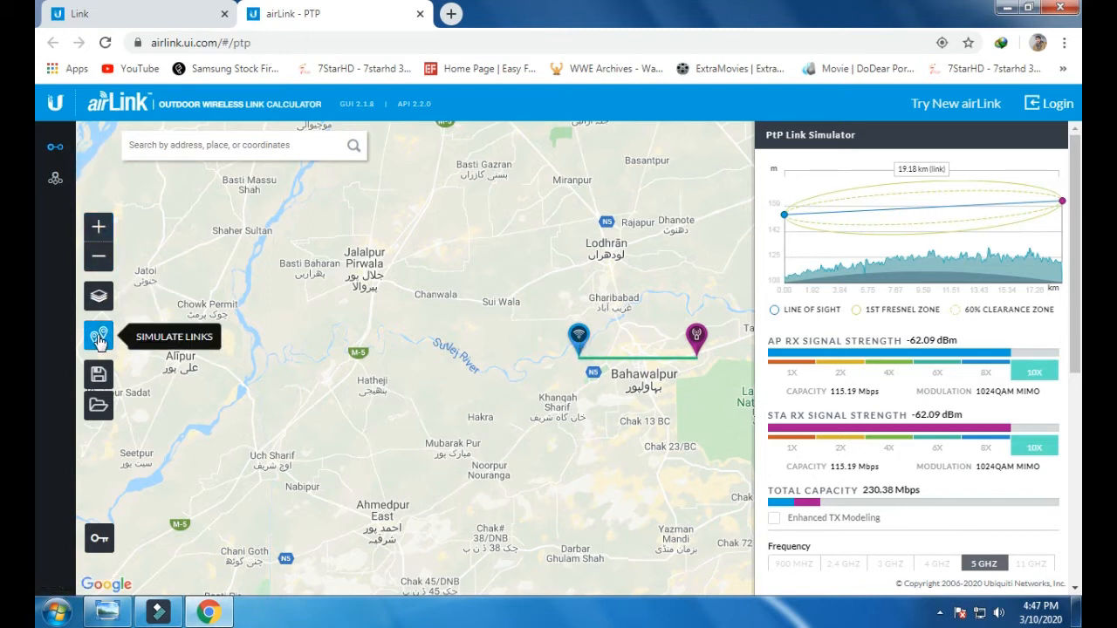
# Move the station marker to southeast of Yazman Mandi, making a link of about 39 km from the access point
pyautogui.moveTo(538, 396); pyautogui.dragTo(384, 337)
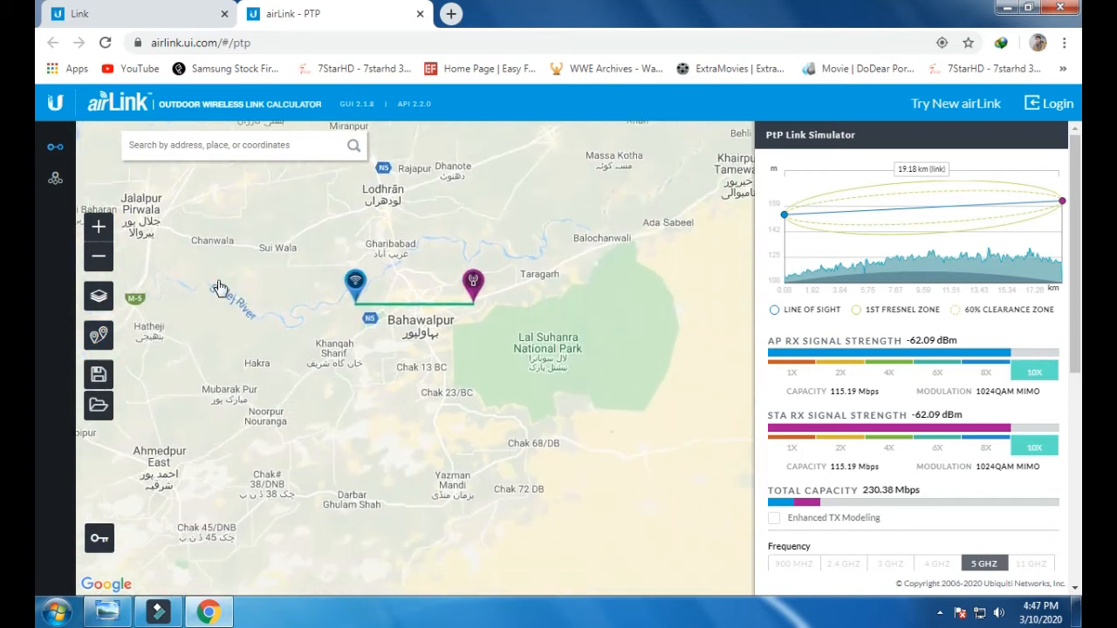
pyautogui.scroll(1, 413, 337)
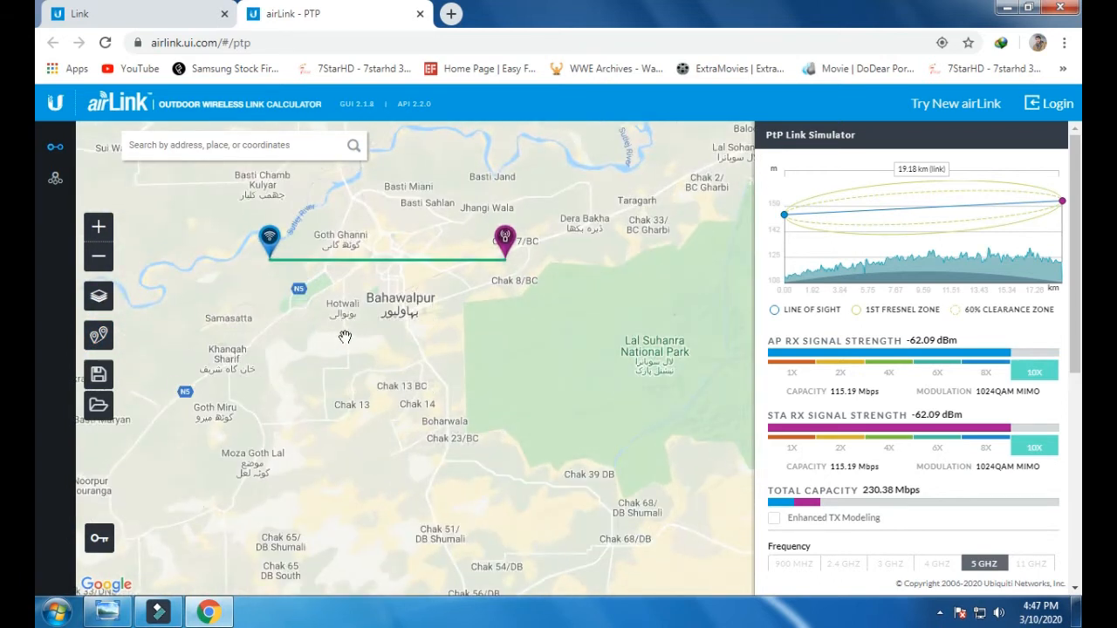
pyautogui.moveTo(341, 337); pyautogui.dragTo(225, 278)
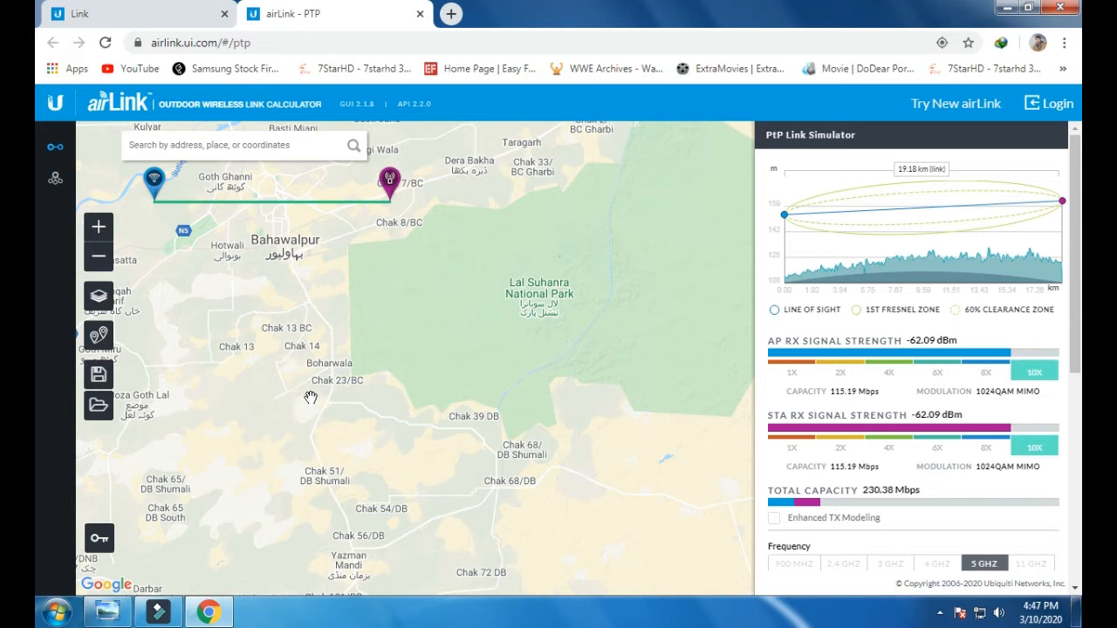
pyautogui.moveTo(398, 476)
pyautogui.mouseDown()
pyautogui.moveTo(404, 437)
pyautogui.moveTo(461, 526)
pyautogui.mouseUp()
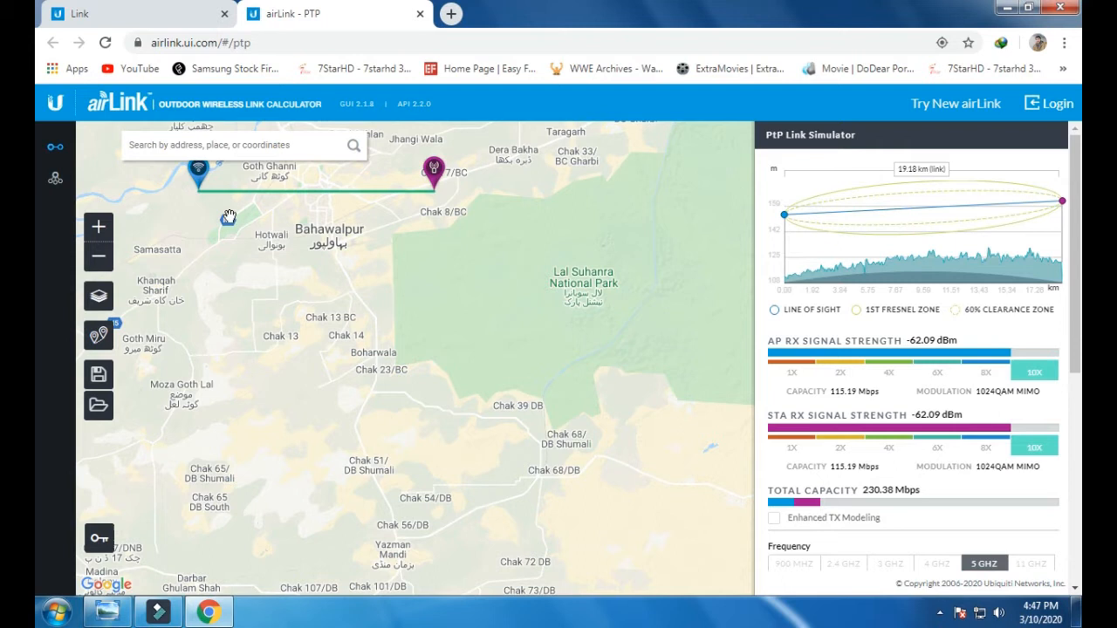
pyautogui.moveTo(439, 174)
pyautogui.mouseDown()
pyautogui.moveTo(402, 476)
pyautogui.moveTo(464, 583)
pyautogui.mouseUp()
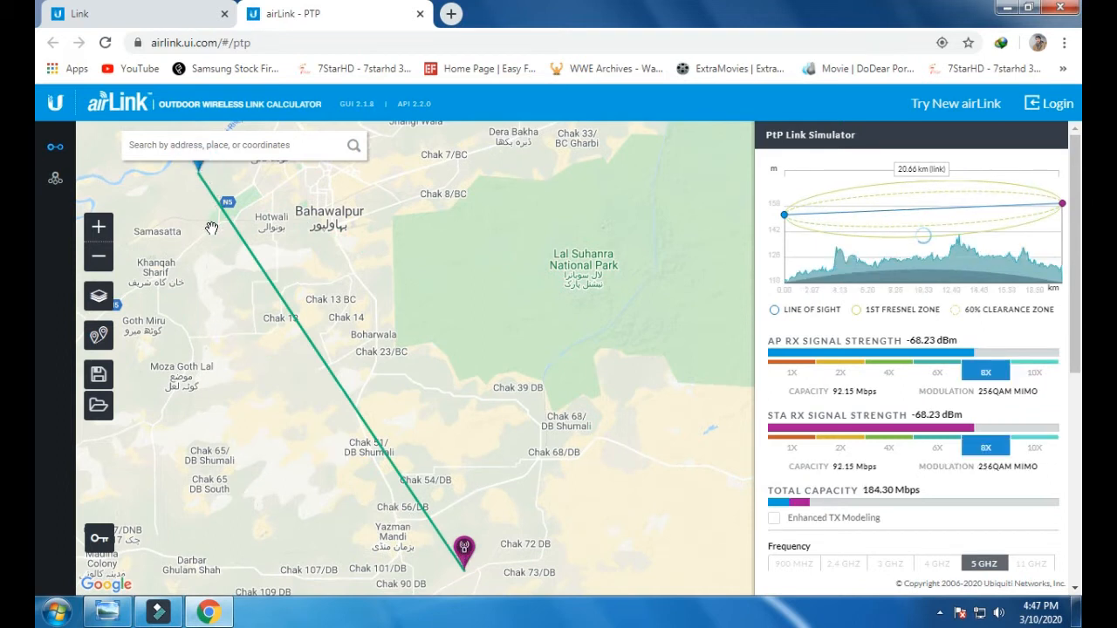
# Move the access point marker south of Bahawalpur to just west of Chak 51/DB Shumali, making a link of about 17 km
pyautogui.scroll(1, 210, 230)
pyautogui.scroll(-1, 209, 231)
pyautogui.moveTo(200, 227); pyautogui.dragTo(232, 308)
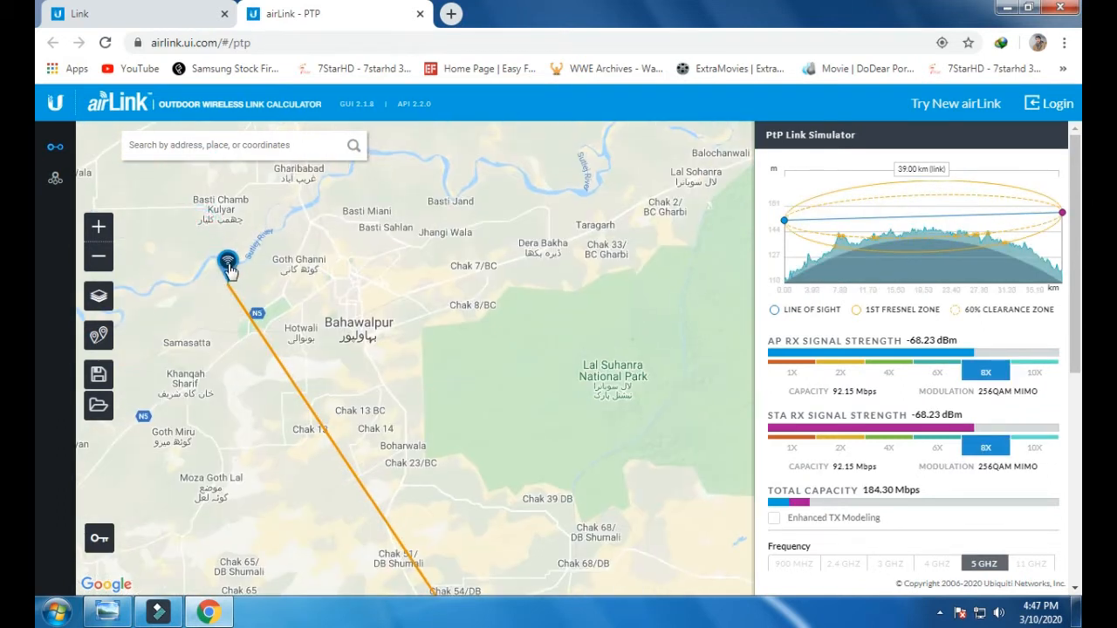
pyautogui.moveTo(228, 267); pyautogui.dragTo(321, 533)
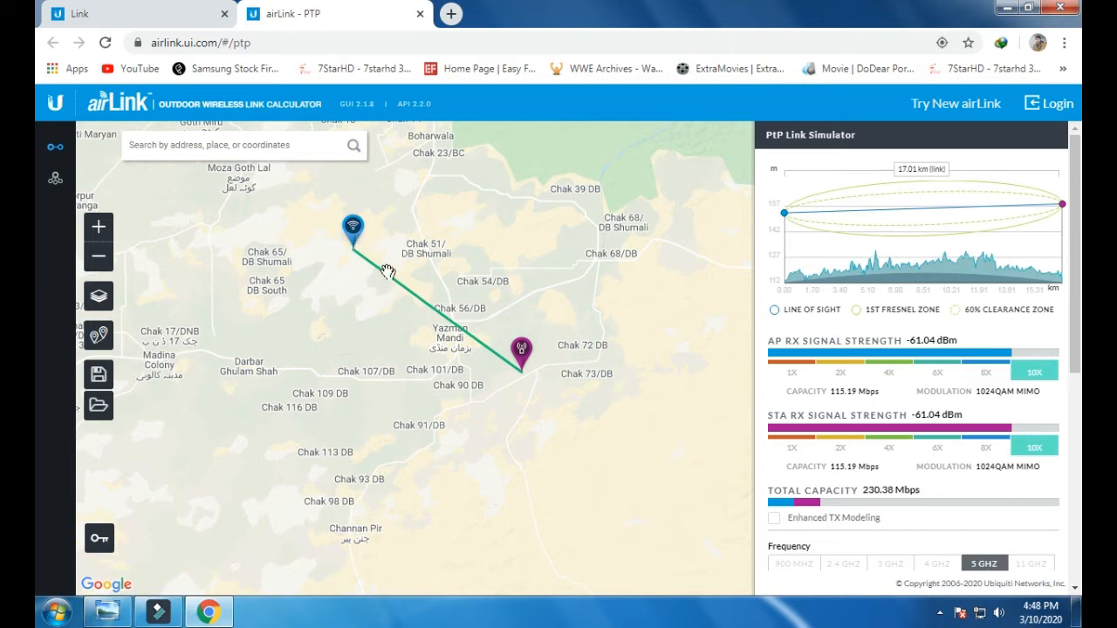
# Place the access point marker at Yazman Mandi and move the station marker farther south, making a link of about 16 km
pyautogui.moveTo(353, 229)
pyautogui.mouseDown()
pyautogui.moveTo(456, 381)
pyautogui.moveTo(457, 335)
pyautogui.mouseUp()
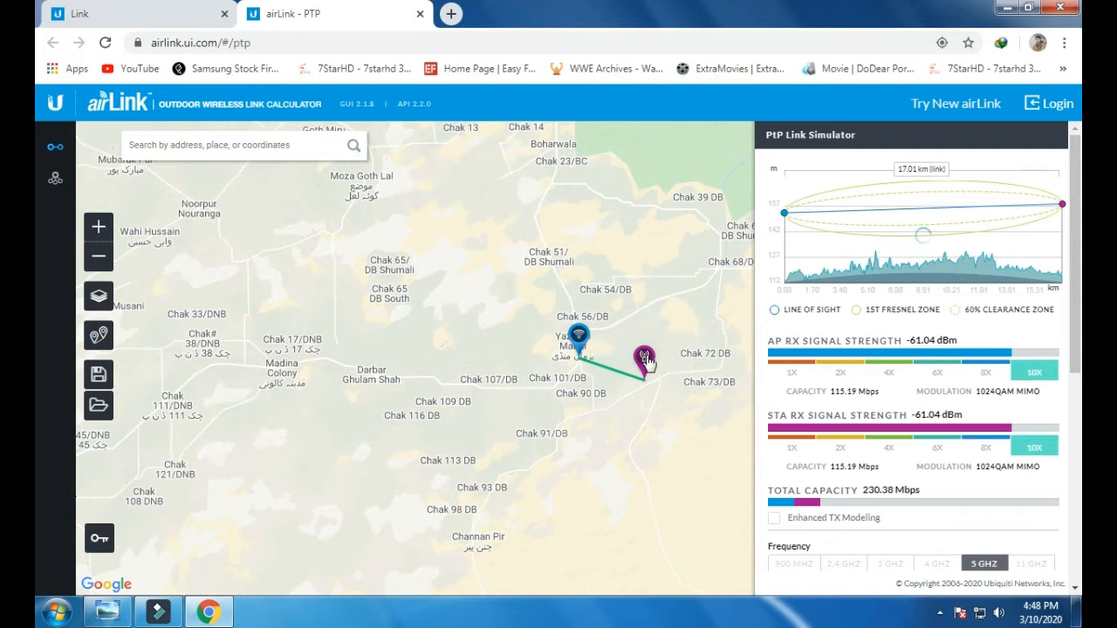
pyautogui.moveTo(645, 361); pyautogui.dragTo(683, 506)
pyautogui.moveTo(550, 417); pyautogui.dragTo(349, 324)
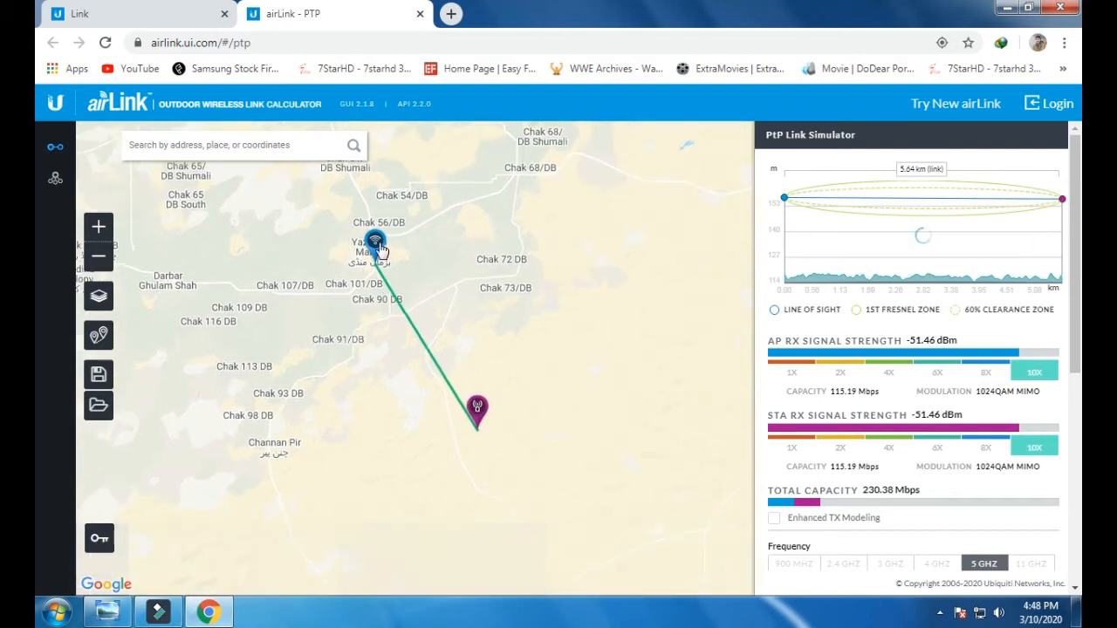
# Switch the map type to Satellite for the area around the access point at Yazman Mandi, and close the layer settings
pyautogui.scroll(2, 371, 257)
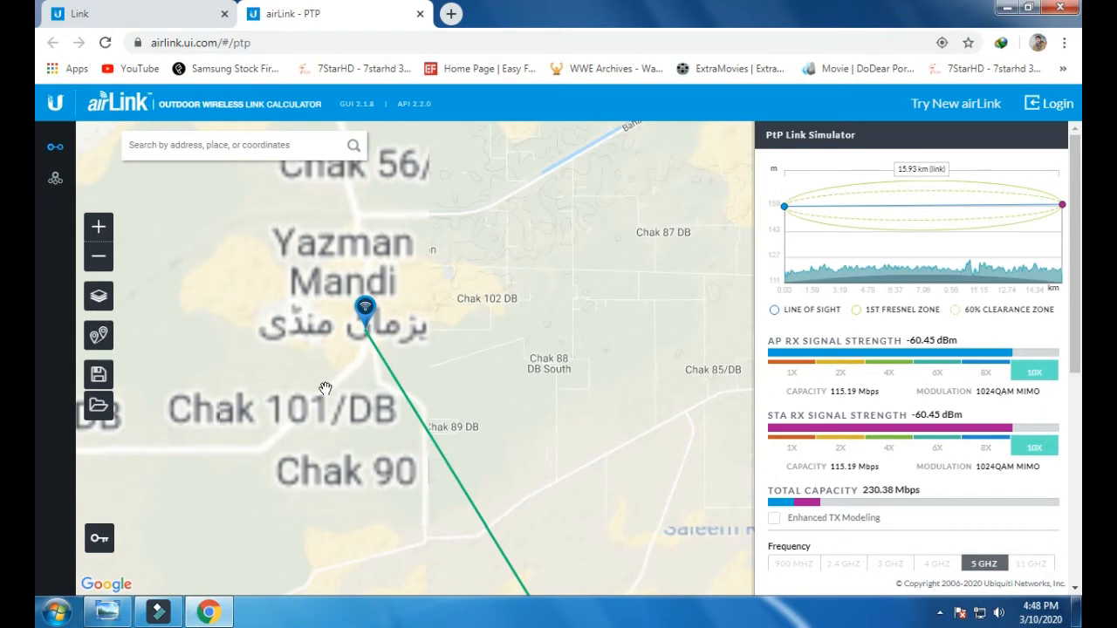
pyautogui.moveTo(332, 349); pyautogui.dragTo(289, 326)
pyautogui.scroll(2, 289, 324)
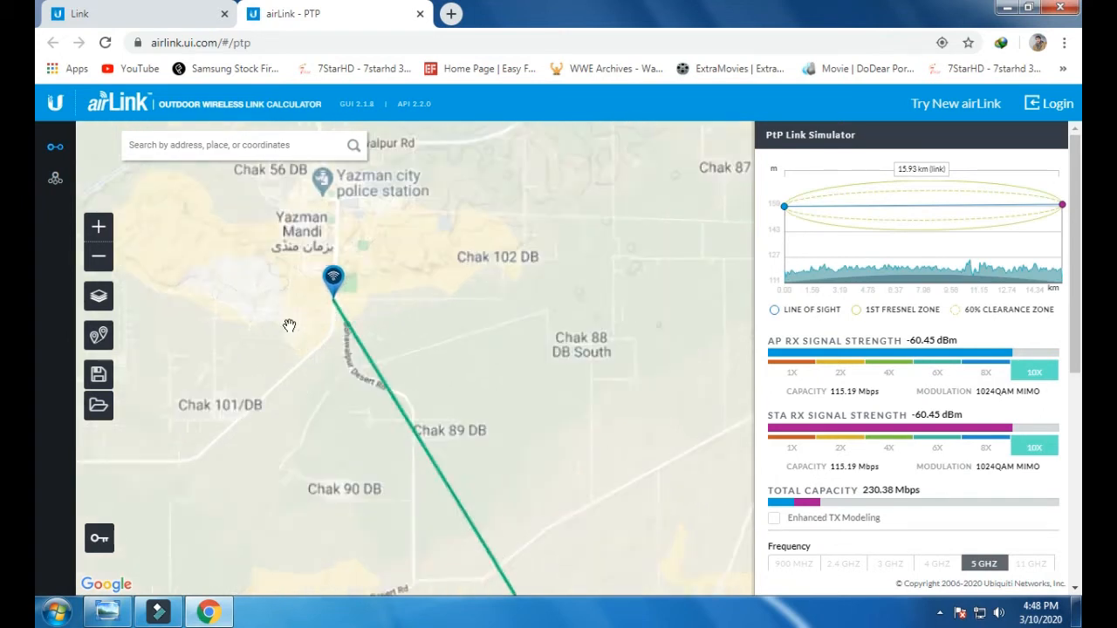
pyautogui.moveTo(355, 316); pyautogui.dragTo(282, 332)
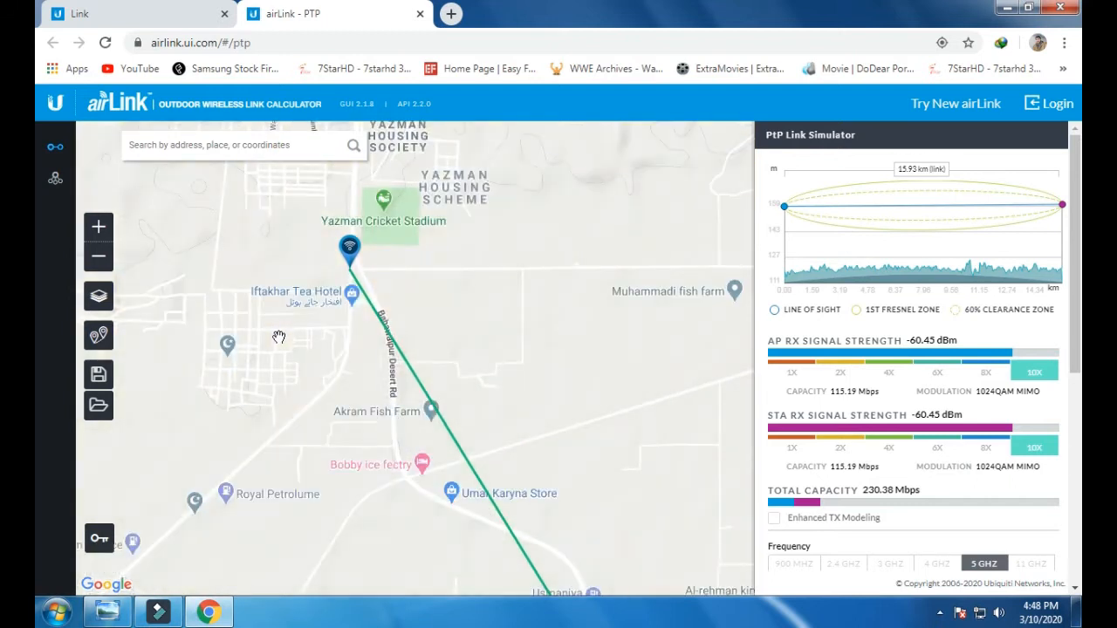
pyautogui.scroll(1, 279, 338)
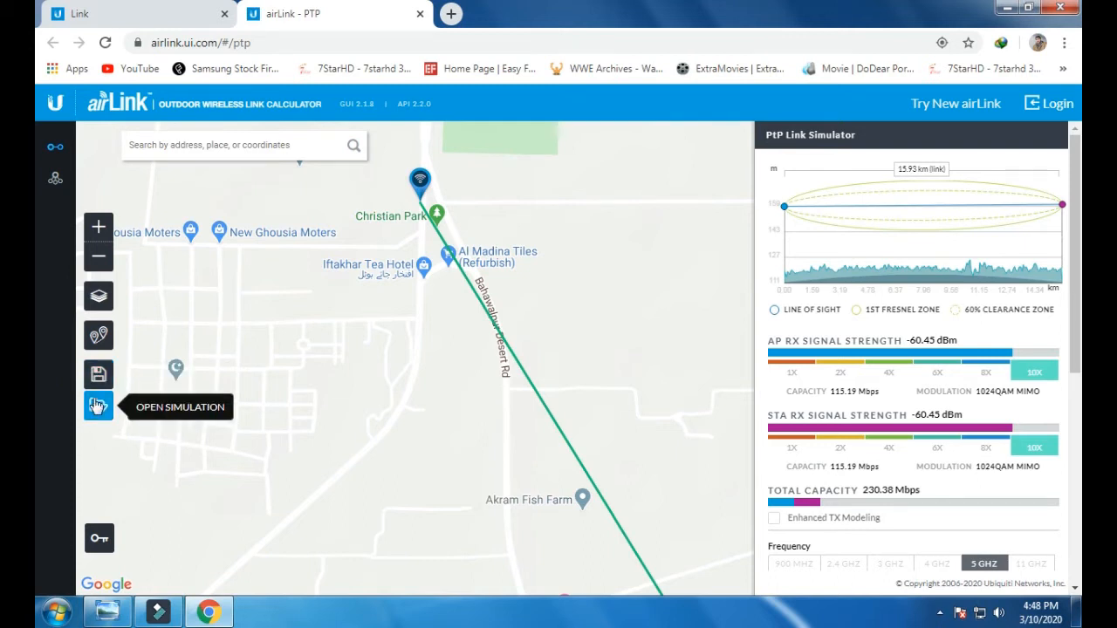
pyautogui.click(101, 305)
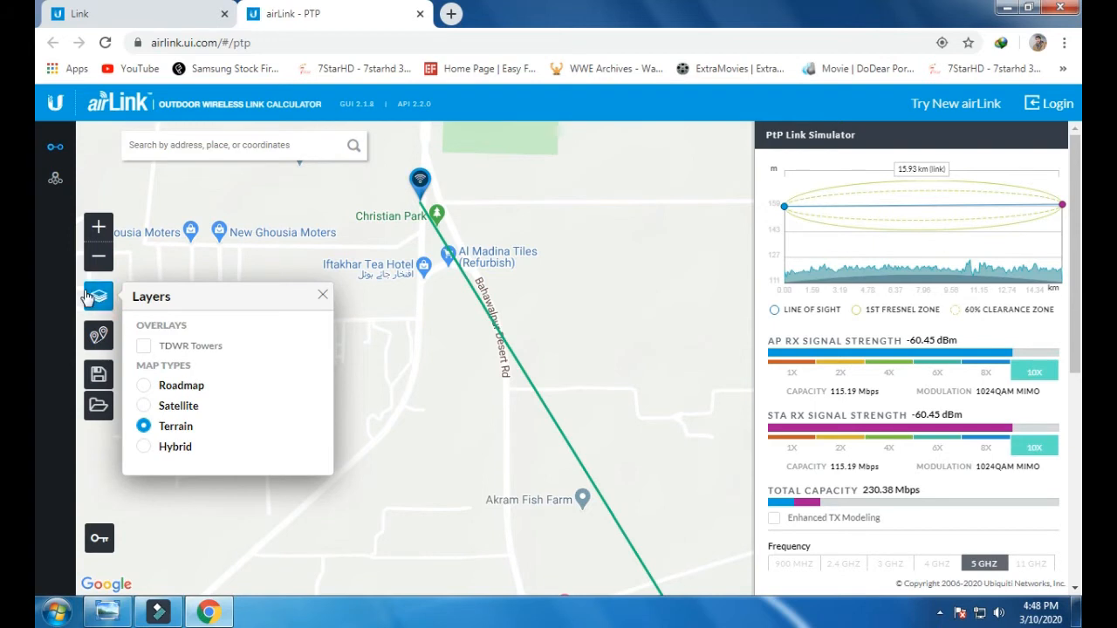
pyautogui.click(101, 301)
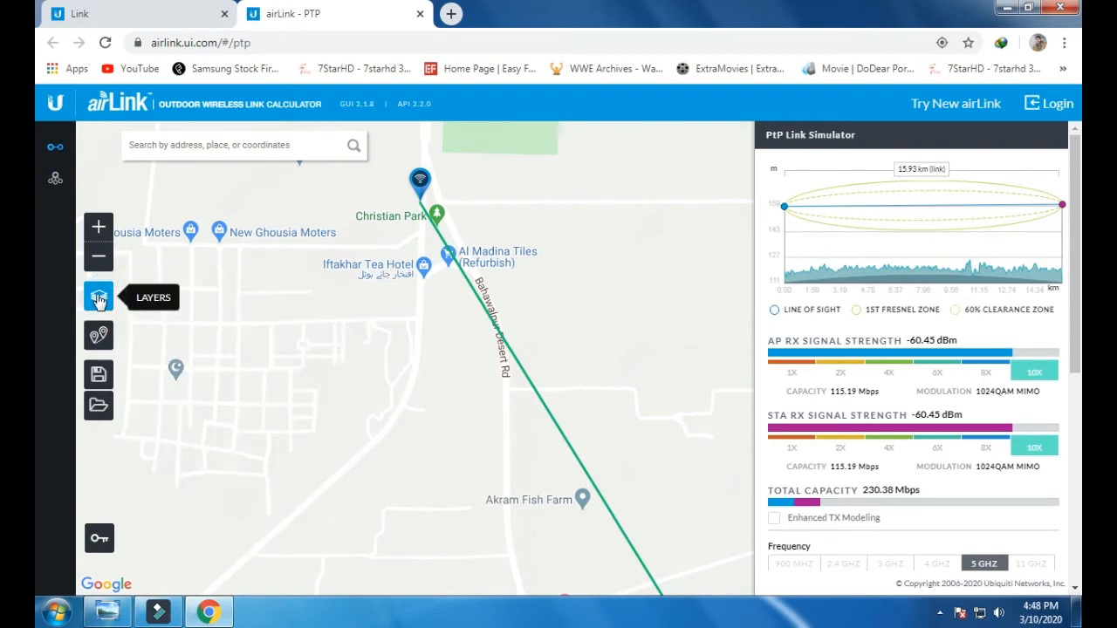
pyautogui.click(99, 300)
pyautogui.click(168, 409)
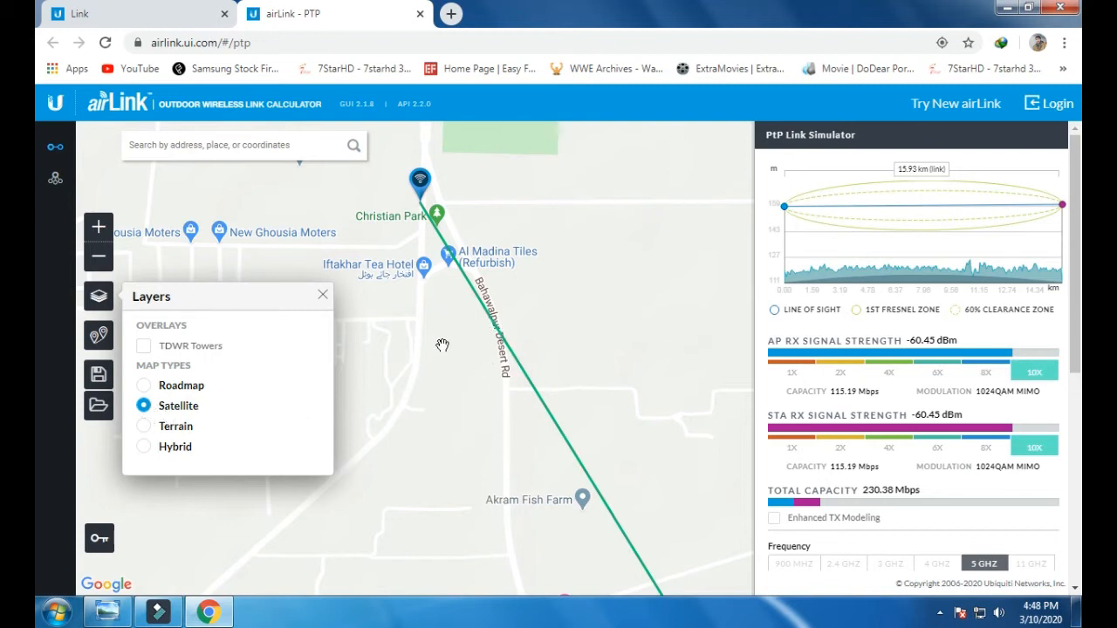
pyautogui.scroll(-1, 441, 343)
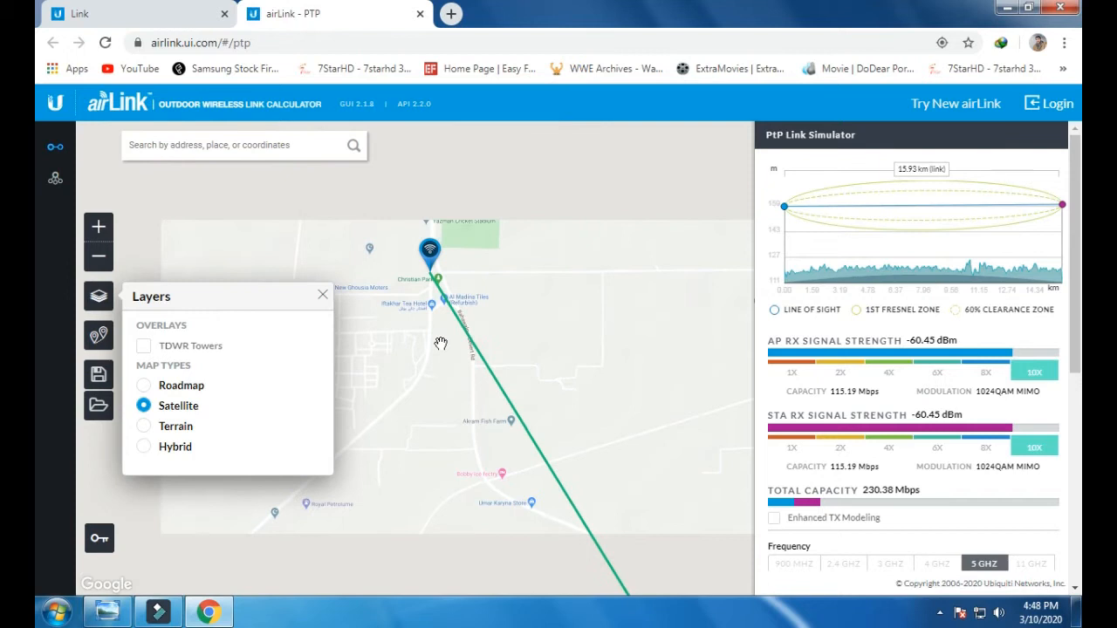
pyautogui.scroll(-1, 441, 343)
pyautogui.moveTo(455, 377); pyautogui.dragTo(366, 197)
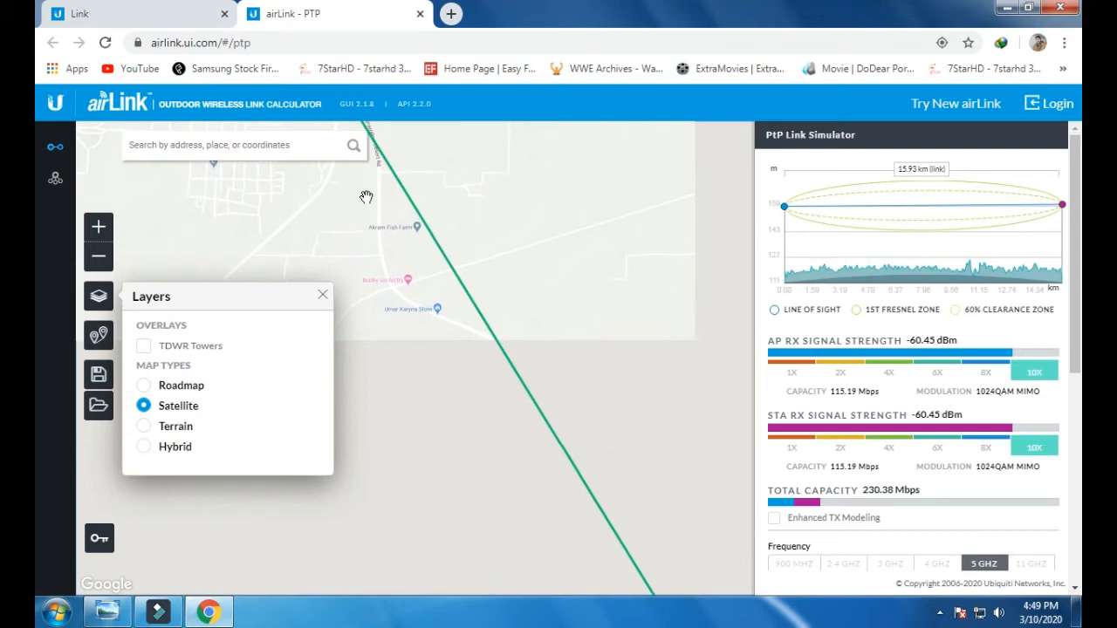
pyautogui.click(323, 297)
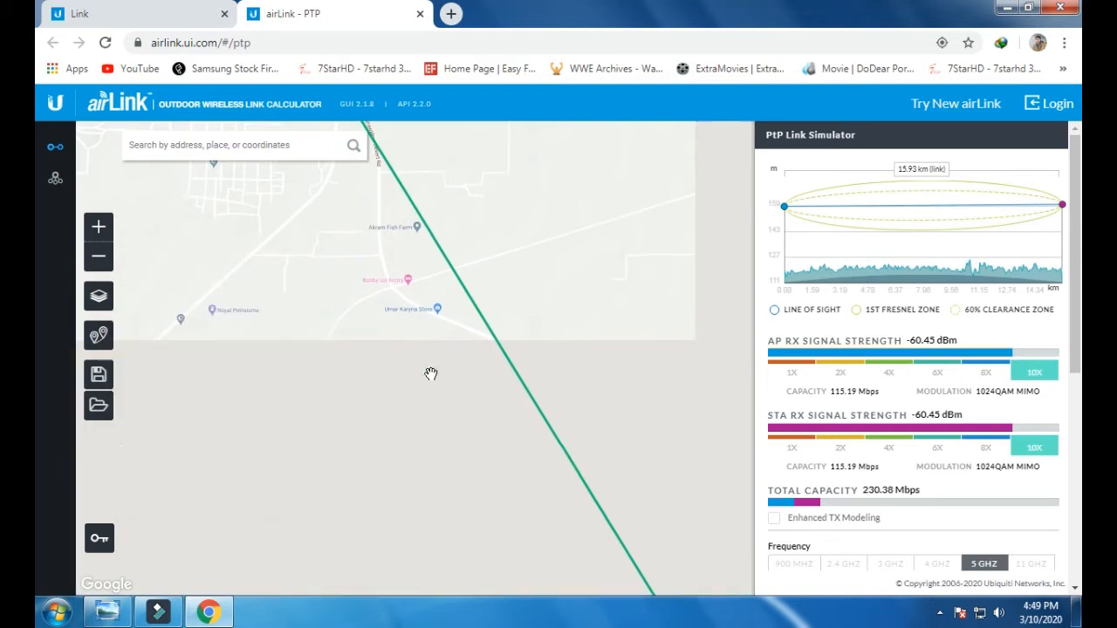
# Check the satellite map along the whole link and reload the airLink page to reset the map
pyautogui.scroll(-2, 425, 362)
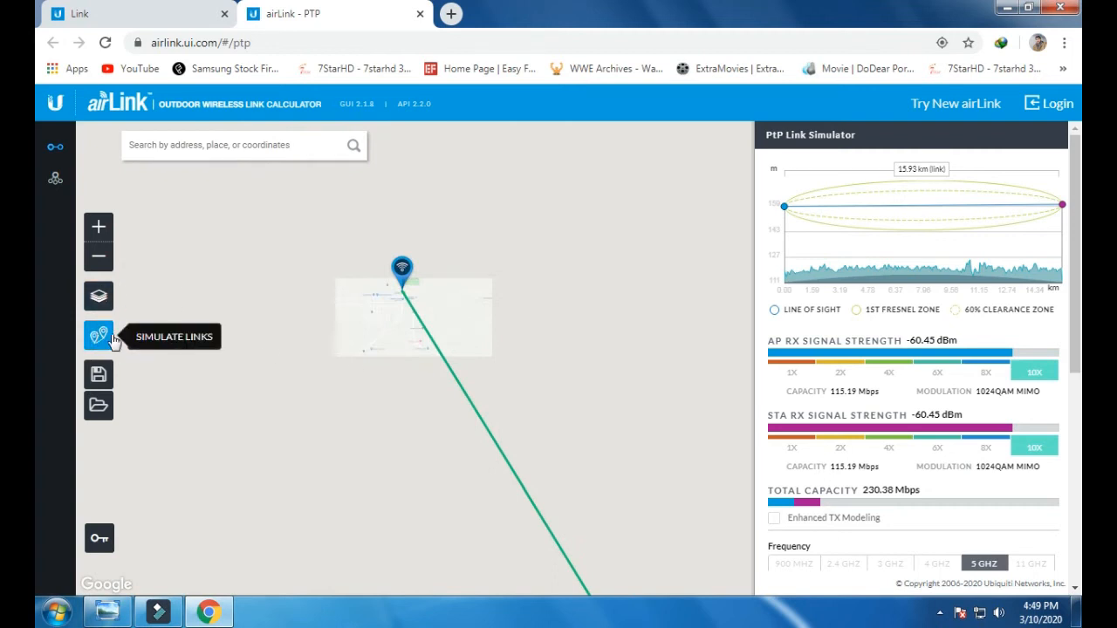
pyautogui.scroll(-1, 386, 363)
pyautogui.scroll(-2, 386, 360)
pyautogui.scroll(1, 387, 357)
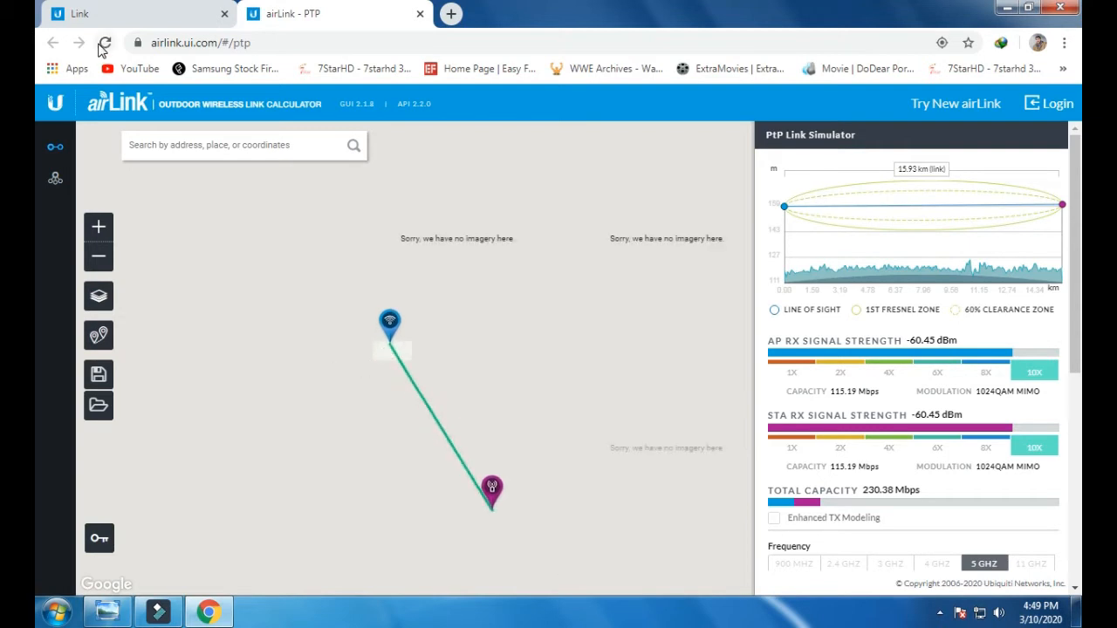
pyautogui.click(103, 44)
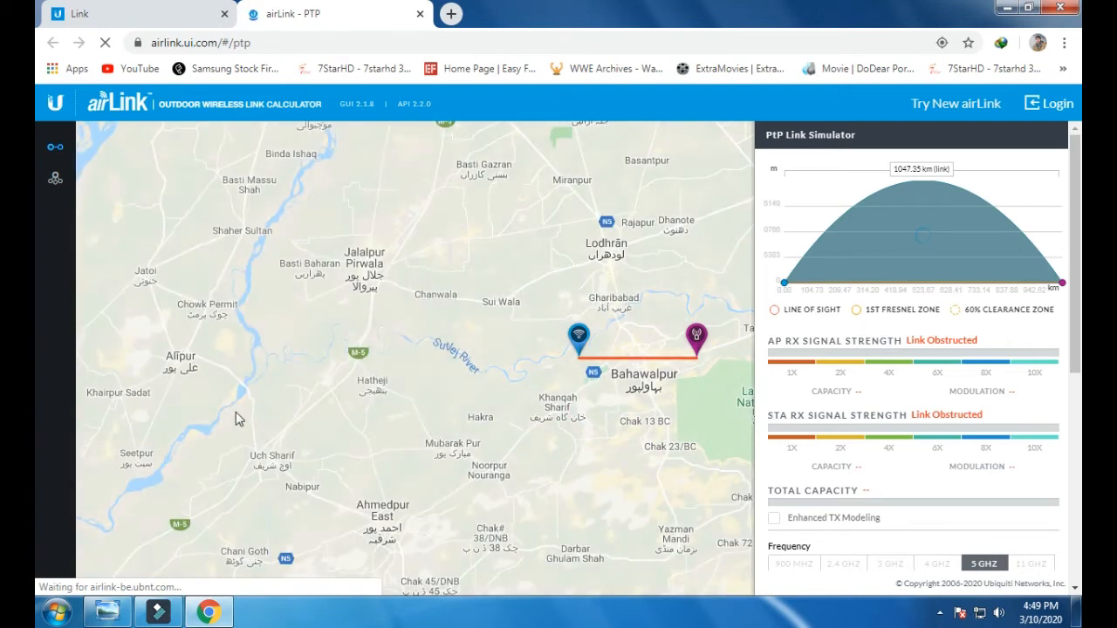
# Move the station marker near Chak 73/DB and the access point marker to Yazman Mandi, making a link of about 7.5 km
pyautogui.scroll(1, 385, 370)
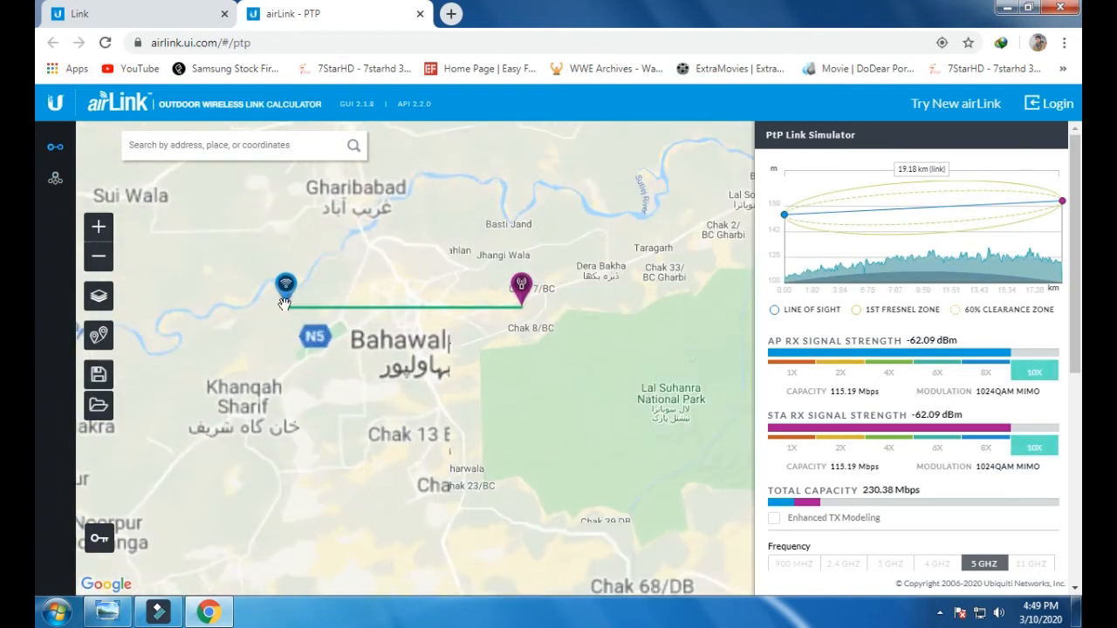
pyautogui.moveTo(299, 307)
pyautogui.mouseDown()
pyautogui.moveTo(352, 409)
pyautogui.moveTo(447, 515)
pyautogui.mouseUp()
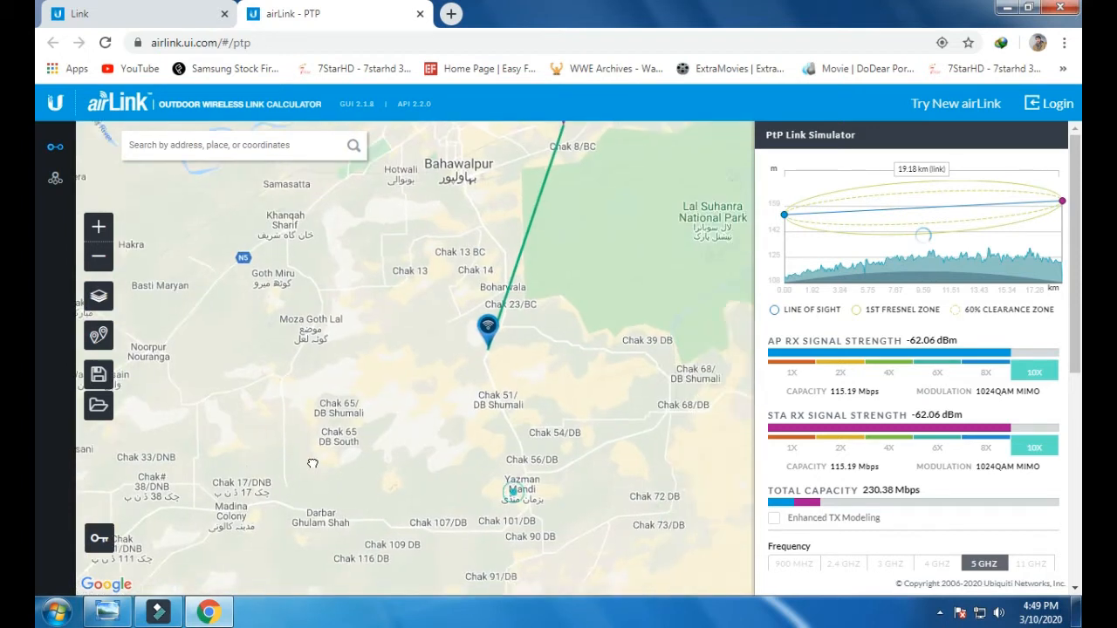
pyautogui.moveTo(431, 173)
pyautogui.mouseDown()
pyautogui.moveTo(461, 393)
pyautogui.moveTo(443, 537)
pyautogui.moveTo(474, 583)
pyautogui.mouseUp()
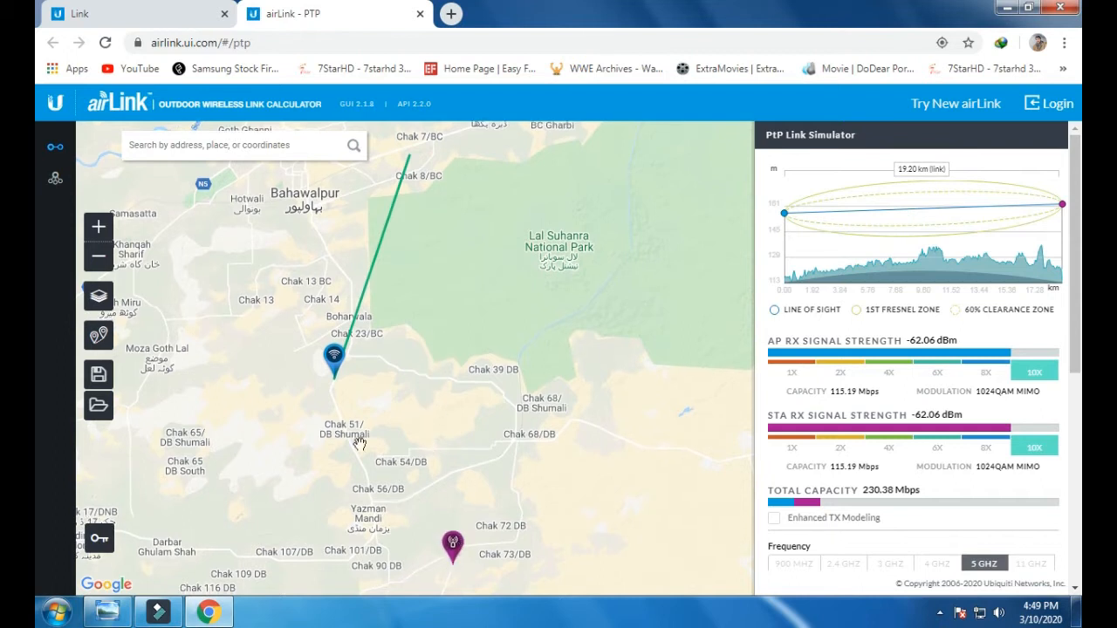
pyautogui.moveTo(334, 365)
pyautogui.mouseDown()
pyautogui.moveTo(345, 490)
pyautogui.moveTo(357, 516)
pyautogui.moveTo(369, 517)
pyautogui.mouseUp()
pyautogui.moveTo(436, 440); pyautogui.dragTo(185, 390)
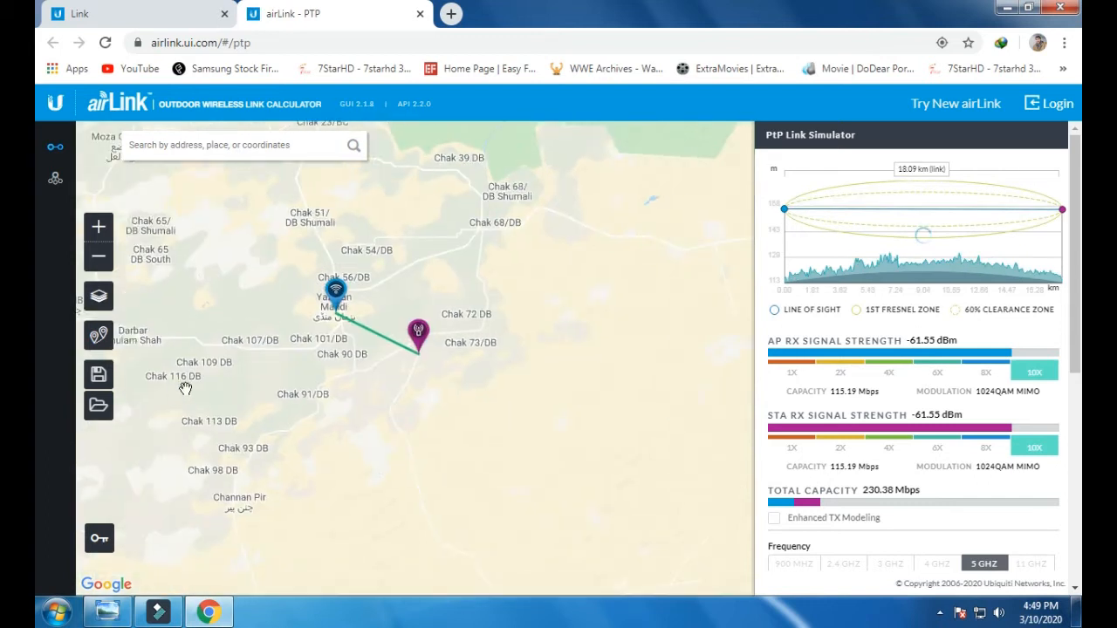
# Move the access point marker within Yazman Mandi to just southwest of Mash aallah wood warkas, making a link of about 7.45 km
pyautogui.scroll(3, 340, 322)
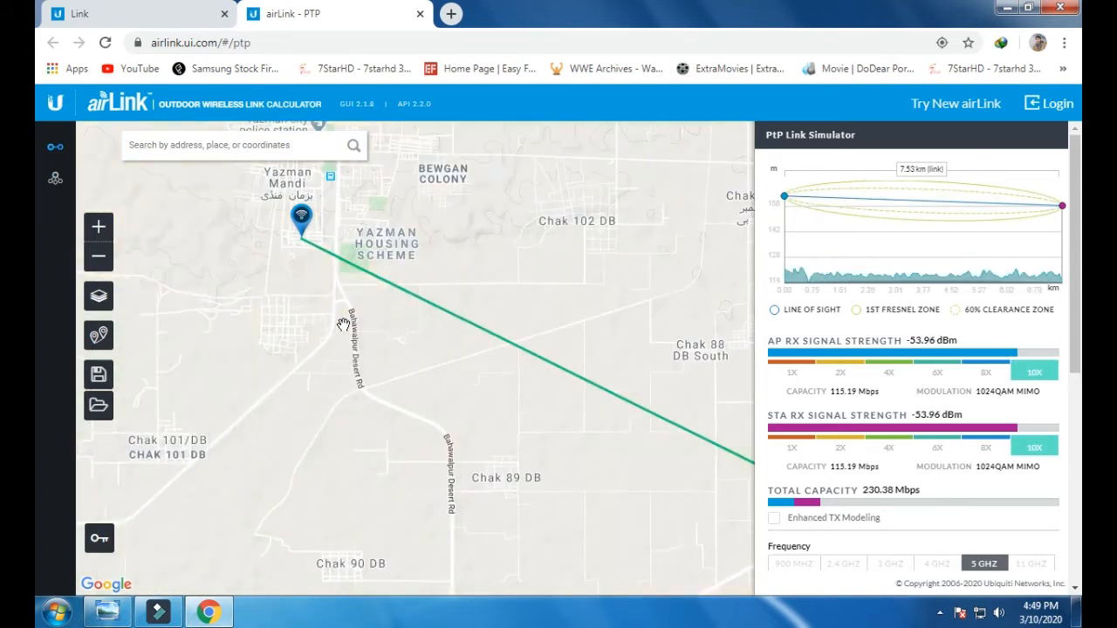
pyautogui.moveTo(330, 326); pyautogui.dragTo(351, 446)
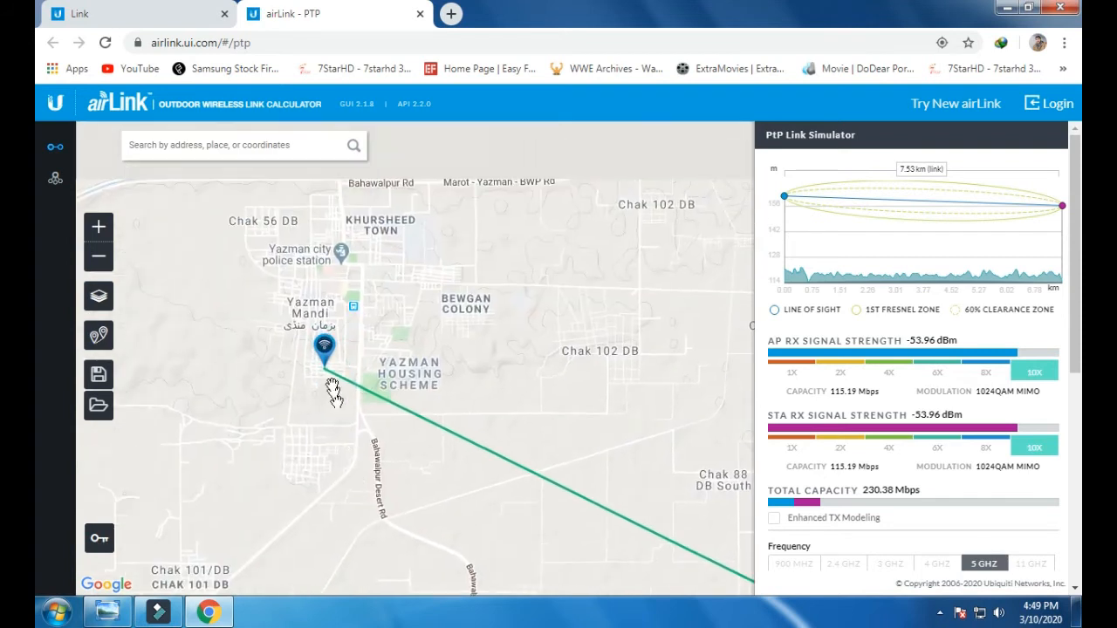
pyautogui.scroll(3, 333, 394)
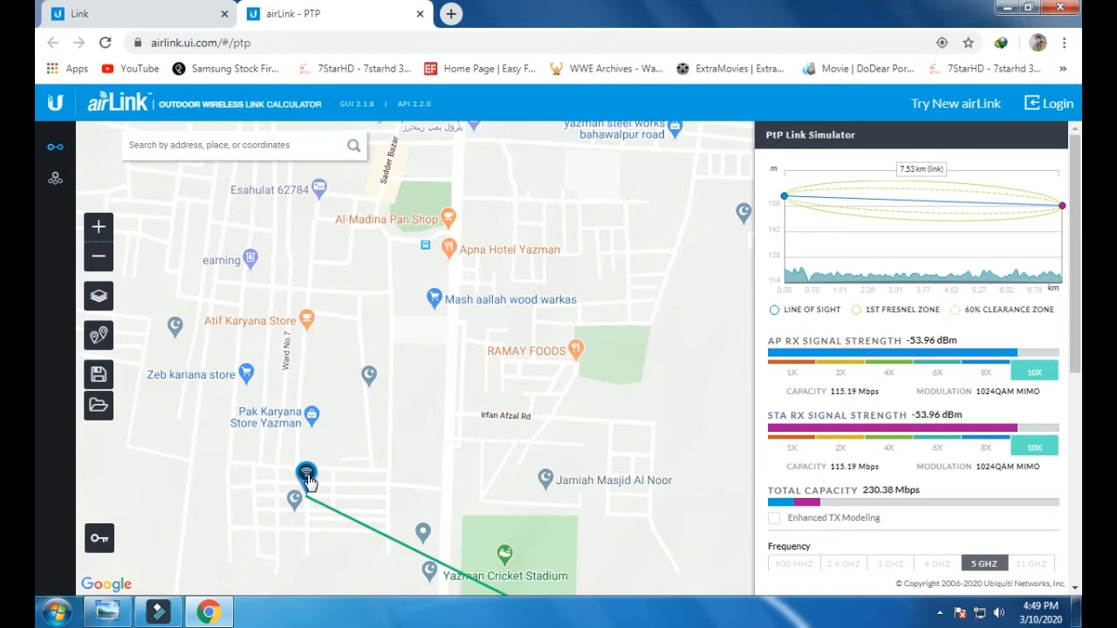
pyautogui.moveTo(323, 464)
pyautogui.mouseDown()
pyautogui.moveTo(403, 398)
pyautogui.moveTo(415, 353)
pyautogui.mouseUp()
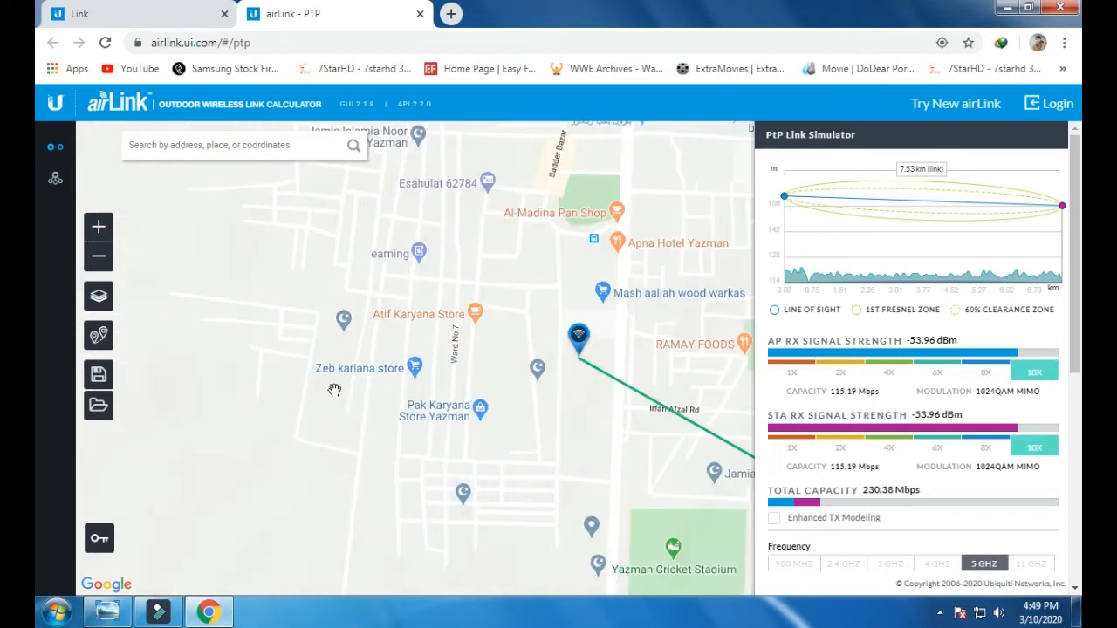
pyautogui.moveTo(499, 376)
pyautogui.mouseDown()
pyautogui.moveTo(280, 439)
pyautogui.moveTo(274, 482)
pyautogui.moveTo(319, 523)
pyautogui.mouseUp()
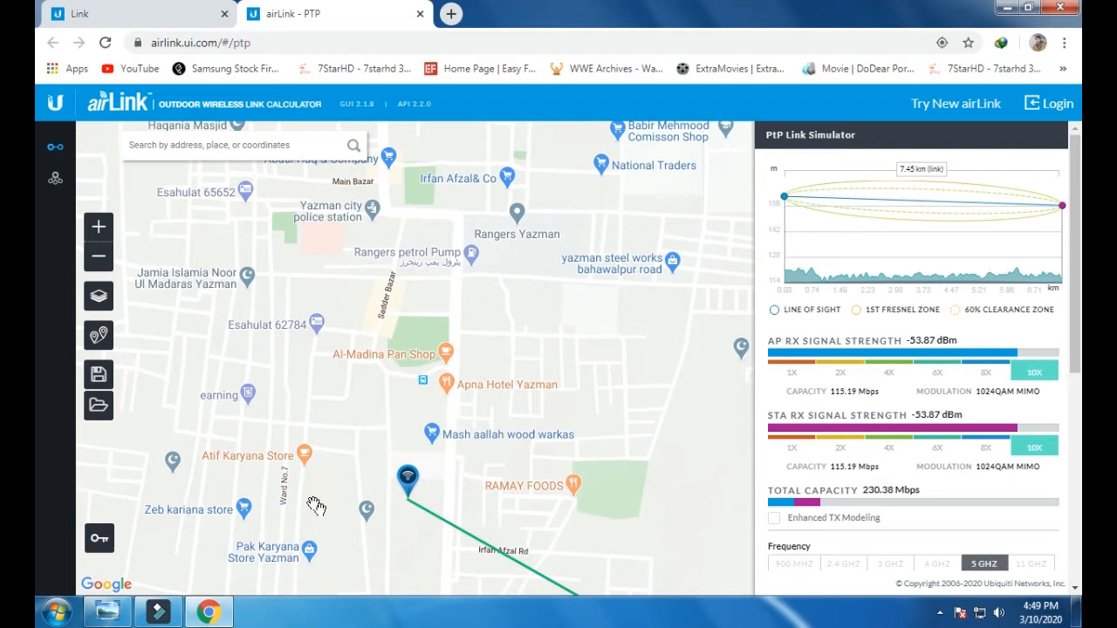
pyautogui.scroll(-1, 382, 474)
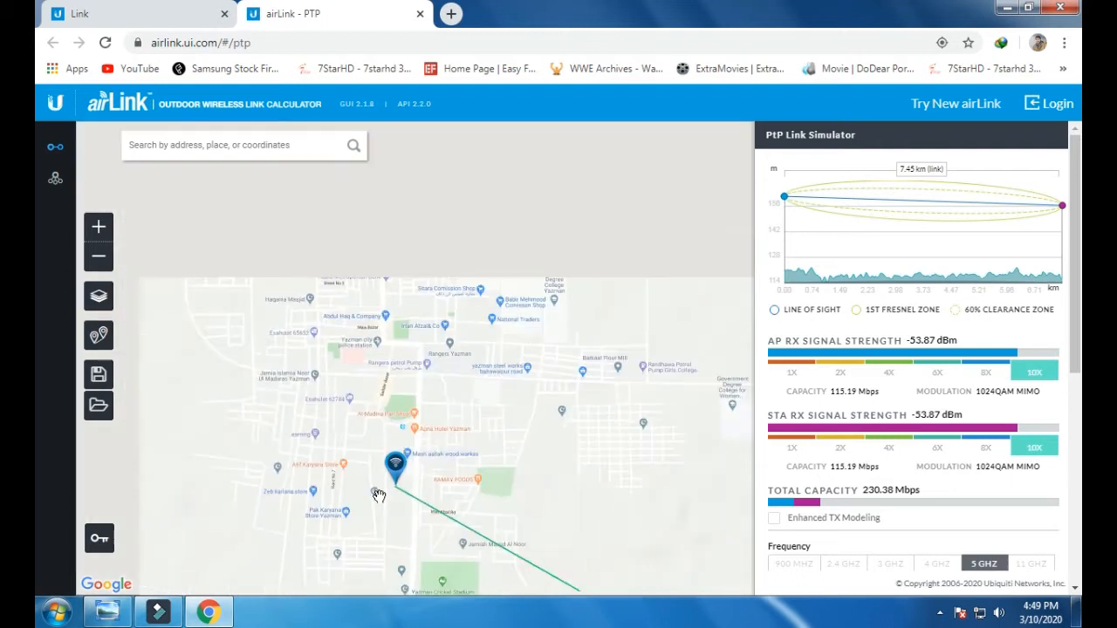
# Move the access point marker north to Sadder Bazar beside Jamia Masjid Bilal, making a link of about 7.8 km
pyautogui.scroll(2, 400, 491)
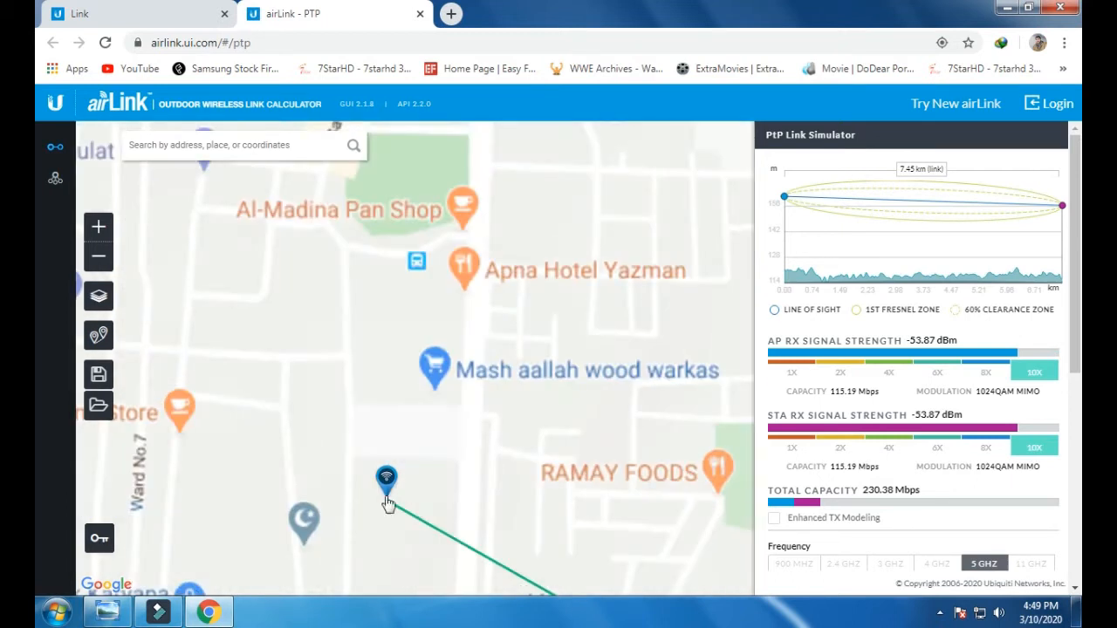
pyautogui.moveTo(389, 483)
pyautogui.mouseDown()
pyautogui.moveTo(348, 429)
pyautogui.moveTo(353, 363)
pyautogui.moveTo(378, 302)
pyautogui.mouseUp()
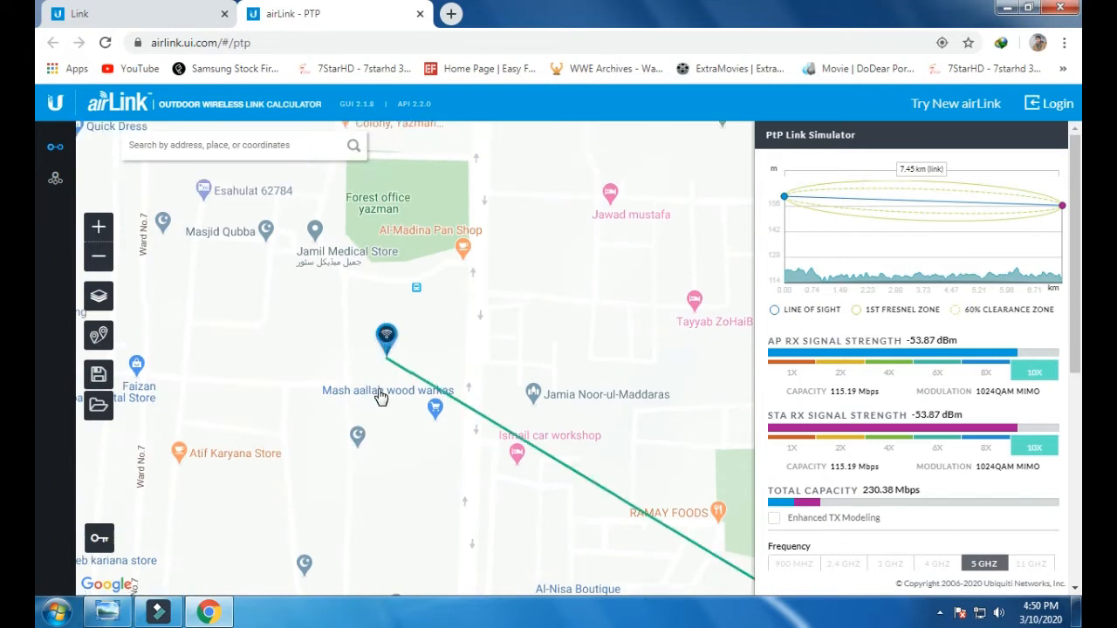
pyautogui.moveTo(375, 398); pyautogui.dragTo(355, 591)
pyautogui.moveTo(367, 530); pyautogui.dragTo(353, 261)
pyautogui.moveTo(325, 301)
pyautogui.mouseDown()
pyautogui.moveTo(264, 530)
pyautogui.moveTo(236, 554)
pyautogui.mouseUp()
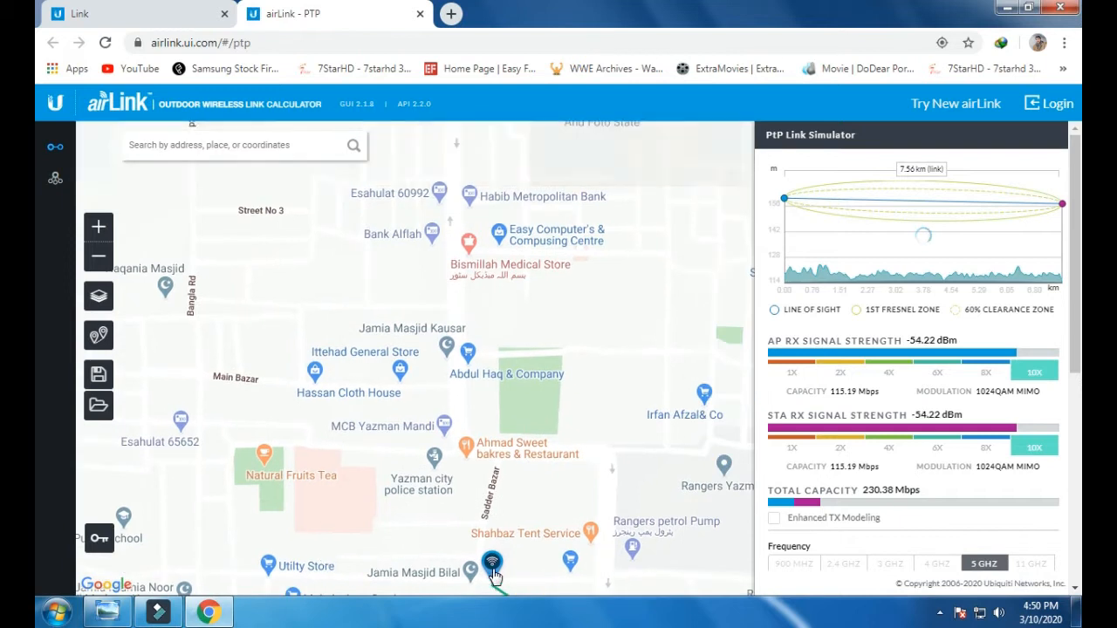
# Move the access point marker farther north to between Masha ALLAH and Esahulat 60992, making a link of about 8.1 km
pyautogui.moveTo(493, 563); pyautogui.dragTo(411, 328)
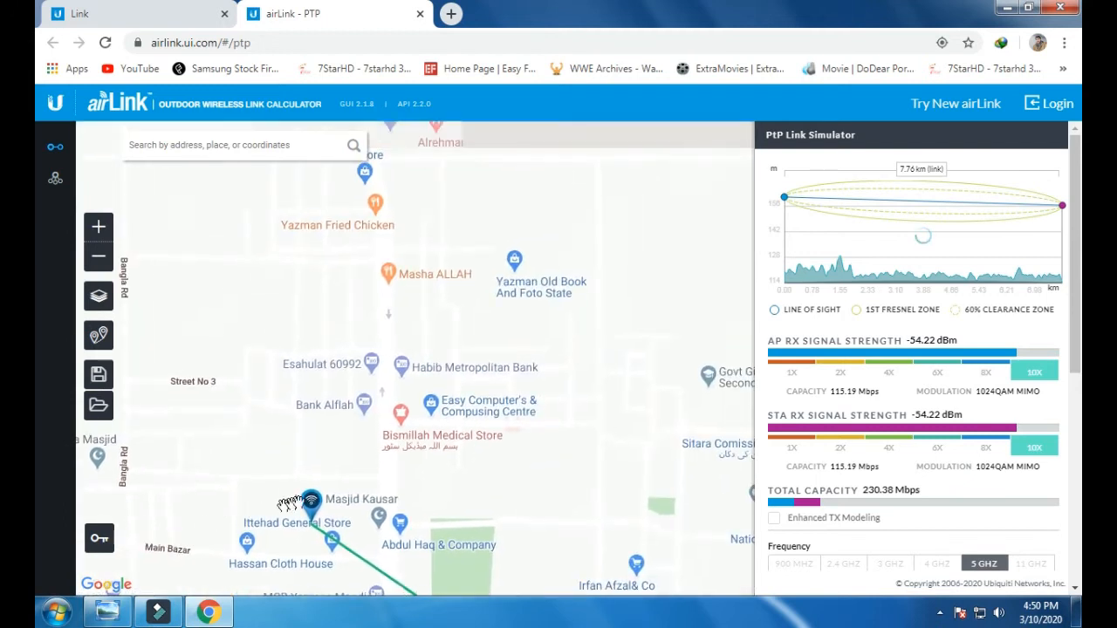
pyautogui.moveTo(266, 559)
pyautogui.mouseDown()
pyautogui.moveTo(417, 339)
pyautogui.moveTo(374, 281)
pyautogui.moveTo(346, 269)
pyautogui.moveTo(314, 302)
pyautogui.moveTo(308, 351)
pyautogui.mouseUp()
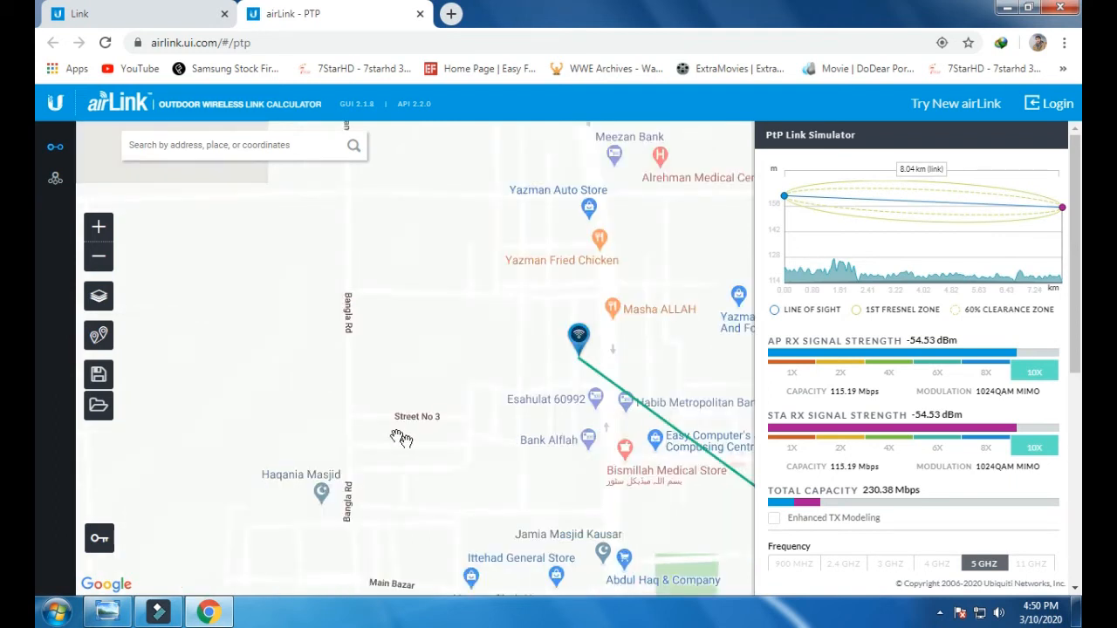
pyautogui.moveTo(469, 456); pyautogui.dragTo(210, 367)
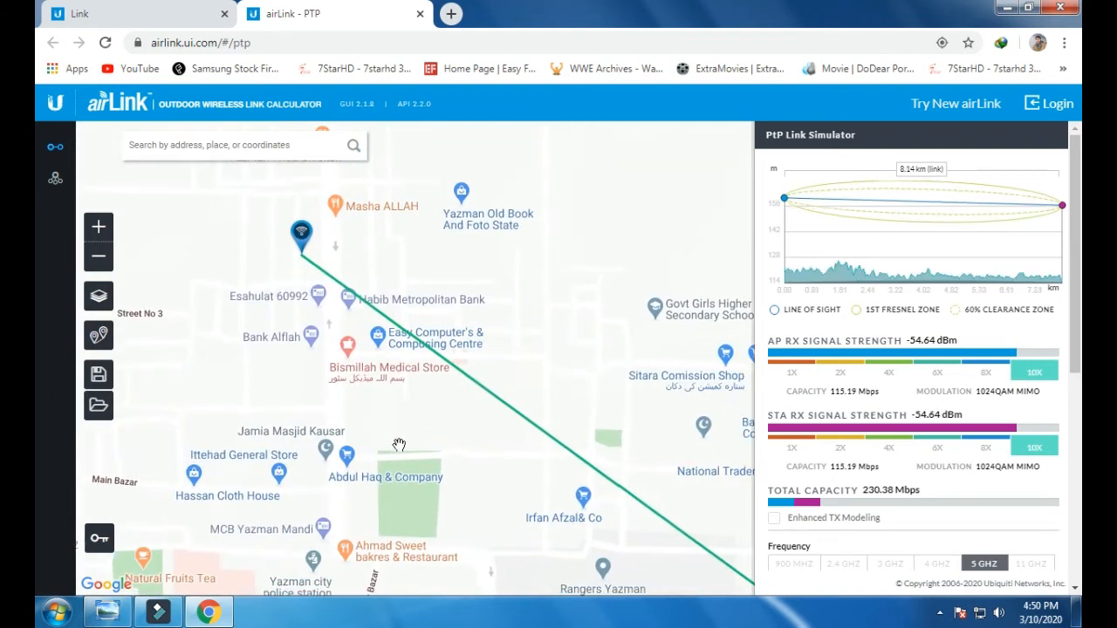
pyautogui.moveTo(399, 445); pyautogui.dragTo(291, 396)
# Keep the existing simulated link, switch the map type to Satellite and close the layer settings
pyautogui.click(103, 346)
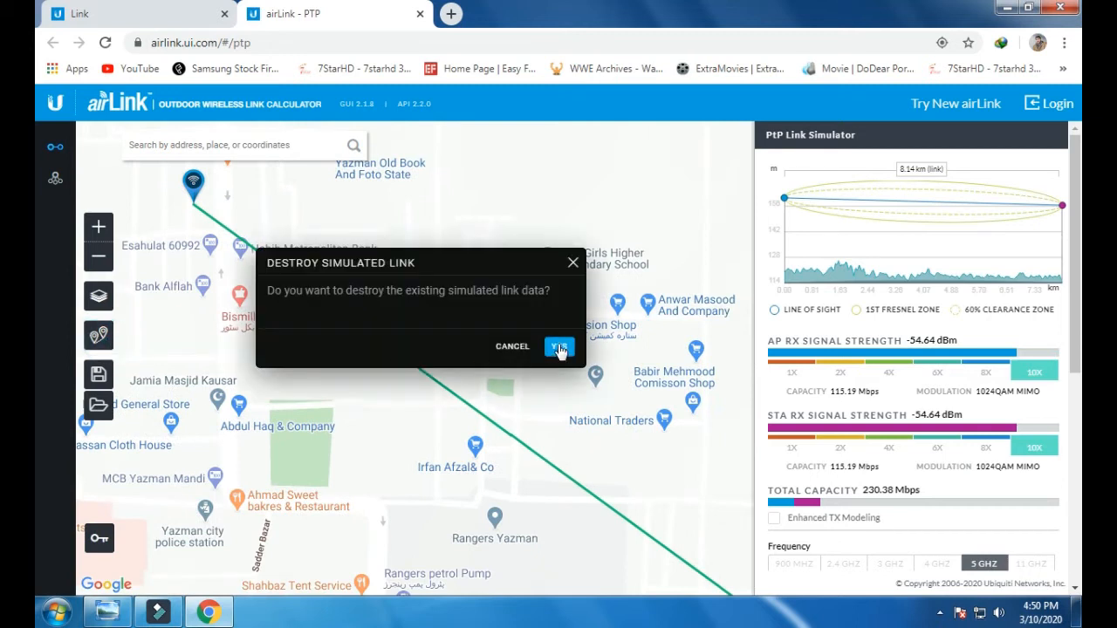
pyautogui.click(509, 346)
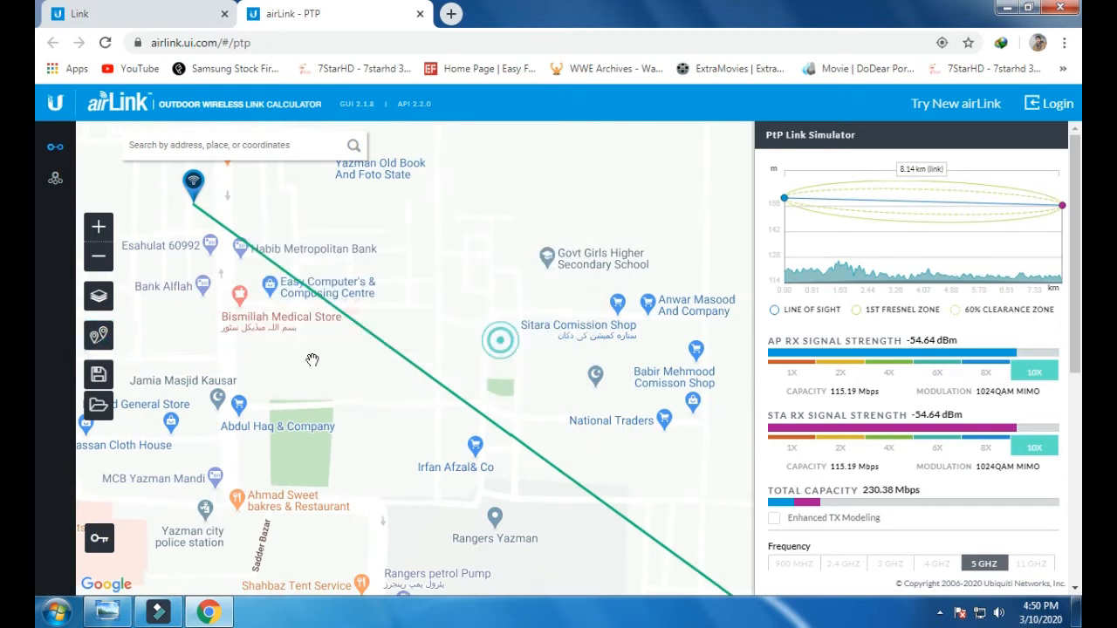
pyautogui.click(98, 295)
pyautogui.click(145, 405)
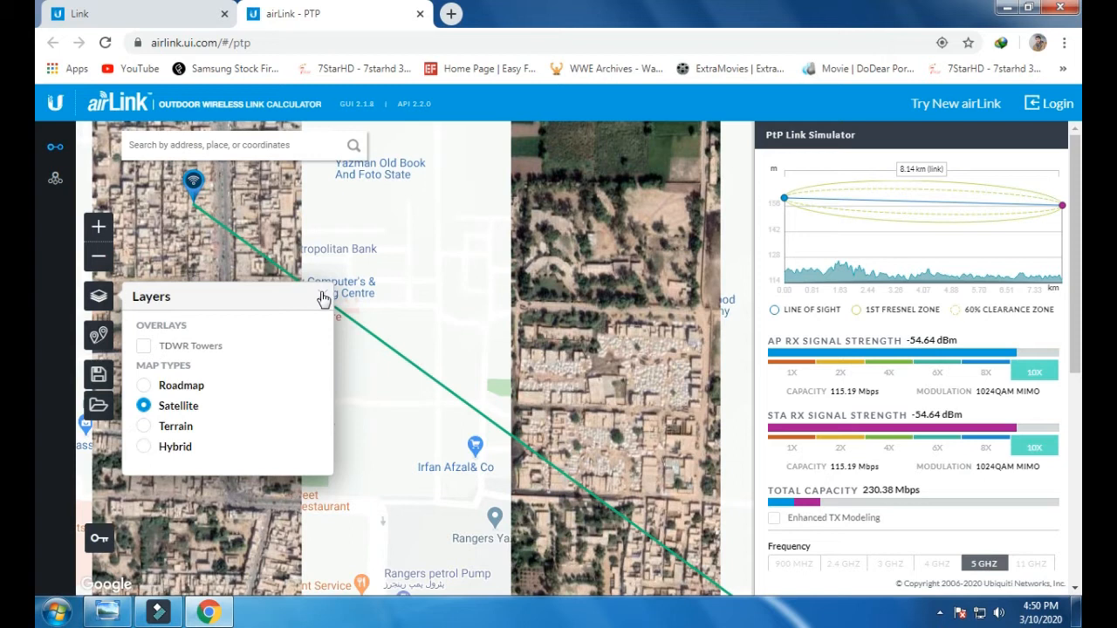
pyautogui.click(322, 297)
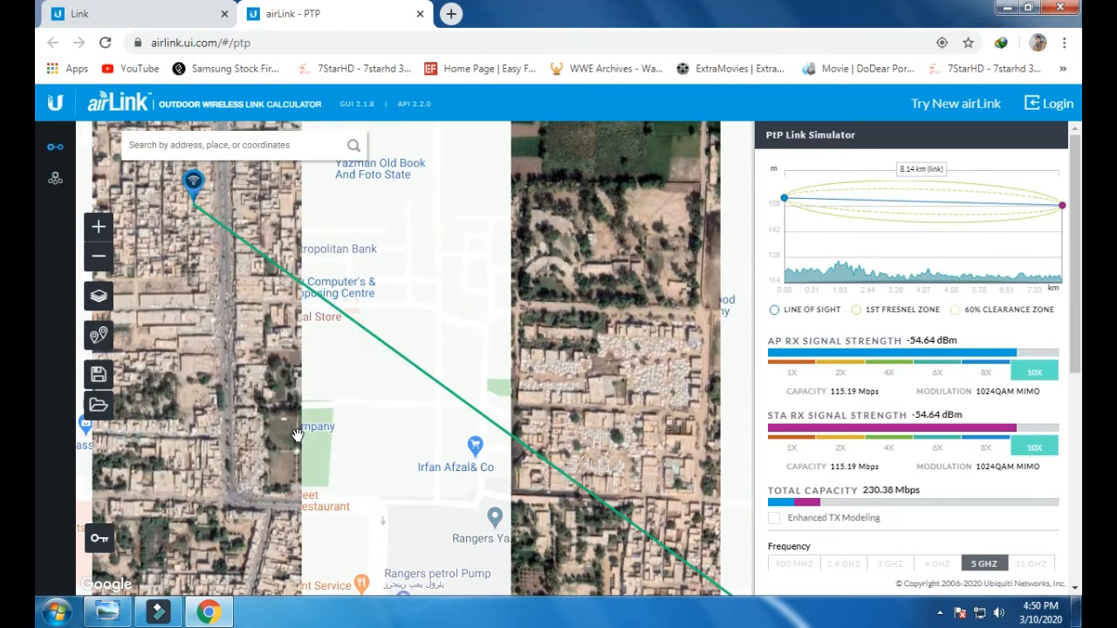
# Examine the satellite imagery of the buildings and main road around the access point and the start of the link
pyautogui.moveTo(258, 450); pyautogui.dragTo(234, 349)
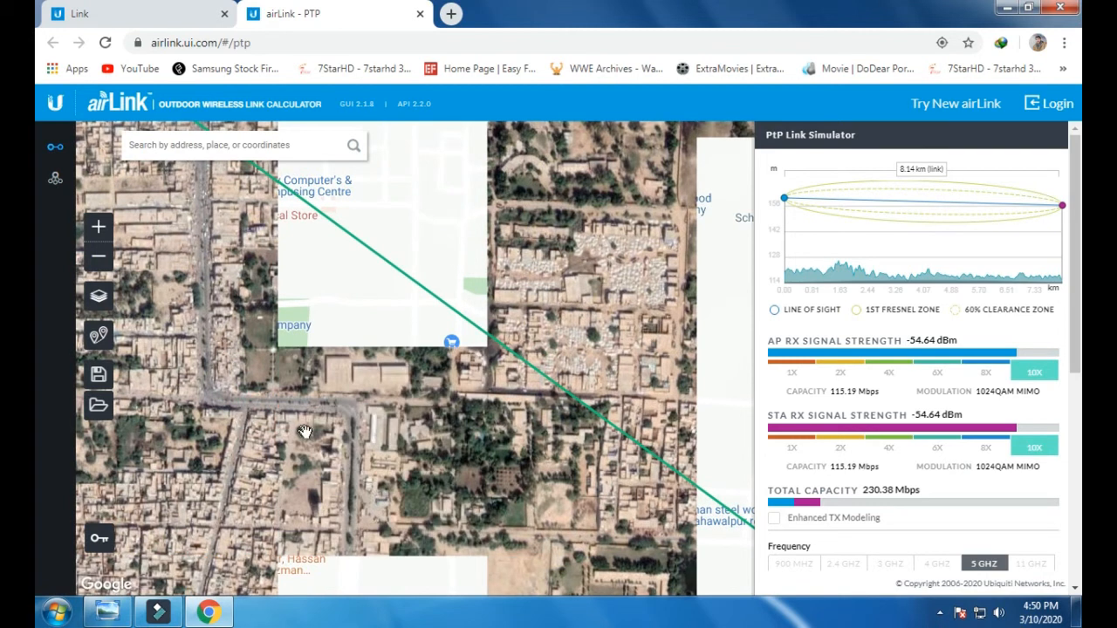
pyautogui.moveTo(241, 292); pyautogui.dragTo(357, 456)
pyautogui.scroll(1, 327, 426)
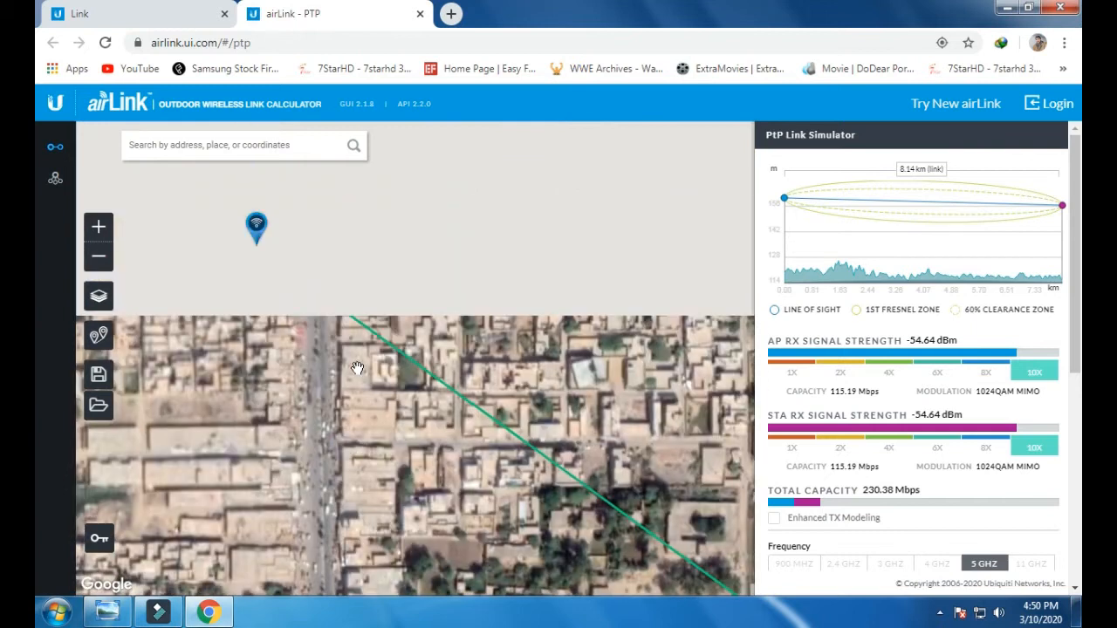
pyautogui.moveTo(357, 367); pyautogui.dragTo(355, 429)
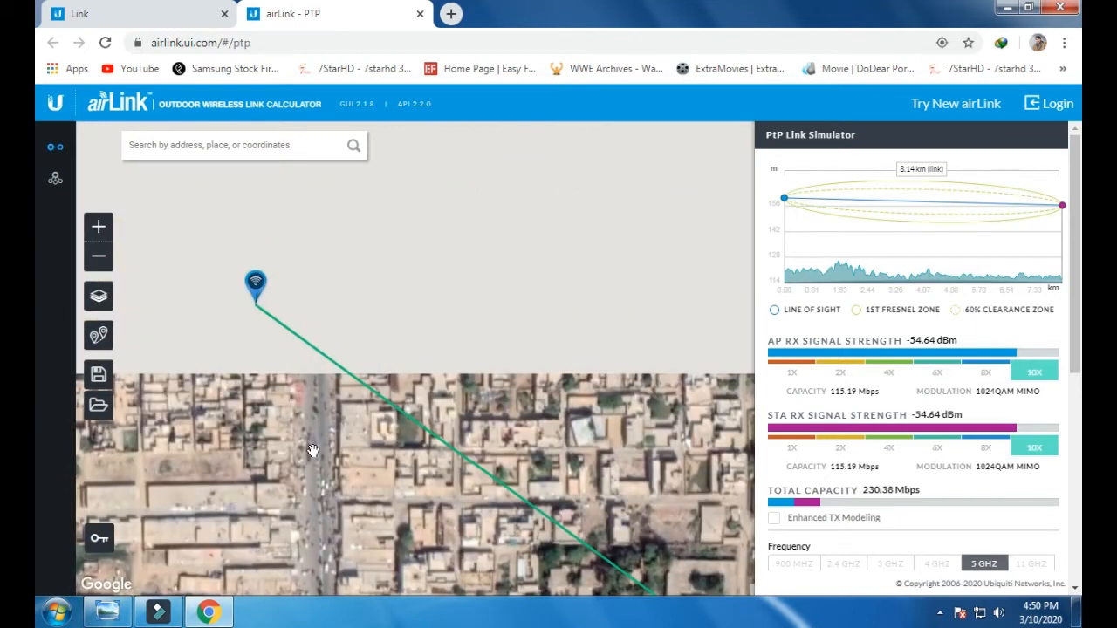
pyautogui.moveTo(319, 478); pyautogui.dragTo(269, 263)
pyautogui.moveTo(290, 481); pyautogui.dragTo(320, 587)
pyautogui.moveTo(312, 520); pyautogui.dragTo(261, 281)
pyautogui.scroll(-1, 313, 432)
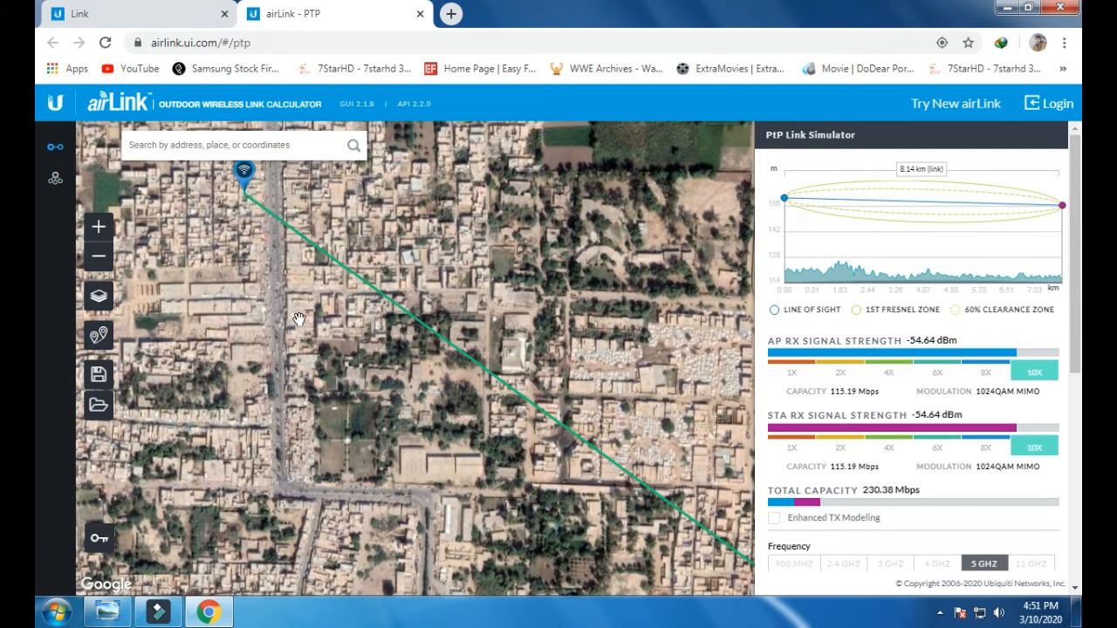
pyautogui.scroll(-1, 298, 318)
pyautogui.moveTo(459, 497)
pyautogui.mouseDown()
pyautogui.moveTo(252, 354)
pyautogui.moveTo(370, 428)
pyautogui.moveTo(370, 495)
pyautogui.mouseUp()
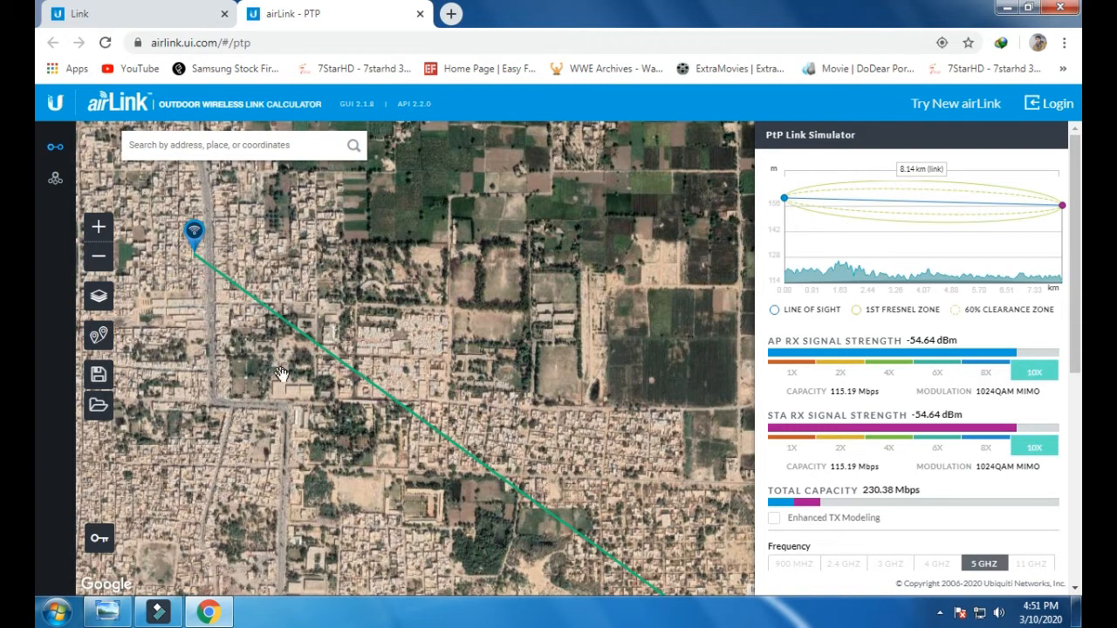
# Move the station marker to the built-up area directly south of the access point in Yazman Mandi, making a link of about 1.8 km
pyautogui.scroll(-1, 307, 398)
pyautogui.moveTo(427, 531); pyautogui.dragTo(302, 362)
pyautogui.moveTo(415, 492); pyautogui.dragTo(210, 300)
pyautogui.moveTo(409, 468); pyautogui.dragTo(257, 372)
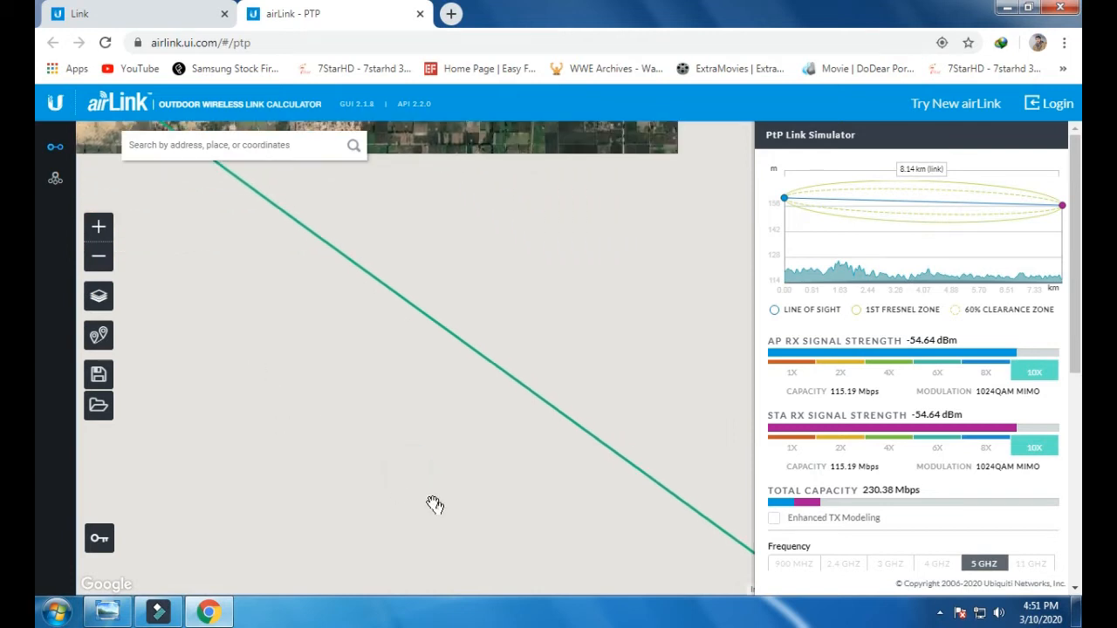
pyautogui.moveTo(435, 508); pyautogui.dragTo(314, 435)
pyautogui.scroll(-1, 369, 479)
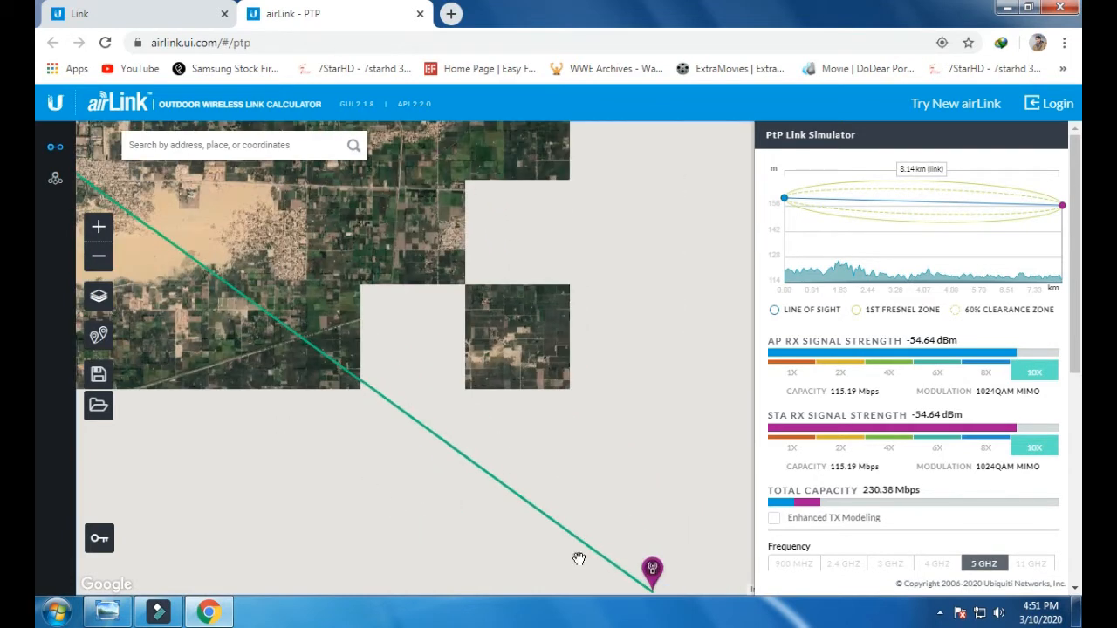
pyautogui.moveTo(652, 569)
pyautogui.mouseDown()
pyautogui.moveTo(344, 444)
pyautogui.moveTo(198, 252)
pyautogui.mouseUp()
pyautogui.moveTo(298, 287)
pyautogui.mouseDown()
pyautogui.moveTo(394, 304)
pyautogui.moveTo(676, 424)
pyautogui.mouseUp()
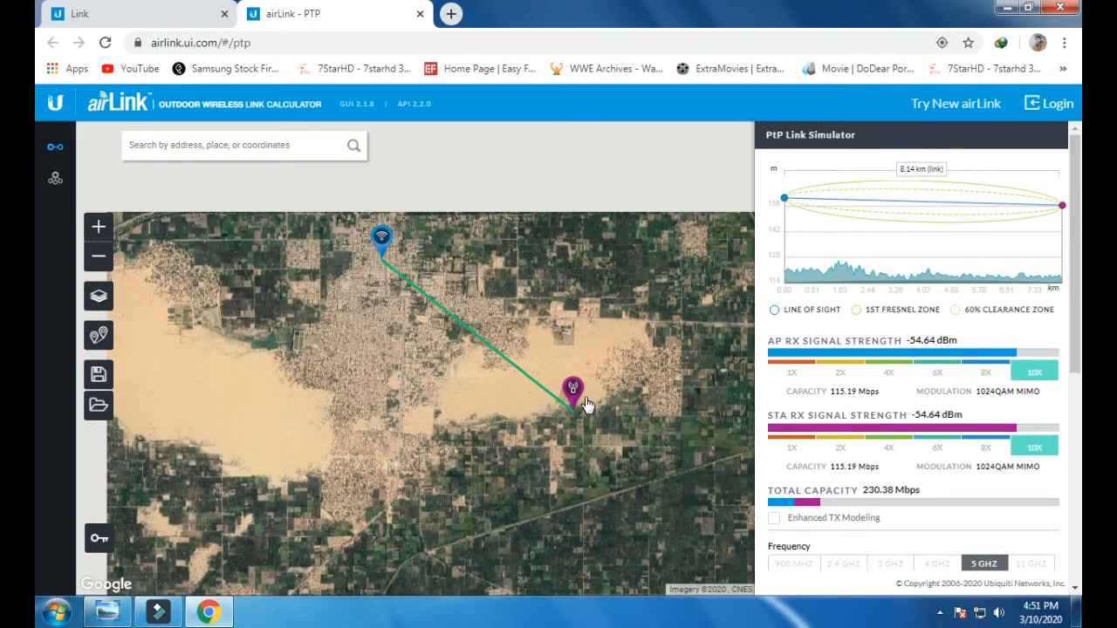
pyautogui.moveTo(577, 397)
pyautogui.mouseDown()
pyautogui.moveTo(470, 398)
pyautogui.moveTo(411, 423)
pyautogui.mouseUp()
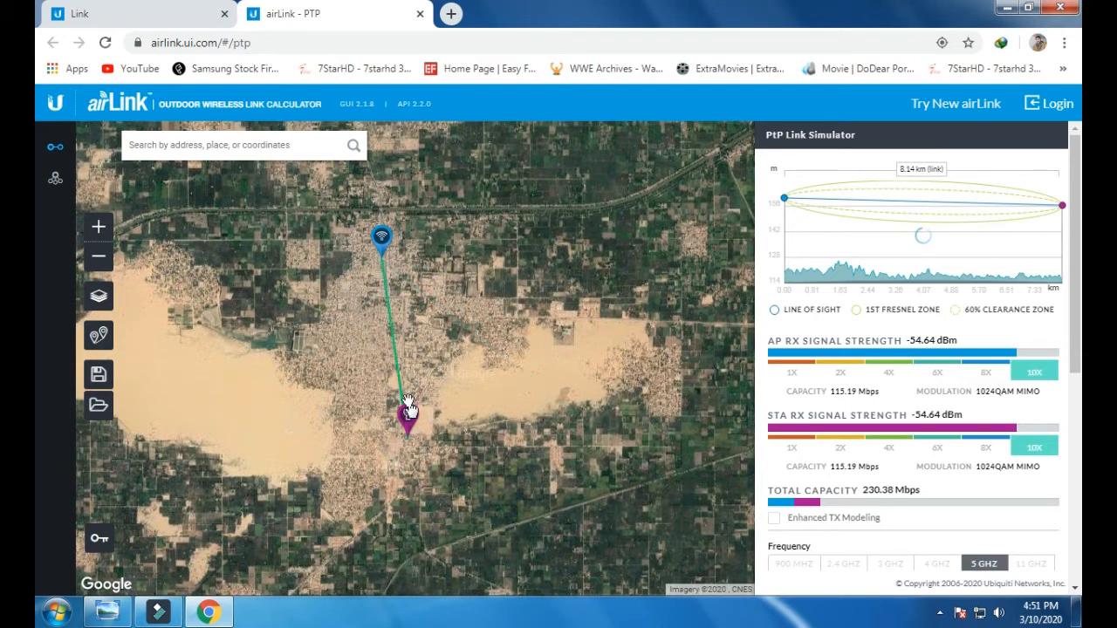
# Move the station marker farther south along the road, past the town and farmland, to the bare plot just northwest of the next settlement
pyautogui.scroll(1, 408, 399)
pyautogui.scroll(1, 407, 399)
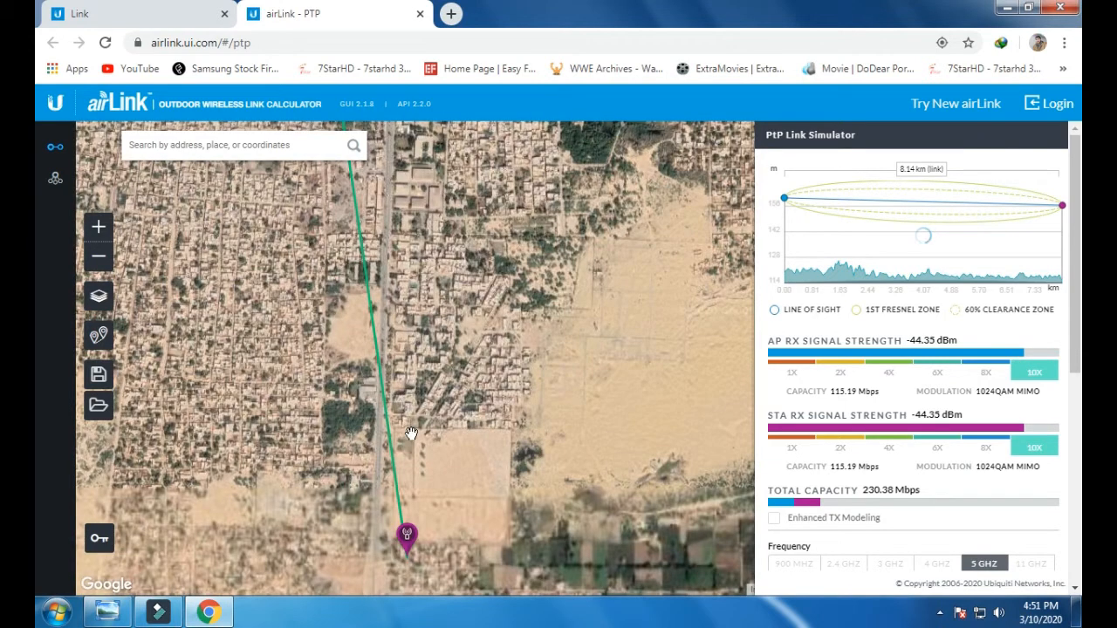
pyautogui.moveTo(455, 253); pyautogui.dragTo(486, 625)
pyautogui.moveTo(449, 348)
pyautogui.mouseDown()
pyautogui.moveTo(433, 447)
pyautogui.moveTo(377, 239)
pyautogui.mouseUp()
pyautogui.moveTo(391, 388); pyautogui.dragTo(370, 275)
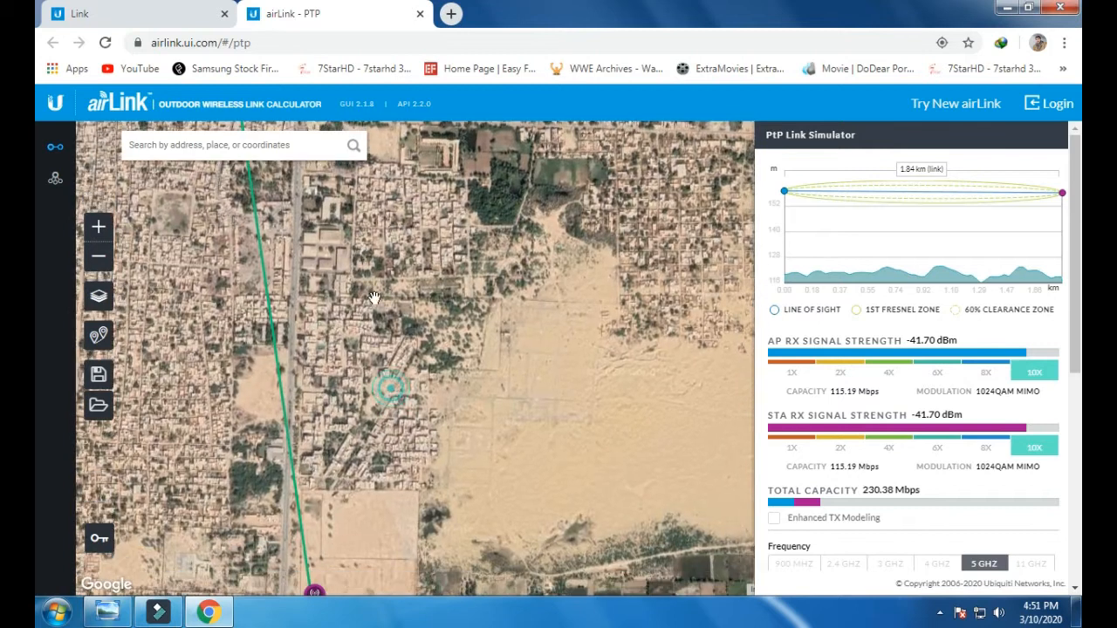
pyautogui.moveTo(334, 322); pyautogui.dragTo(328, 299)
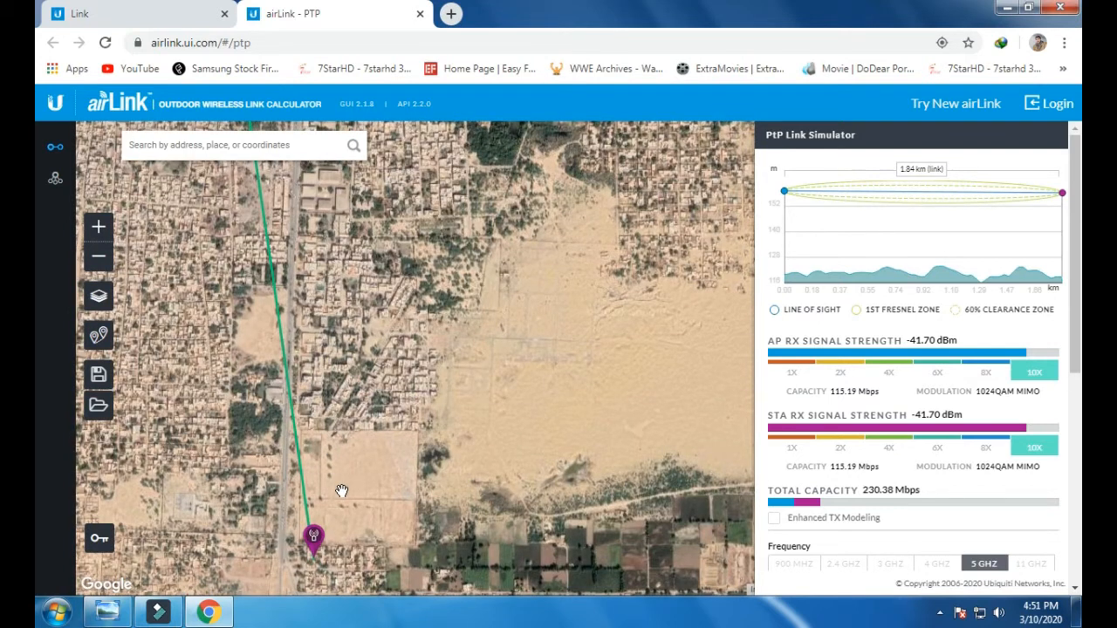
pyautogui.moveTo(340, 490); pyautogui.dragTo(335, 283)
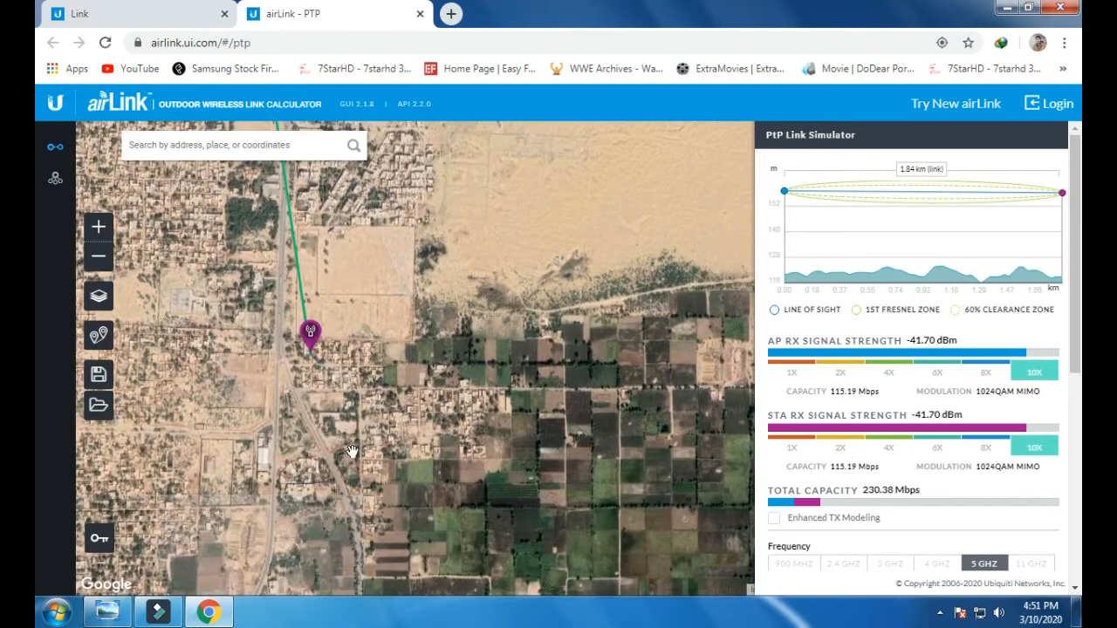
pyautogui.moveTo(314, 348)
pyautogui.mouseDown()
pyautogui.moveTo(288, 266)
pyautogui.moveTo(345, 535)
pyautogui.moveTo(343, 240)
pyautogui.mouseUp()
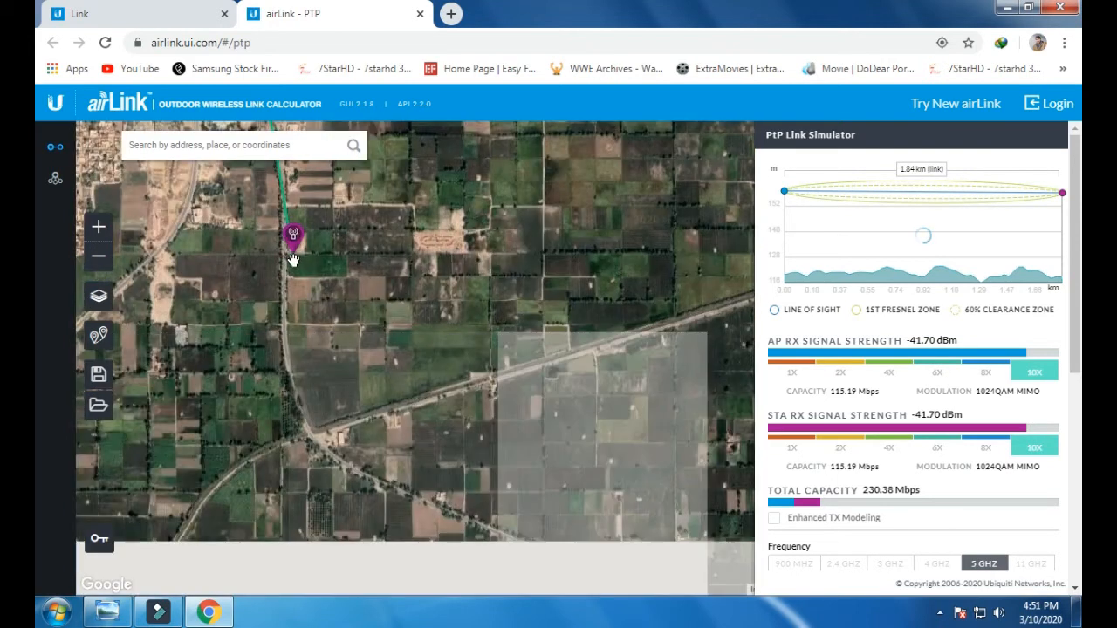
pyautogui.moveTo(307, 279)
pyautogui.mouseDown()
pyautogui.moveTo(356, 436)
pyautogui.moveTo(439, 499)
pyautogui.moveTo(416, 496)
pyautogui.moveTo(161, 331)
pyautogui.mouseUp()
pyautogui.moveTo(190, 272)
pyautogui.mouseDown()
pyautogui.moveTo(369, 436)
pyautogui.moveTo(435, 522)
pyautogui.mouseUp()
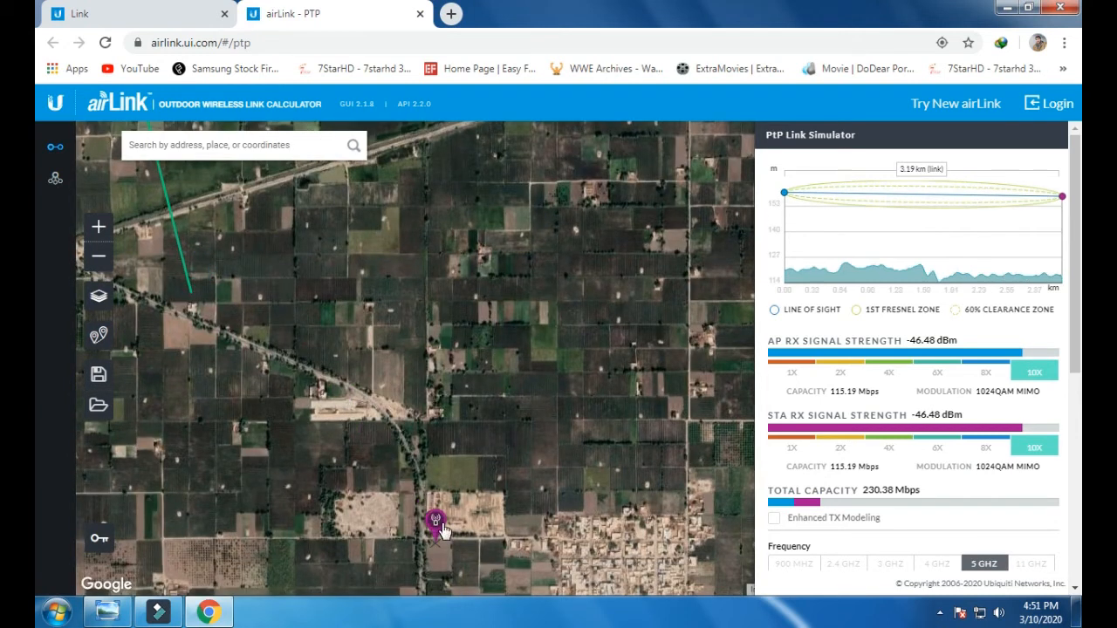
# Move the station marker farther south along the road to the roadside buildings at the southern edge of the next village
pyautogui.moveTo(510, 536)
pyautogui.mouseDown()
pyautogui.moveTo(502, 487)
pyautogui.moveTo(401, 268)
pyautogui.moveTo(393, 494)
pyautogui.mouseUp()
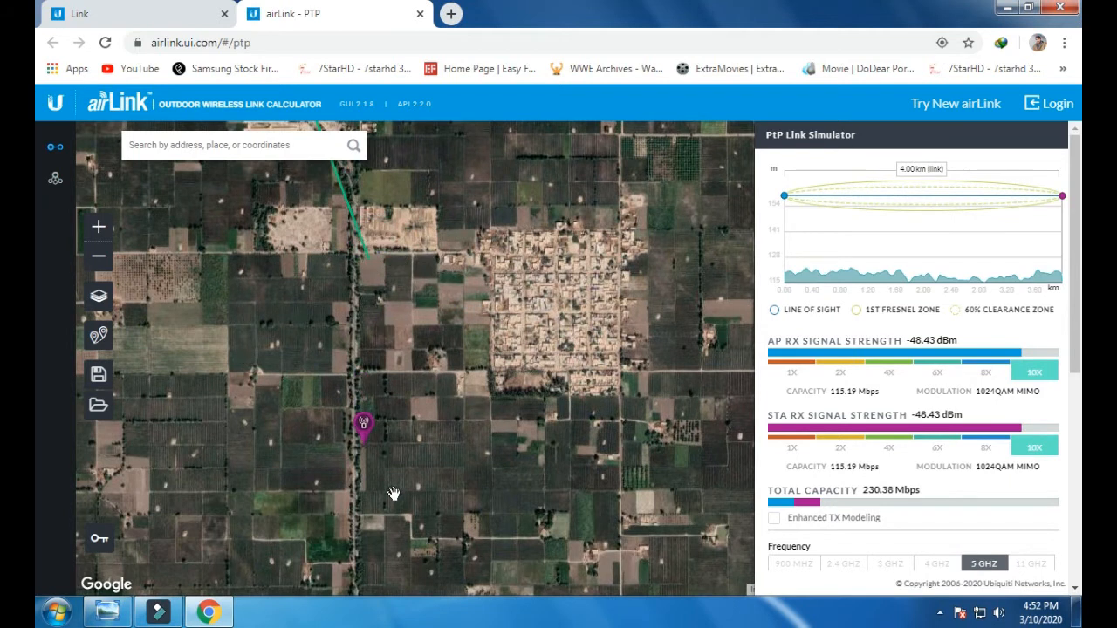
pyautogui.moveTo(435, 531)
pyautogui.mouseDown()
pyautogui.moveTo(365, 262)
pyautogui.moveTo(335, 563)
pyautogui.mouseUp()
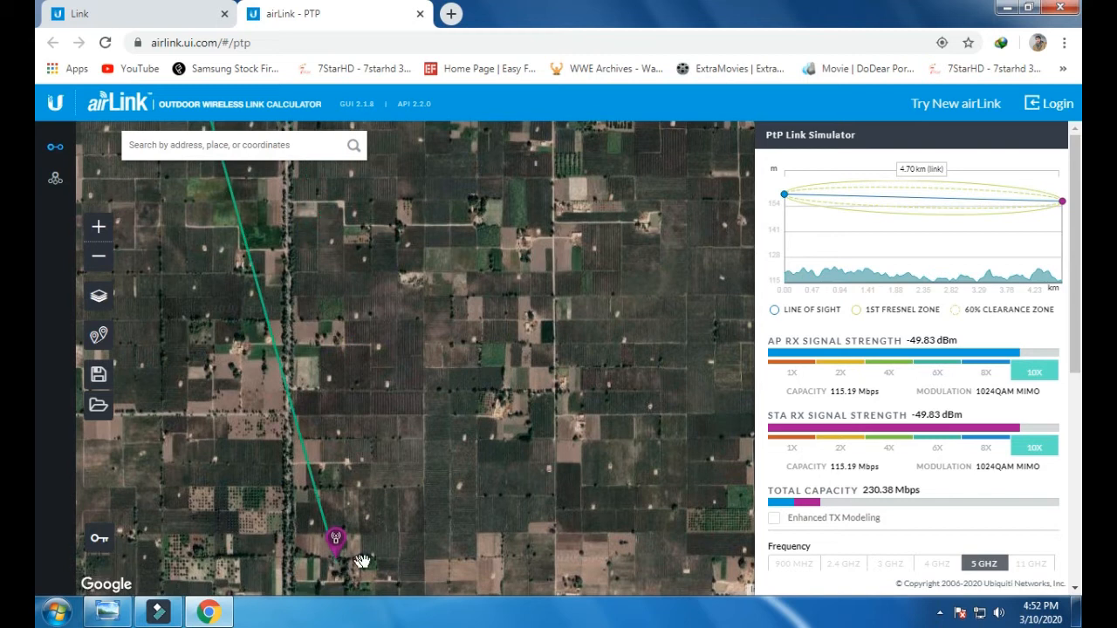
pyautogui.moveTo(398, 477); pyautogui.dragTo(375, 341)
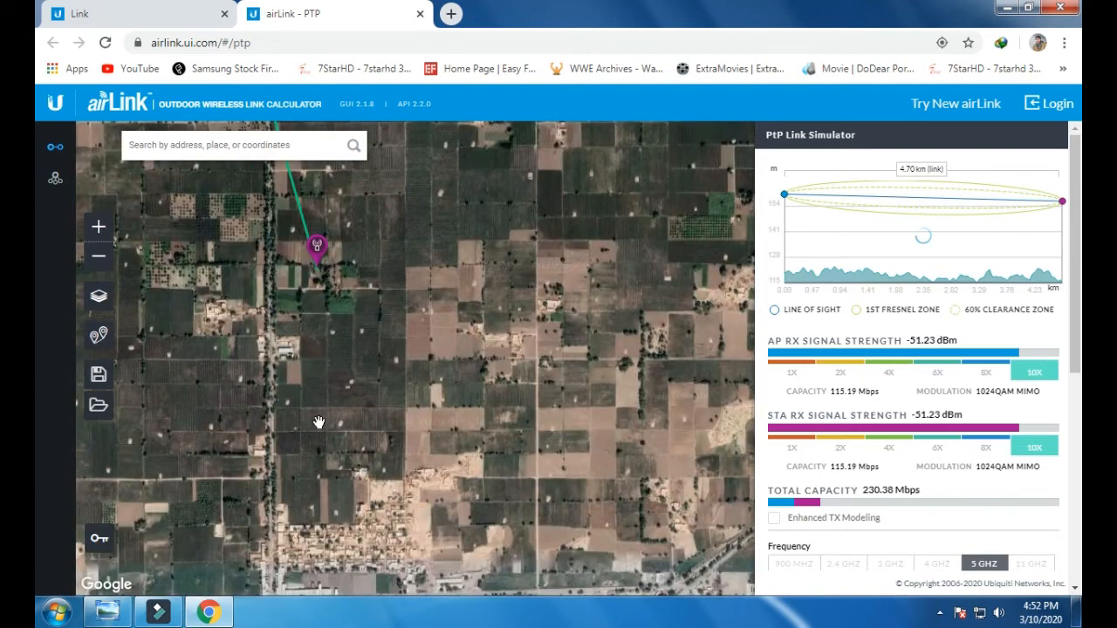
pyautogui.moveTo(321, 253)
pyautogui.mouseDown()
pyautogui.moveTo(336, 487)
pyautogui.moveTo(312, 556)
pyautogui.mouseUp()
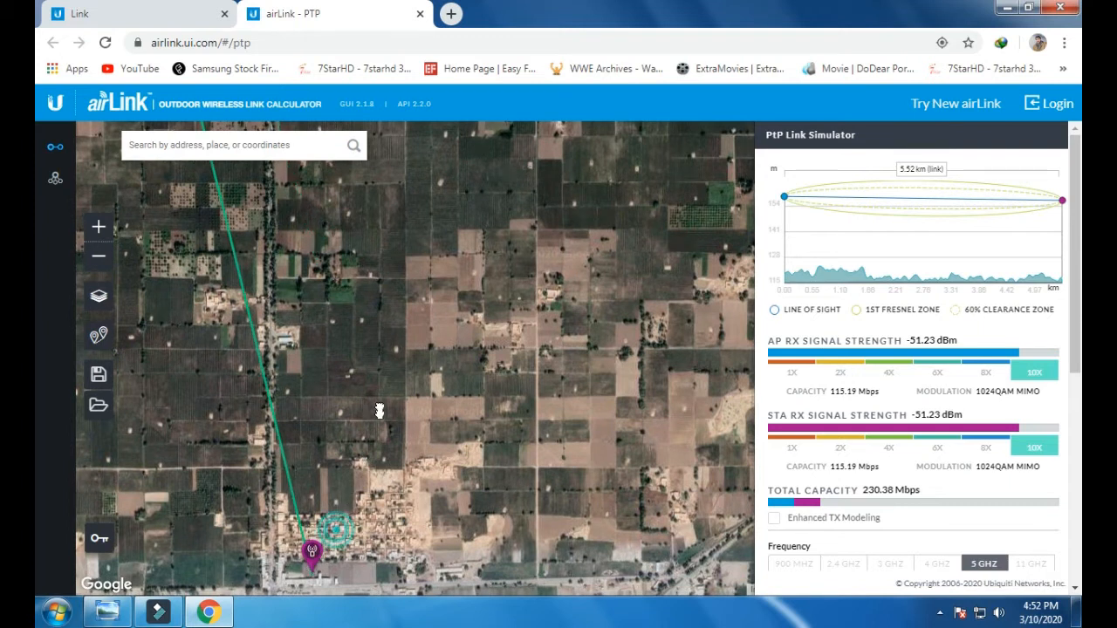
# Place the station marker on the western end of the long roadside building near the junction, making a link of about 6.31 km
pyautogui.moveTo(332, 540); pyautogui.dragTo(339, 441)
pyautogui.scroll(1, 339, 441)
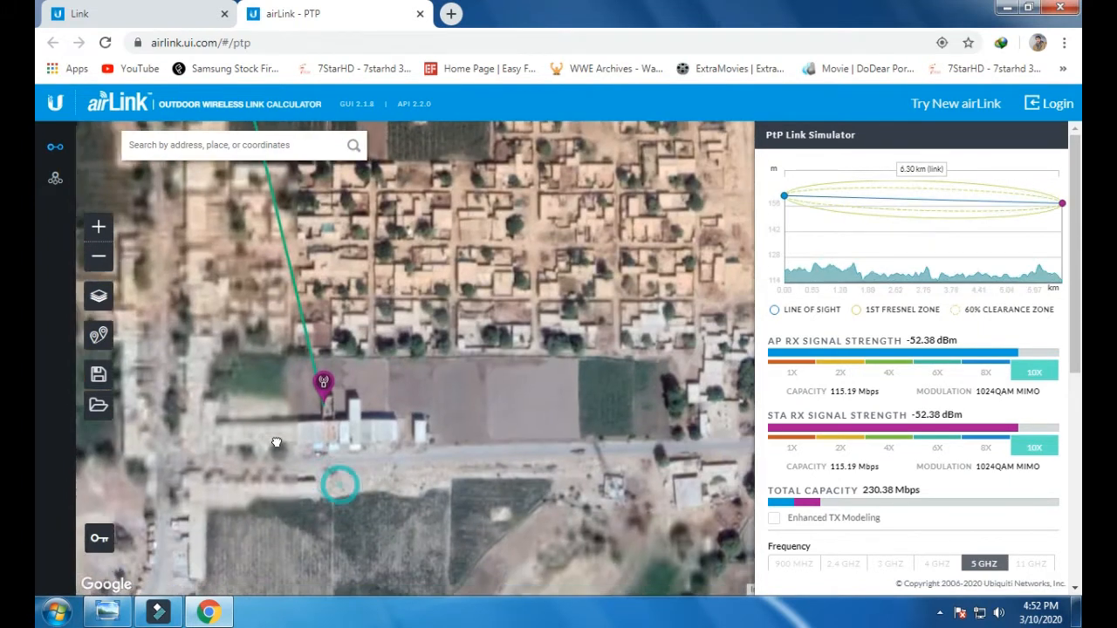
pyautogui.scroll(1, 392, 394)
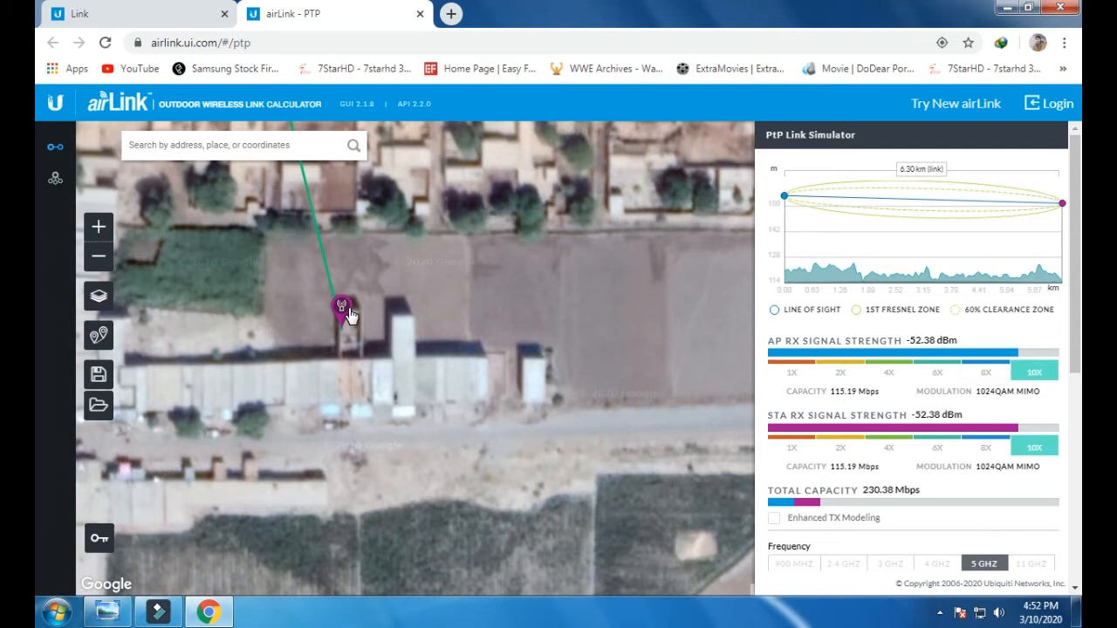
pyautogui.moveTo(347, 314)
pyautogui.mouseDown()
pyautogui.moveTo(239, 371)
pyautogui.moveTo(178, 375)
pyautogui.mouseUp()
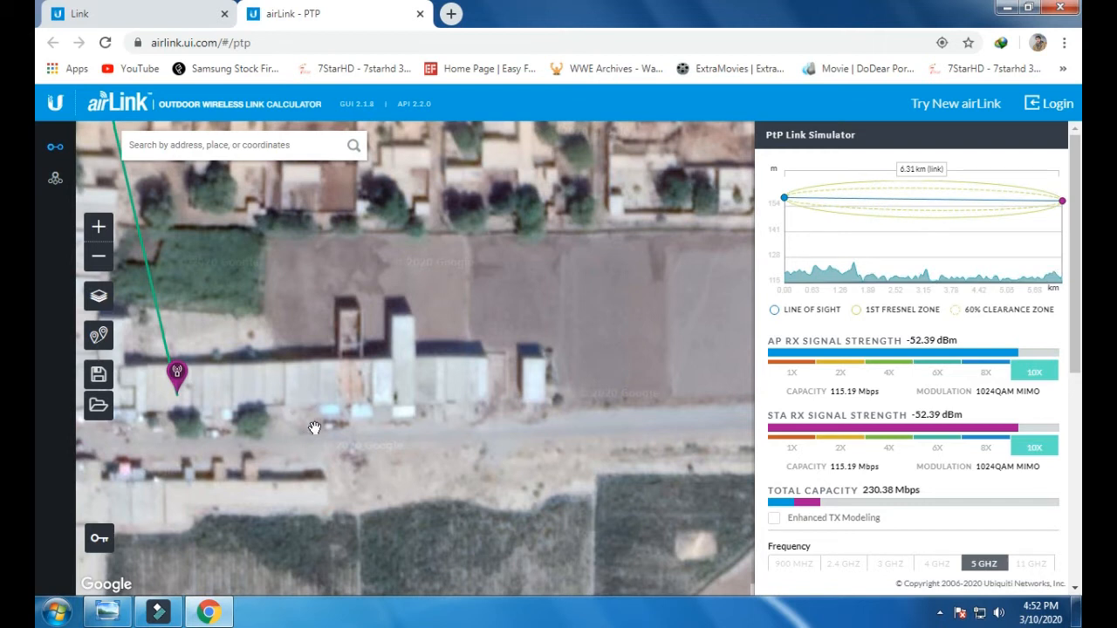
# Examine the satellite imagery along the whole link between the access point and the station, and around the station's building
pyautogui.scroll(-2, 314, 428)
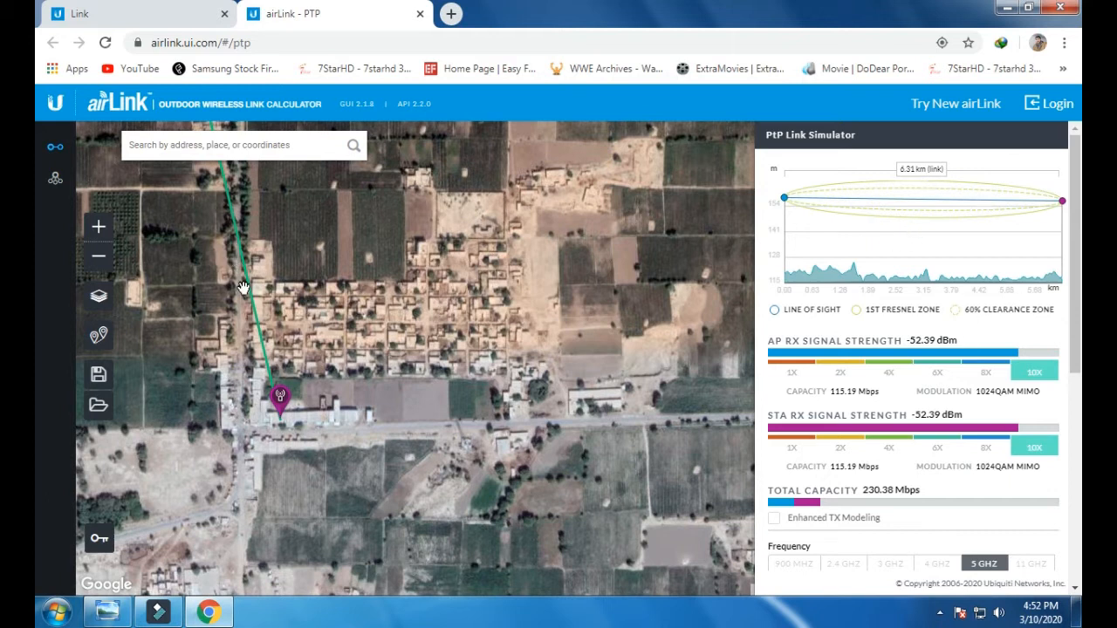
pyautogui.click(99, 228)
pyautogui.scroll(-3, 368, 432)
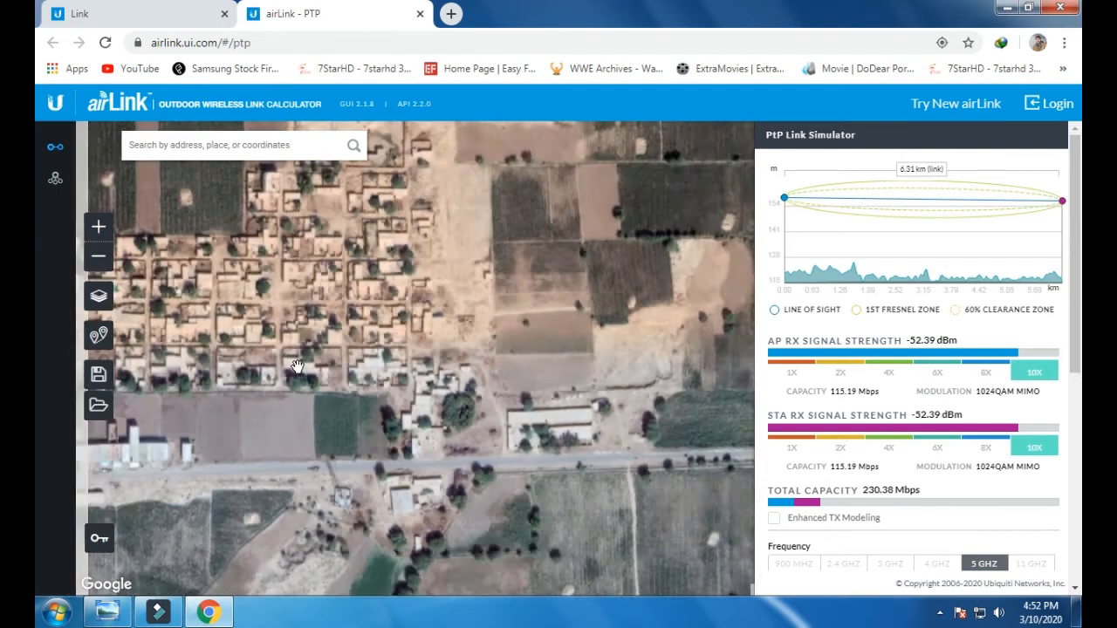
pyautogui.scroll(-3, 884, 476)
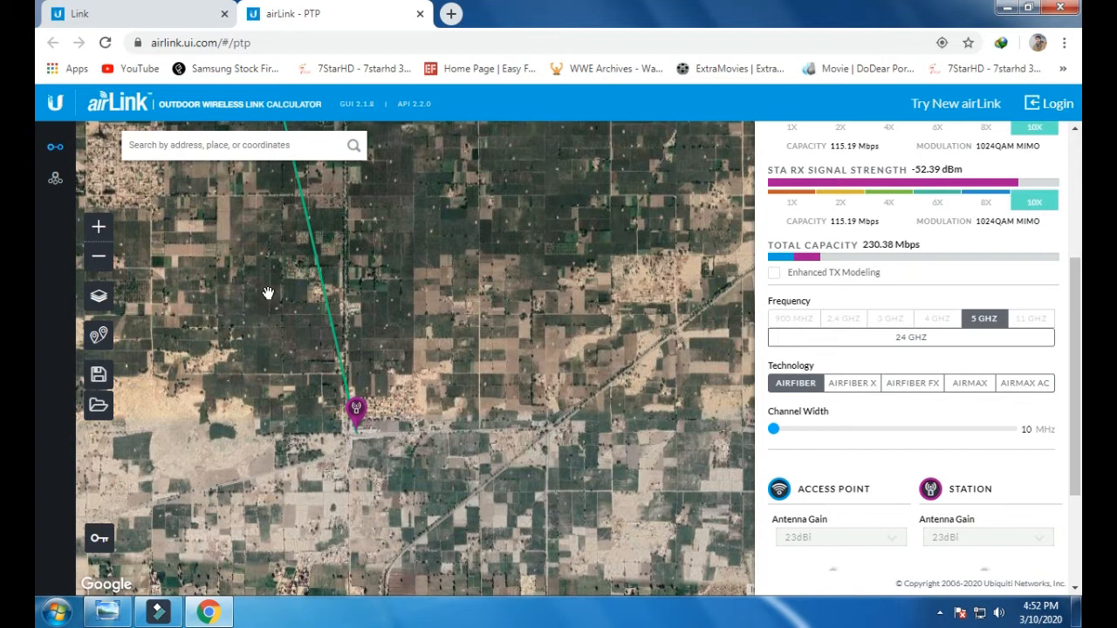
pyautogui.moveTo(268, 292); pyautogui.dragTo(317, 474)
pyautogui.moveTo(248, 316); pyautogui.dragTo(271, 368)
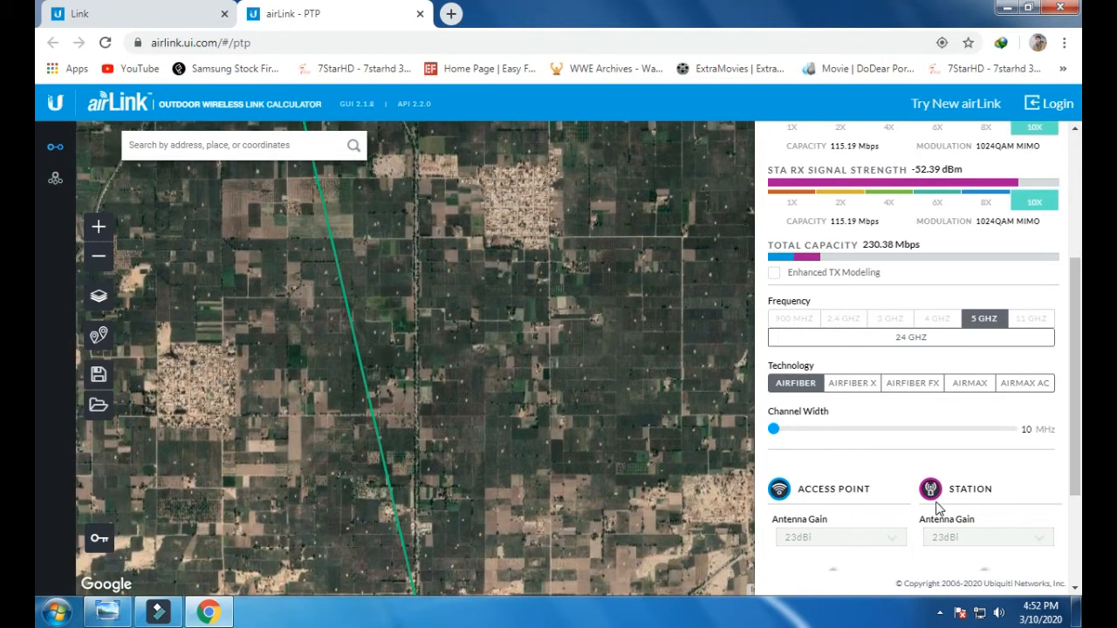
pyautogui.moveTo(559, 459); pyautogui.dragTo(474, 277)
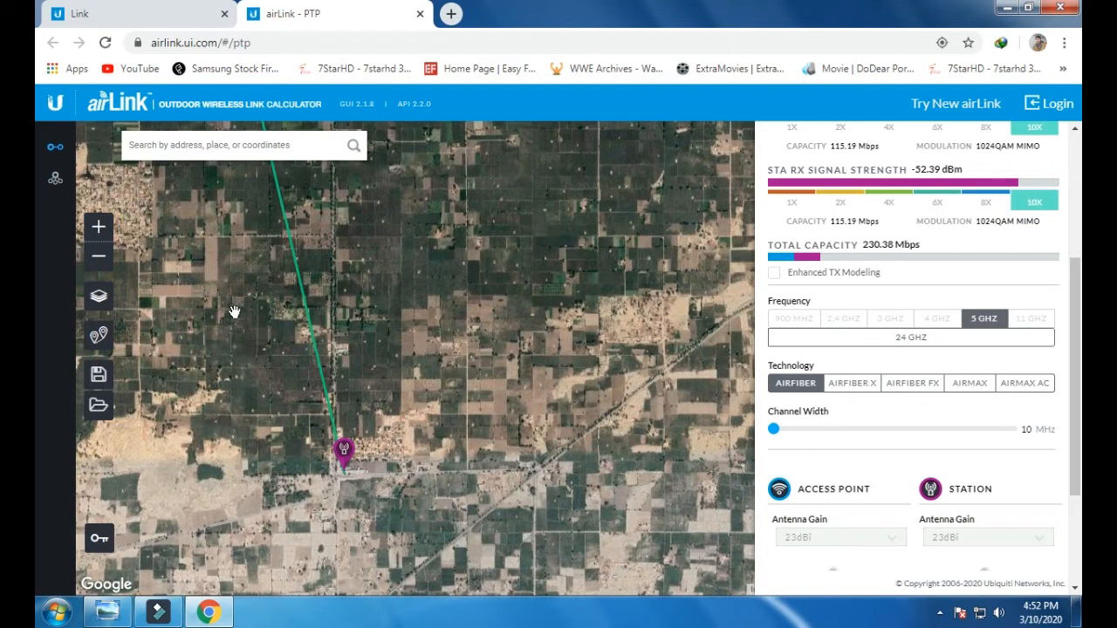
pyautogui.scroll(2, 276, 335)
pyautogui.scroll(-1, 276, 335)
pyautogui.moveTo(271, 300)
pyautogui.mouseDown()
pyautogui.moveTo(322, 487)
pyautogui.moveTo(293, 408)
pyautogui.mouseUp()
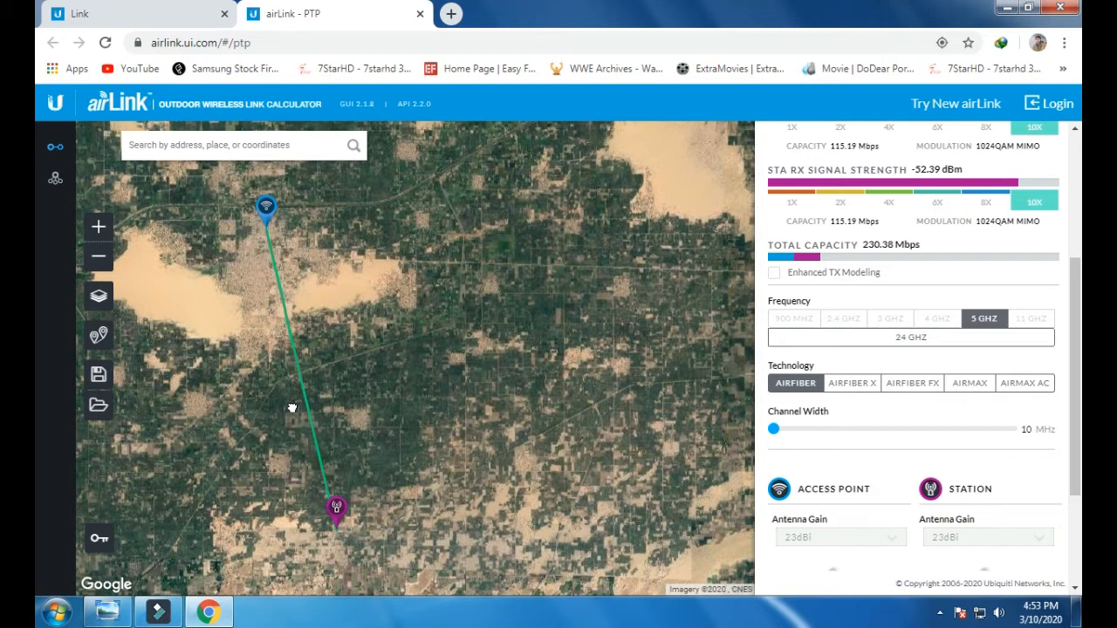
pyautogui.moveTo(292, 408); pyautogui.dragTo(291, 405)
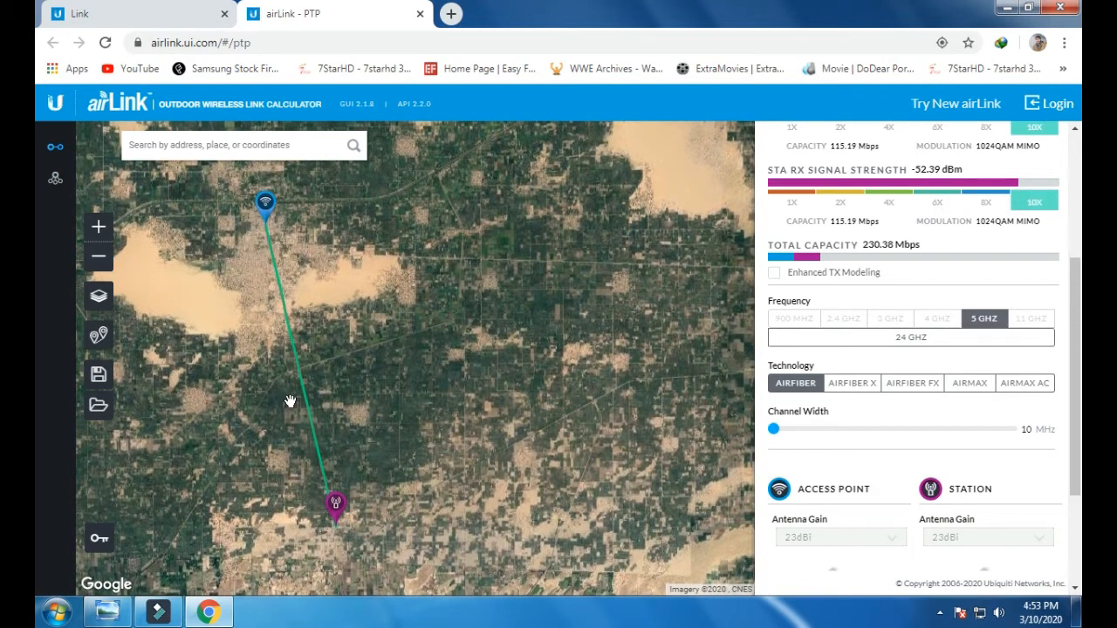
pyautogui.moveTo(333, 504)
pyautogui.mouseDown()
pyautogui.moveTo(285, 367)
pyautogui.moveTo(316, 502)
pyautogui.moveTo(323, 465)
pyautogui.mouseUp()
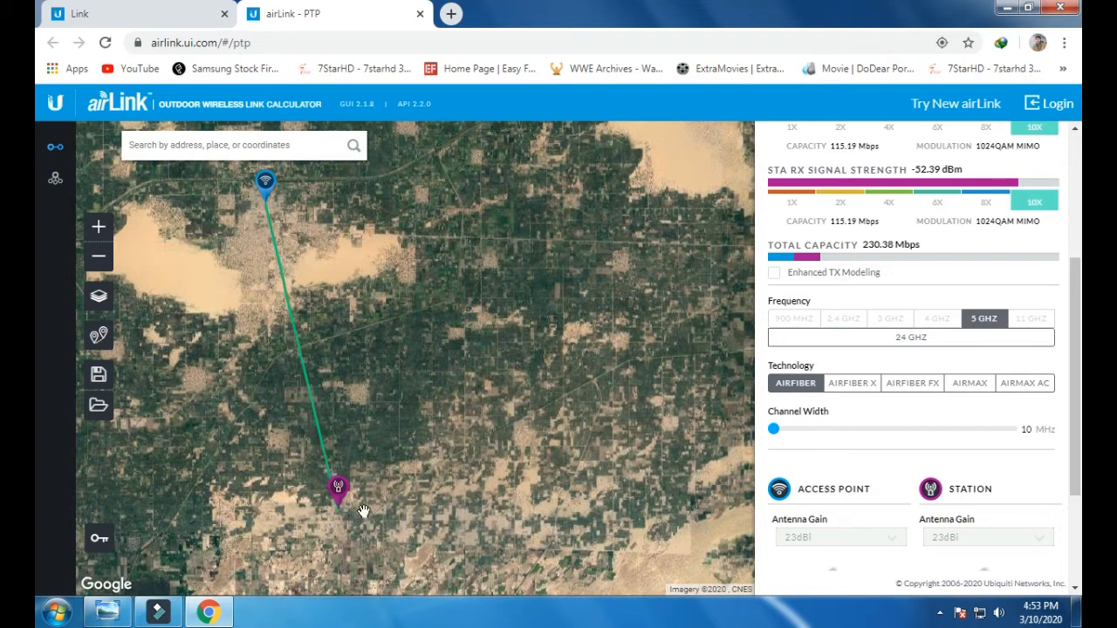
pyautogui.scroll(5, 364, 519)
pyautogui.moveTo(301, 412)
pyautogui.mouseDown()
pyautogui.moveTo(252, 254)
pyautogui.moveTo(219, 249)
pyautogui.mouseUp()
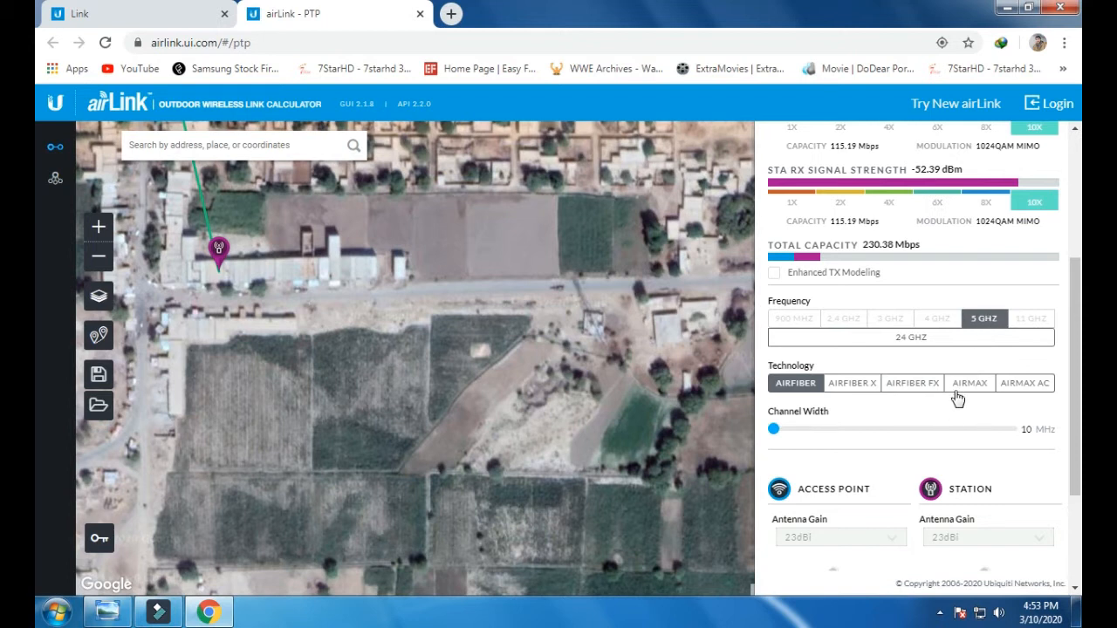
# Set the link technology to airMAX and dismiss the Windows color scheme prompt without choosing an option
pyautogui.click(916, 434)
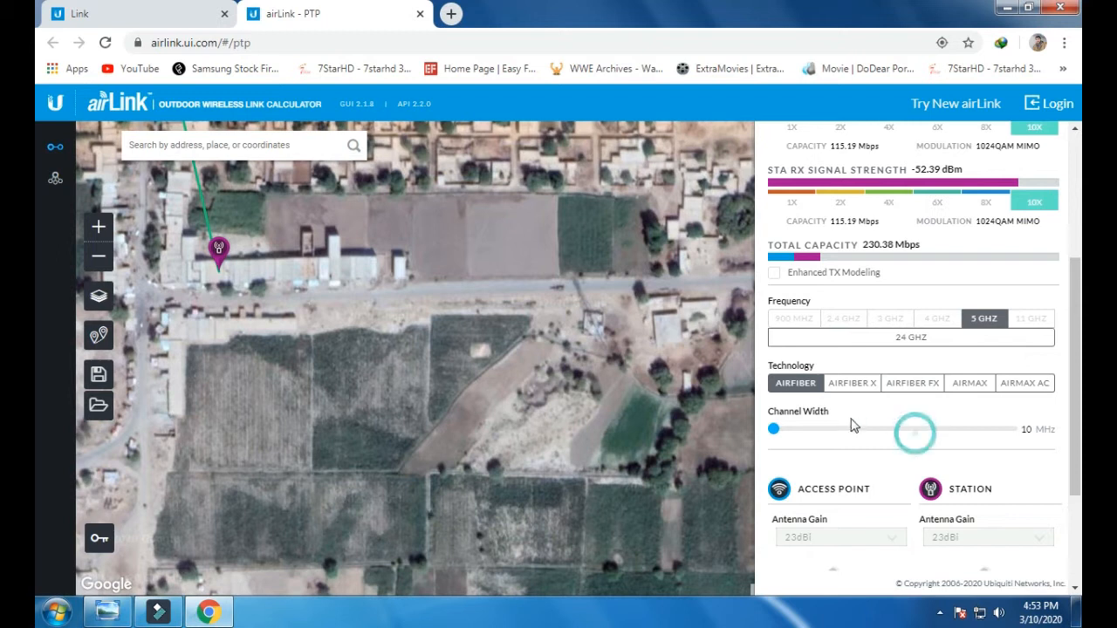
pyautogui.click(861, 424)
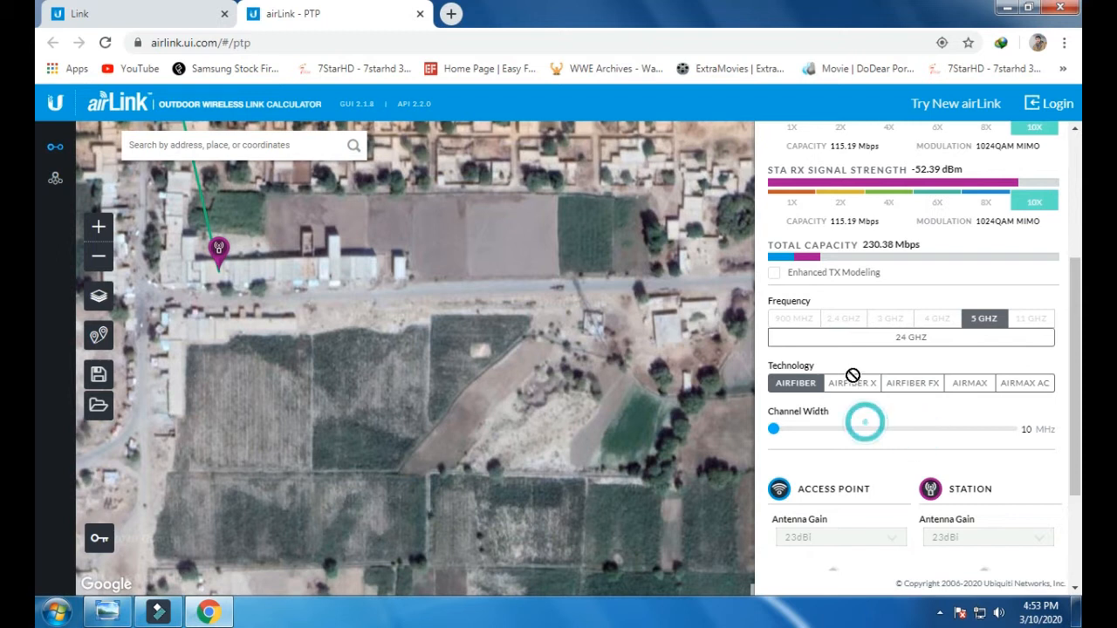
pyautogui.click(968, 388)
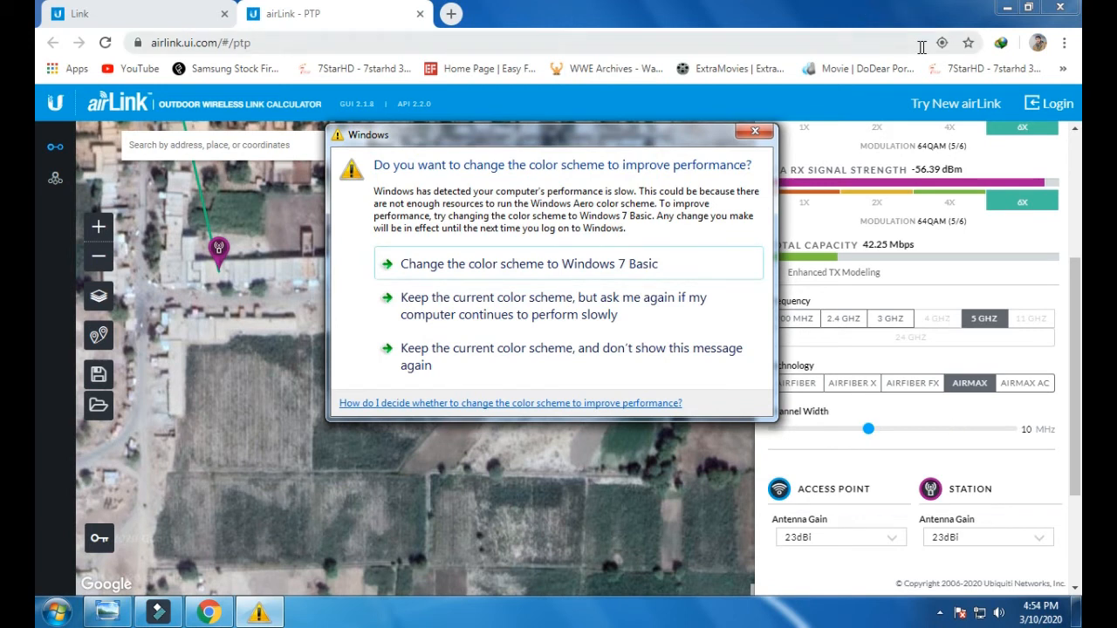
pyautogui.click(760, 138)
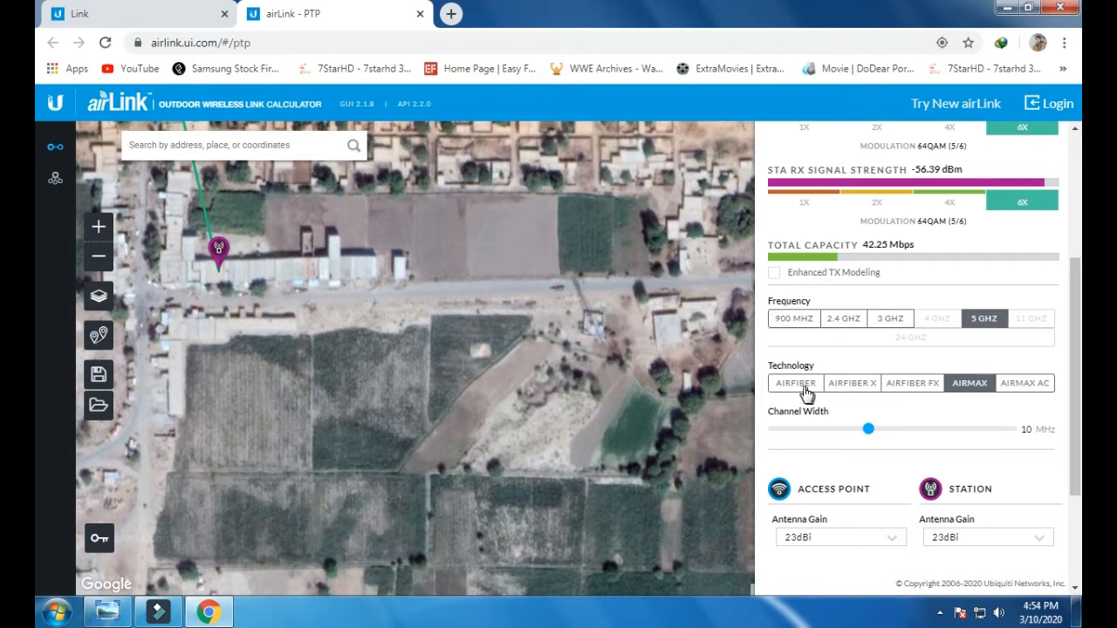
# Set the airMAX link's channel width to 40 MHz
pyautogui.moveTo(1077, 389); pyautogui.dragTo(1081, 464)
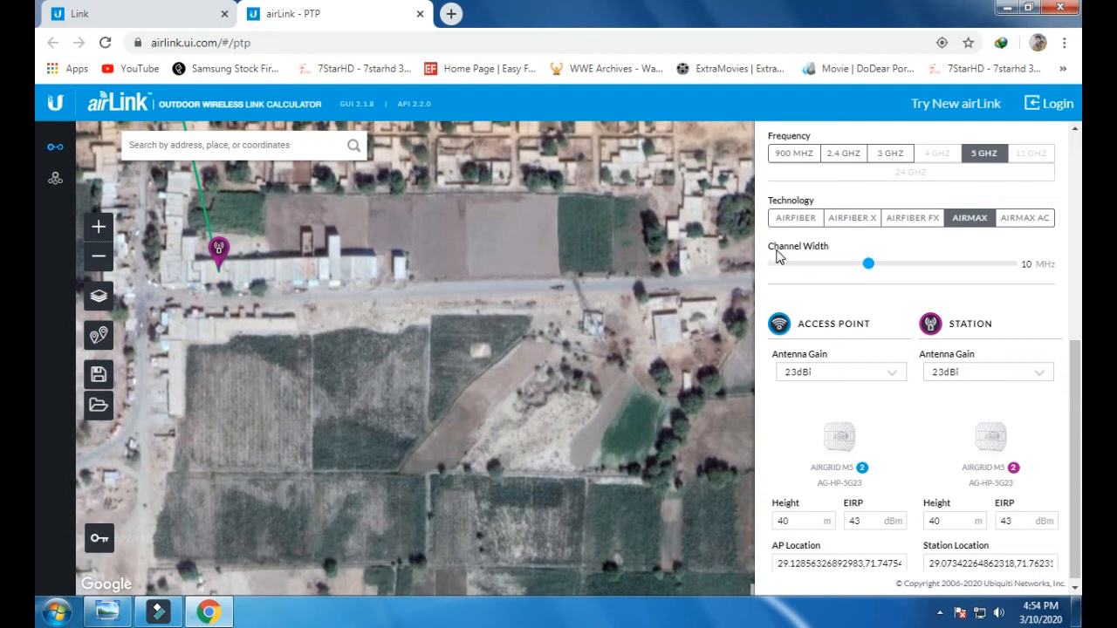
pyautogui.click(836, 243)
pyautogui.click(866, 261)
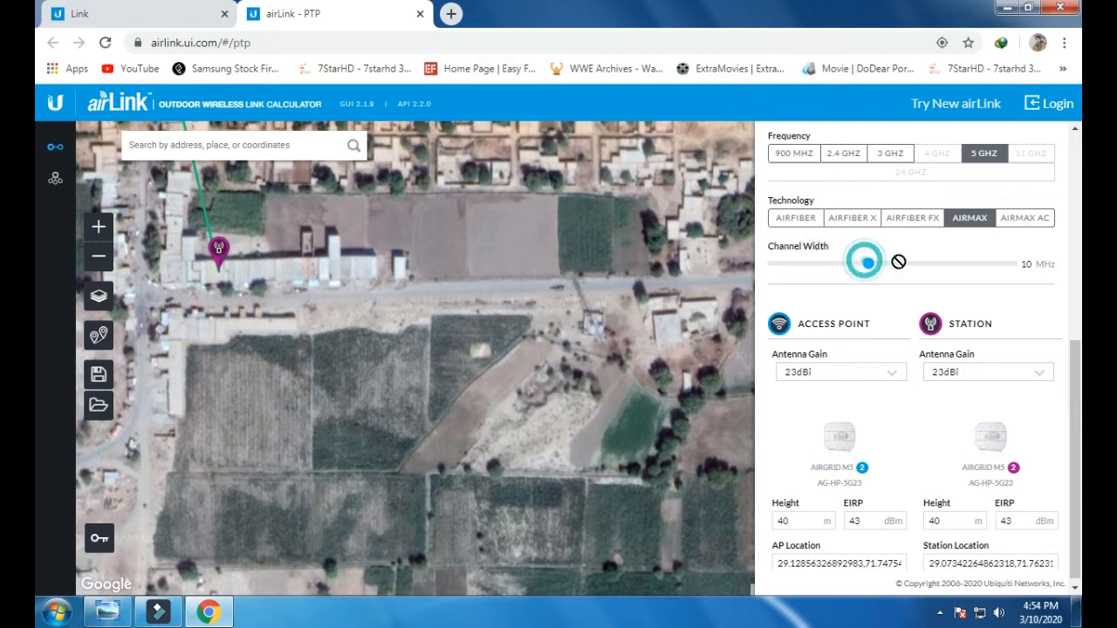
pyautogui.click(1019, 264)
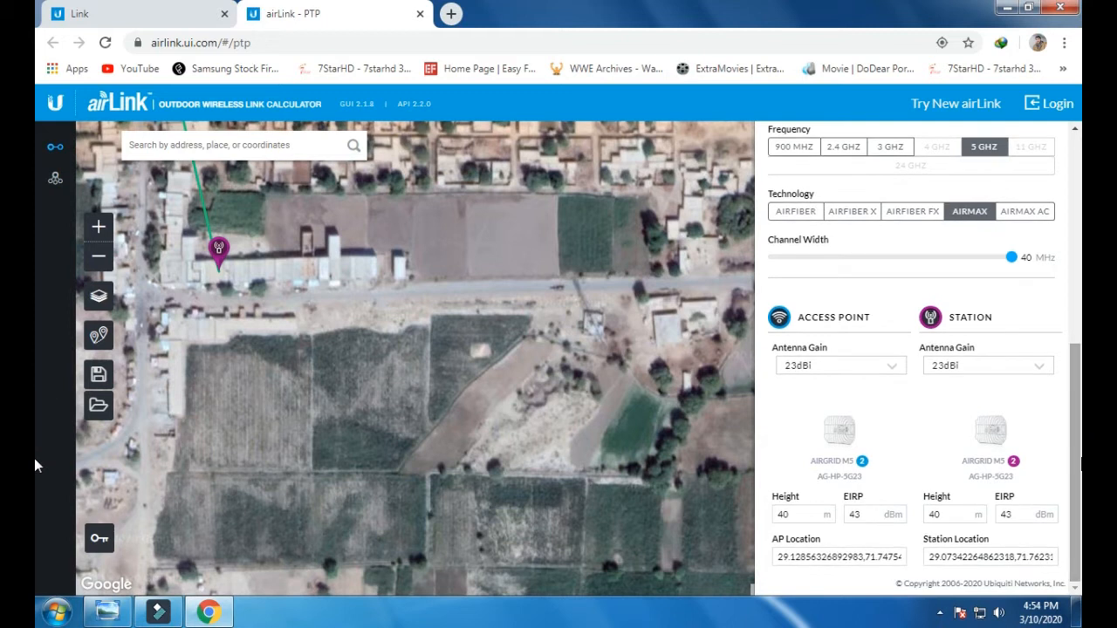
# Set the access point's antenna gain to 25dBi and view the device models offered for it
pyautogui.click(858, 367)
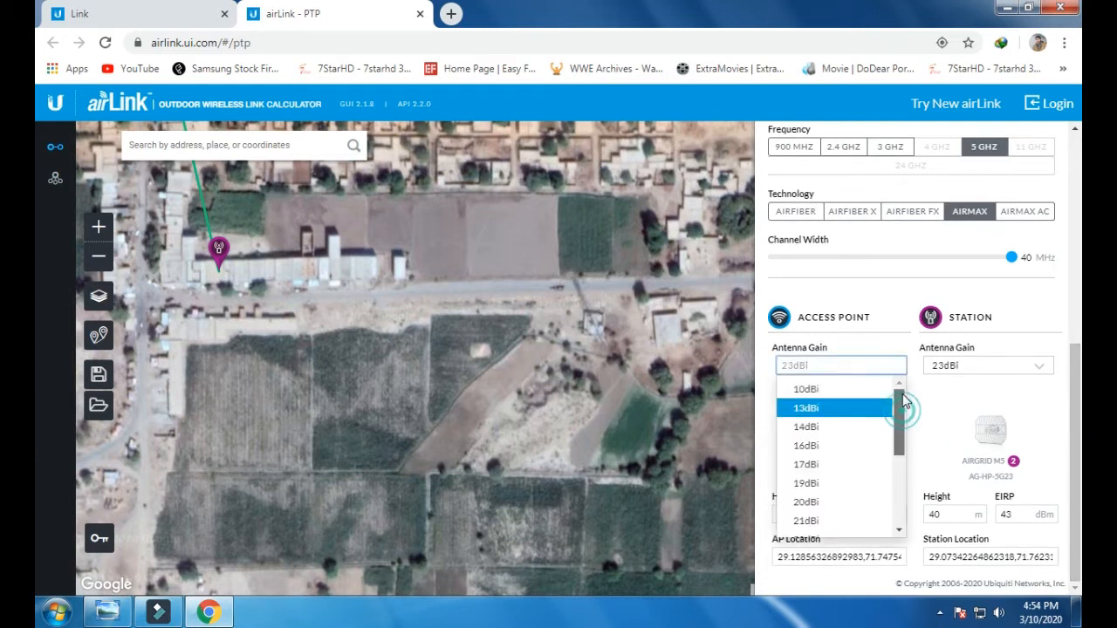
pyautogui.moveTo(898, 406); pyautogui.dragTo(899, 447)
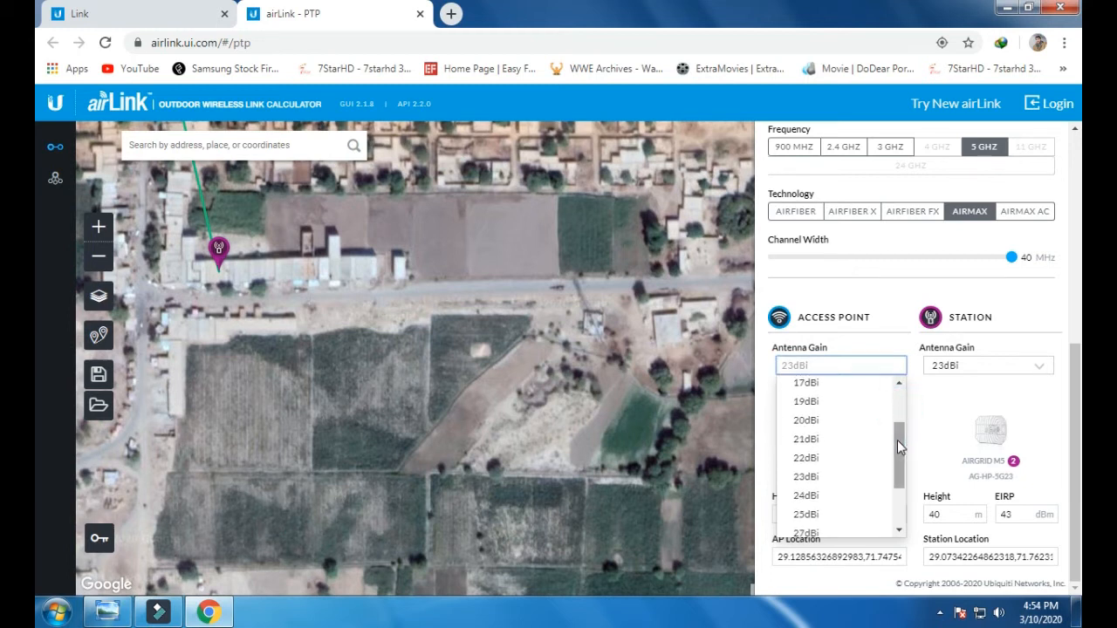
pyautogui.click(825, 517)
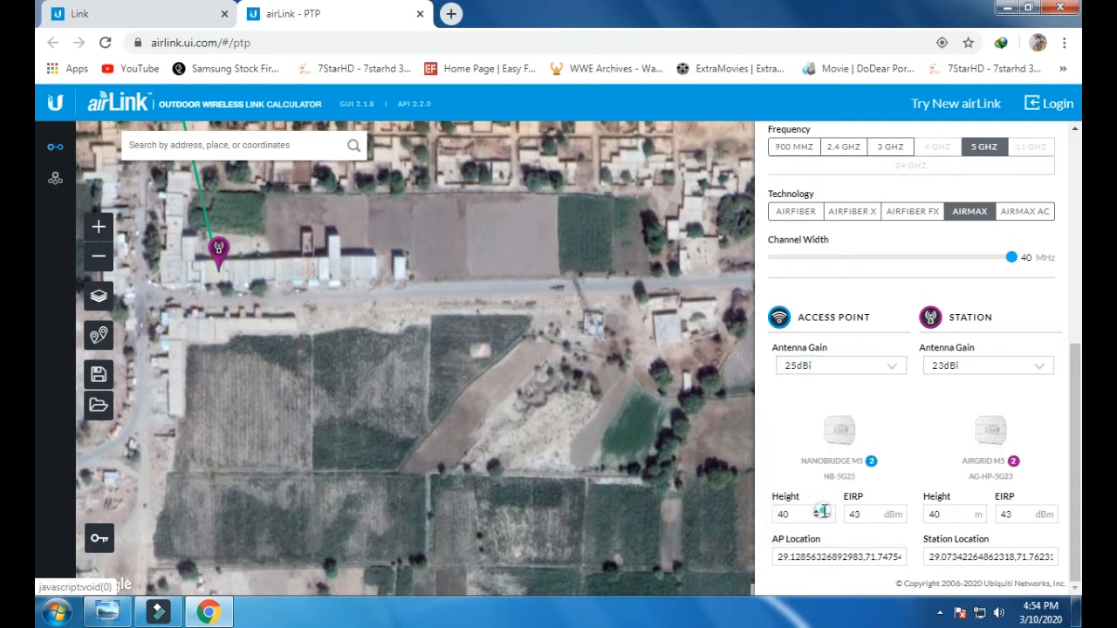
pyautogui.click(873, 463)
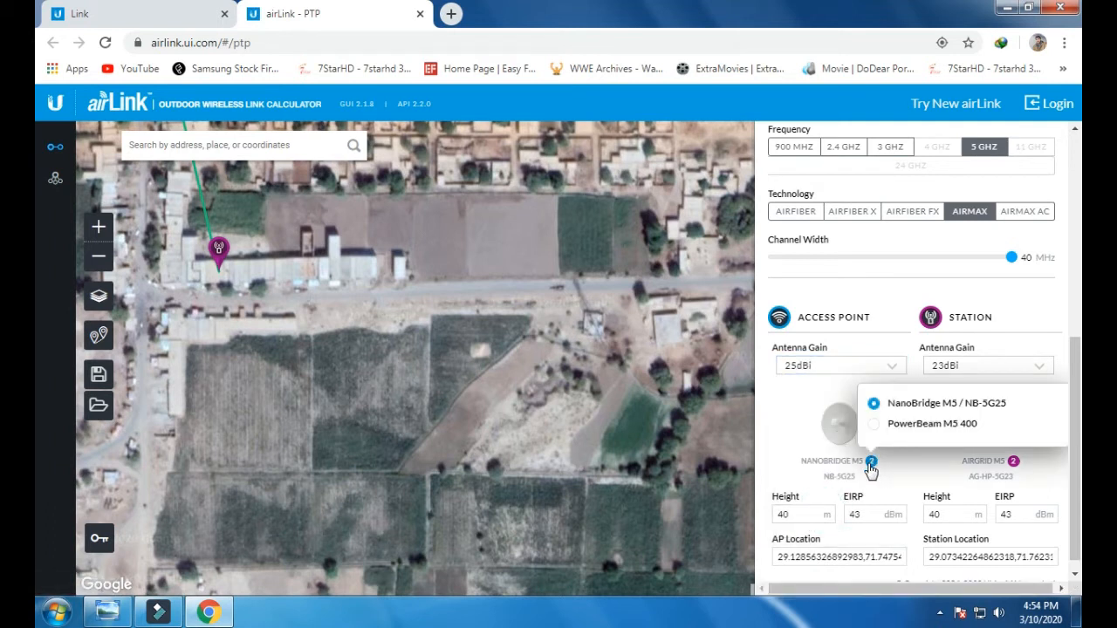
# Set the access point's antenna gain to 23dBi and choose the LiteBeam M5 23 as its device
pyautogui.click(873, 367)
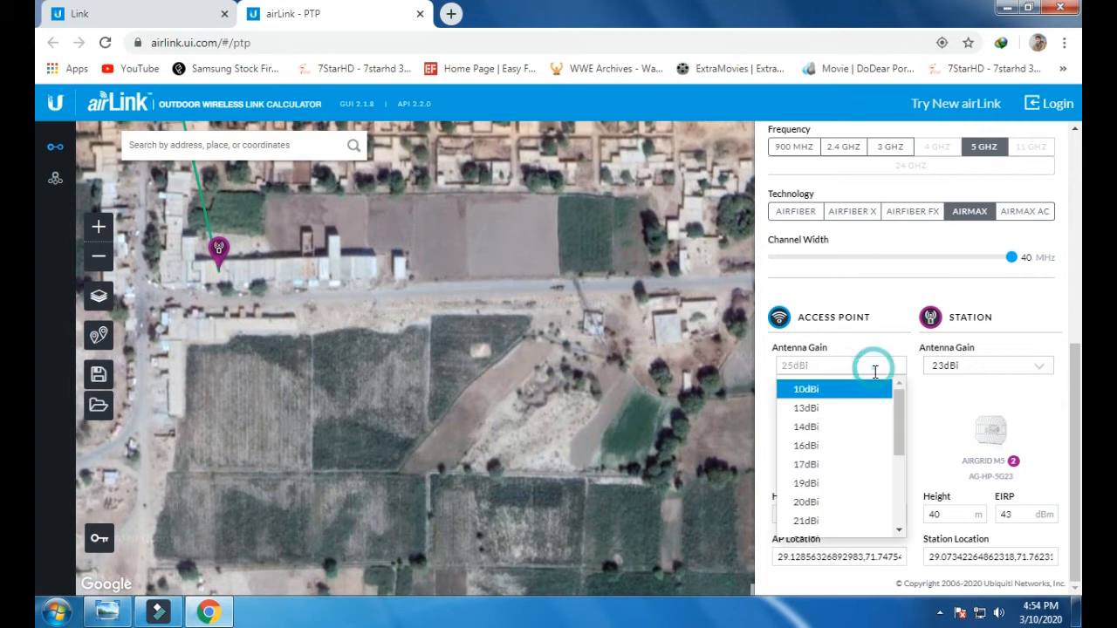
pyautogui.click(902, 406)
pyautogui.moveTo(903, 404); pyautogui.dragTo(903, 429)
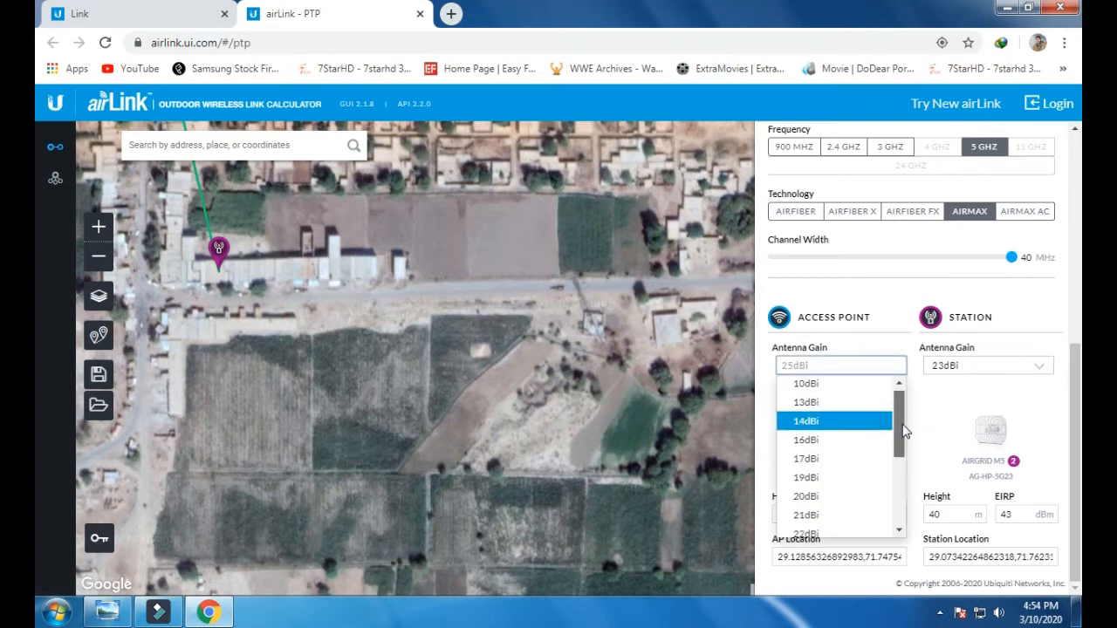
pyautogui.click(820, 495)
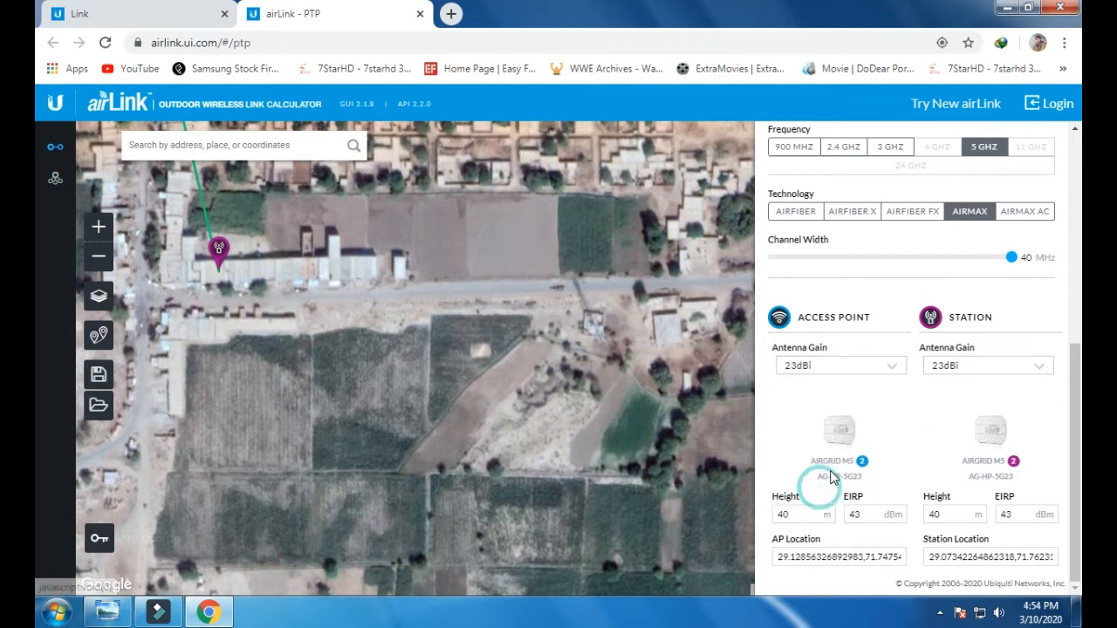
pyautogui.moveTo(863, 464)
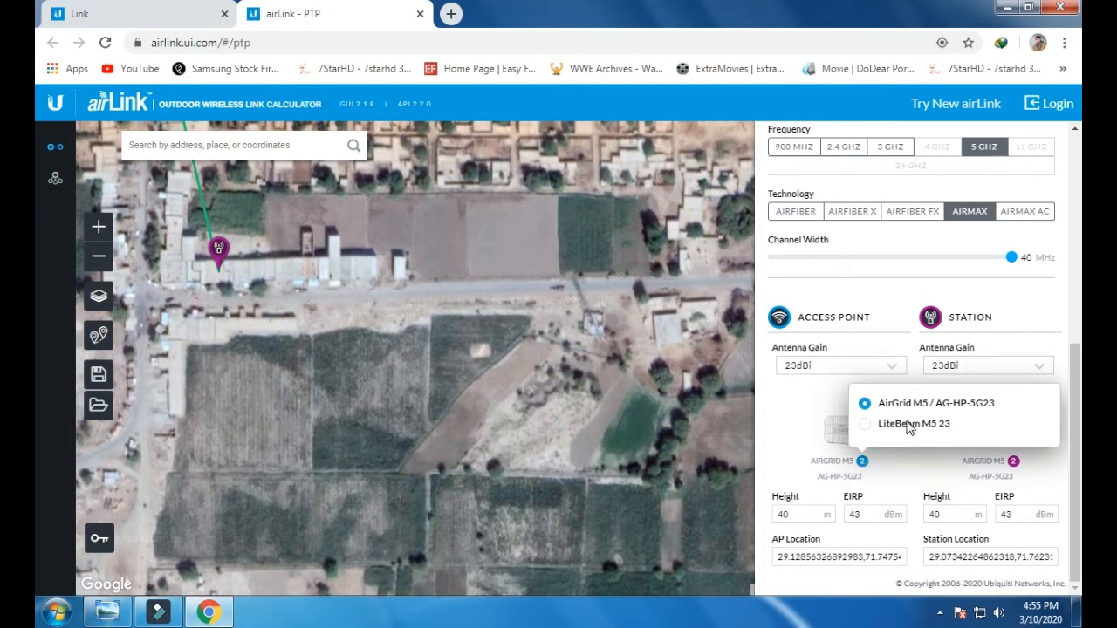
pyautogui.click(863, 426)
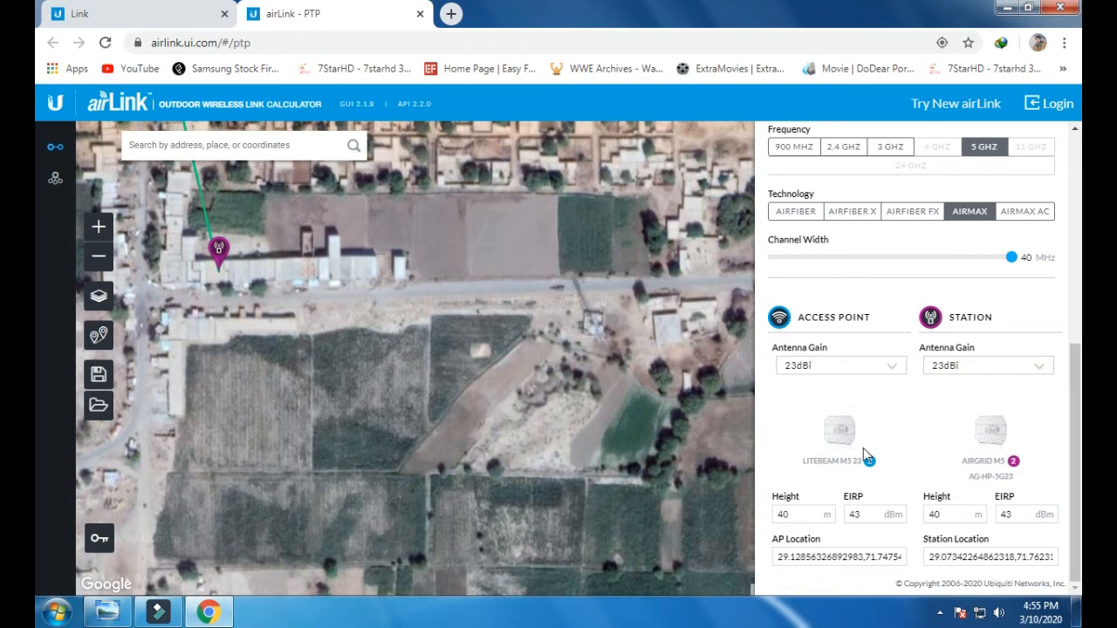
# Keep the station's antenna gain at 23dBi and choose the LiteBeam M5 23 as its device
pyautogui.click(983, 374)
pyautogui.moveTo(1042, 418); pyautogui.dragTo(1042, 447)
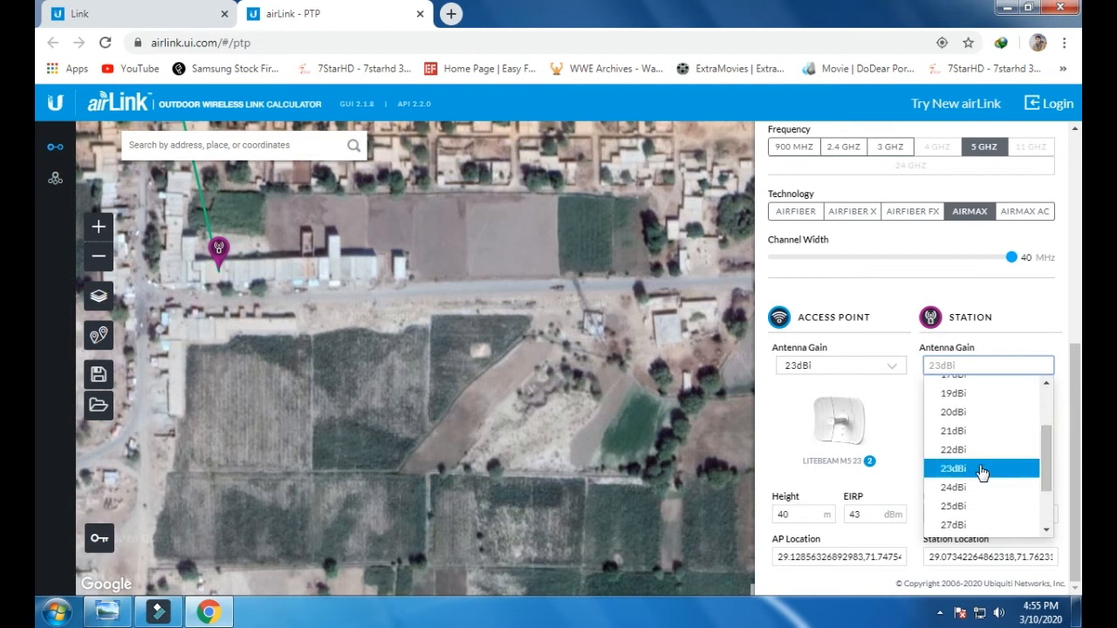
pyautogui.click(977, 469)
pyautogui.click(1012, 464)
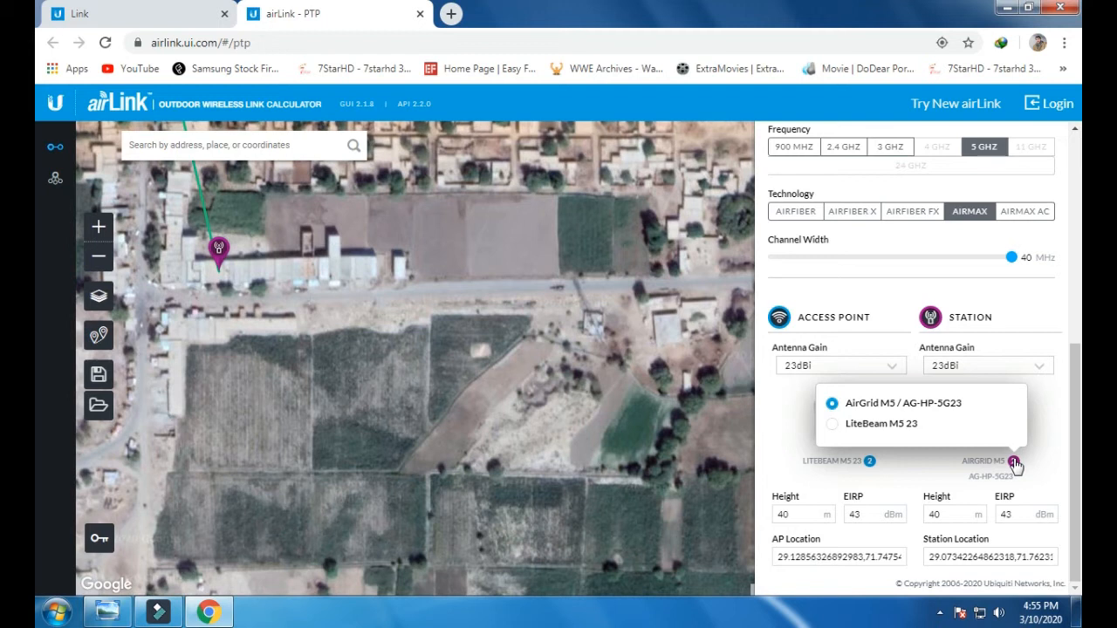
pyautogui.click(835, 426)
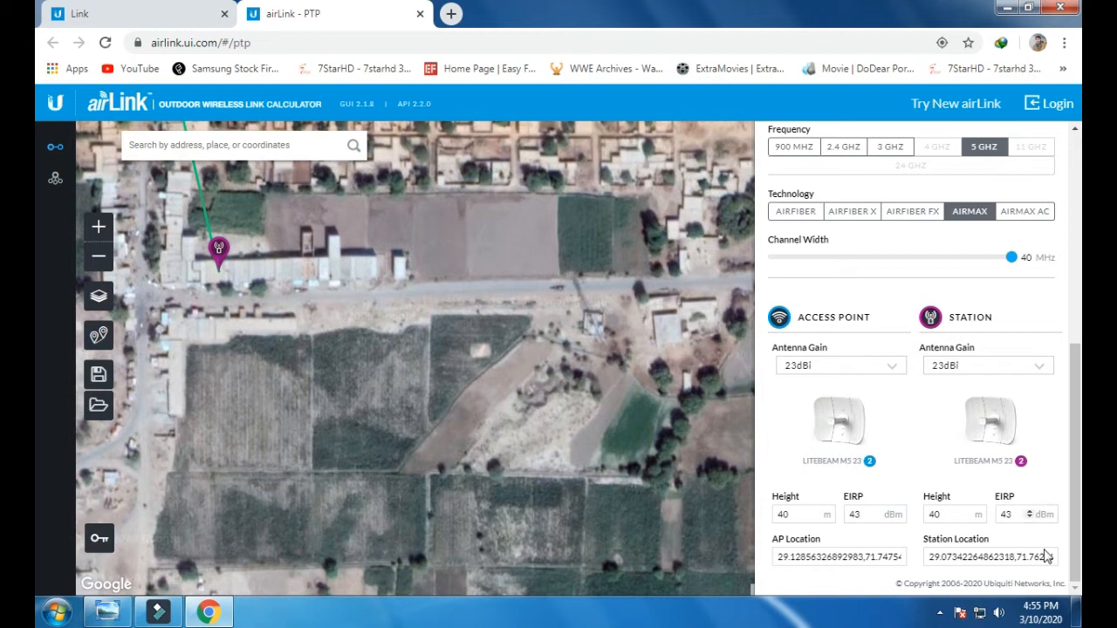
pyautogui.doubleClick(1078, 589)
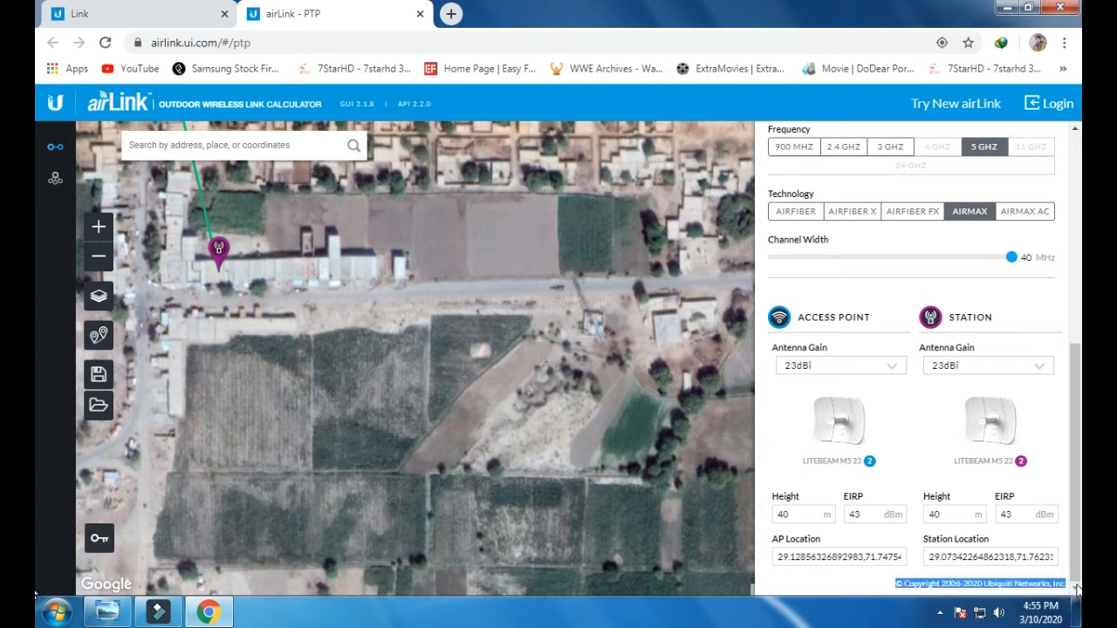
pyautogui.moveTo(1075, 444); pyautogui.dragTo(1080, 512)
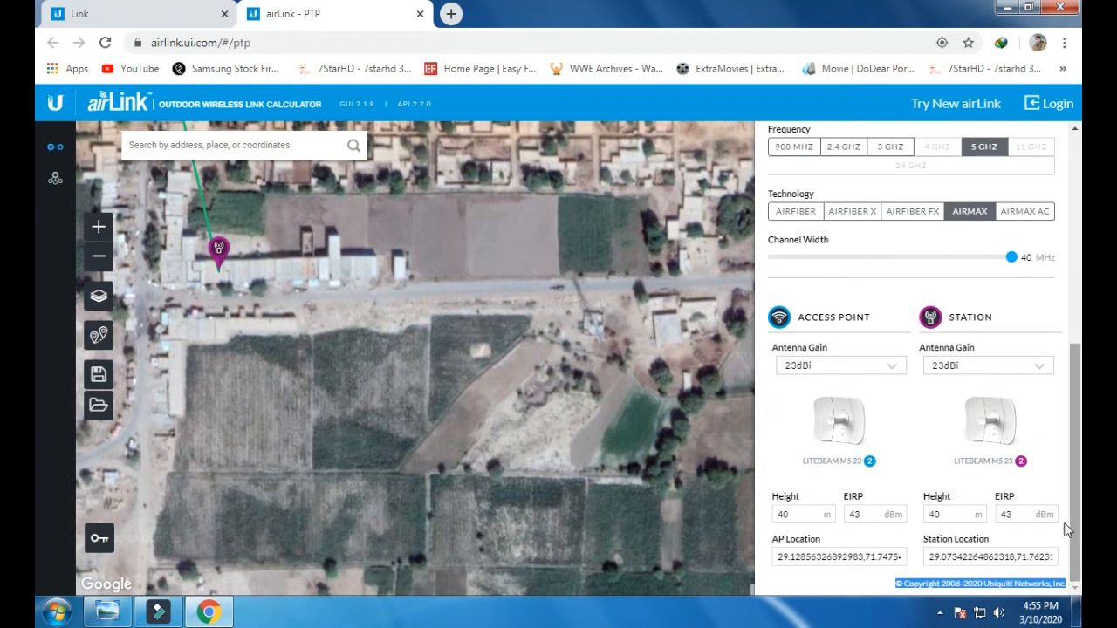
pyautogui.click(1035, 433)
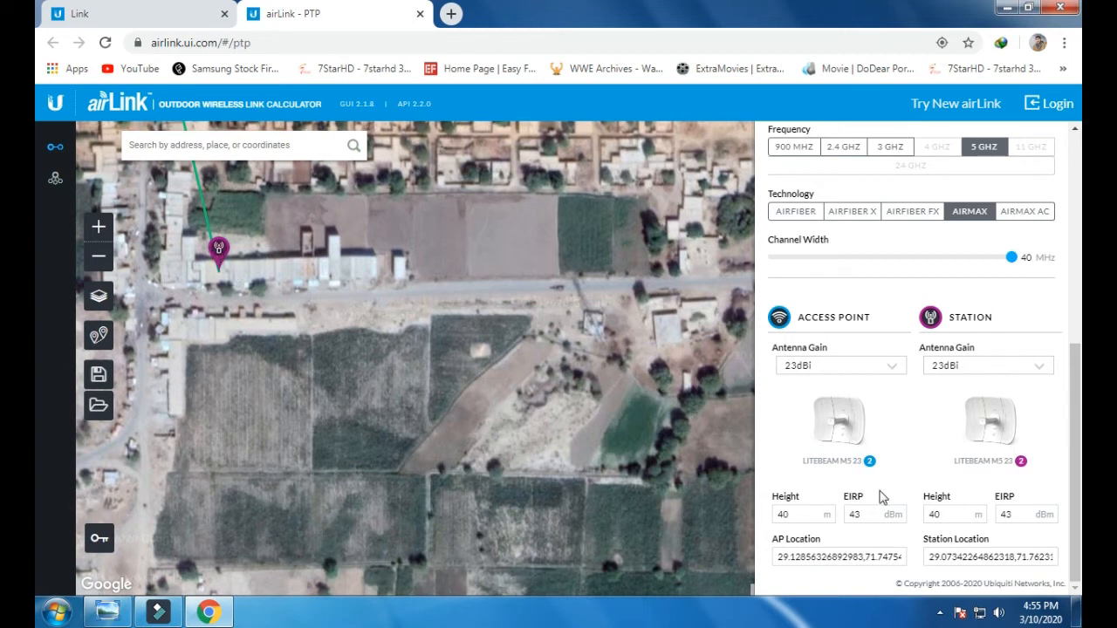
# Set the access point's antenna height to 20 m
pyautogui.click(817, 518)
pyautogui.click(817, 518)
pyautogui.click(817, 518)
pyautogui.click(817, 518)
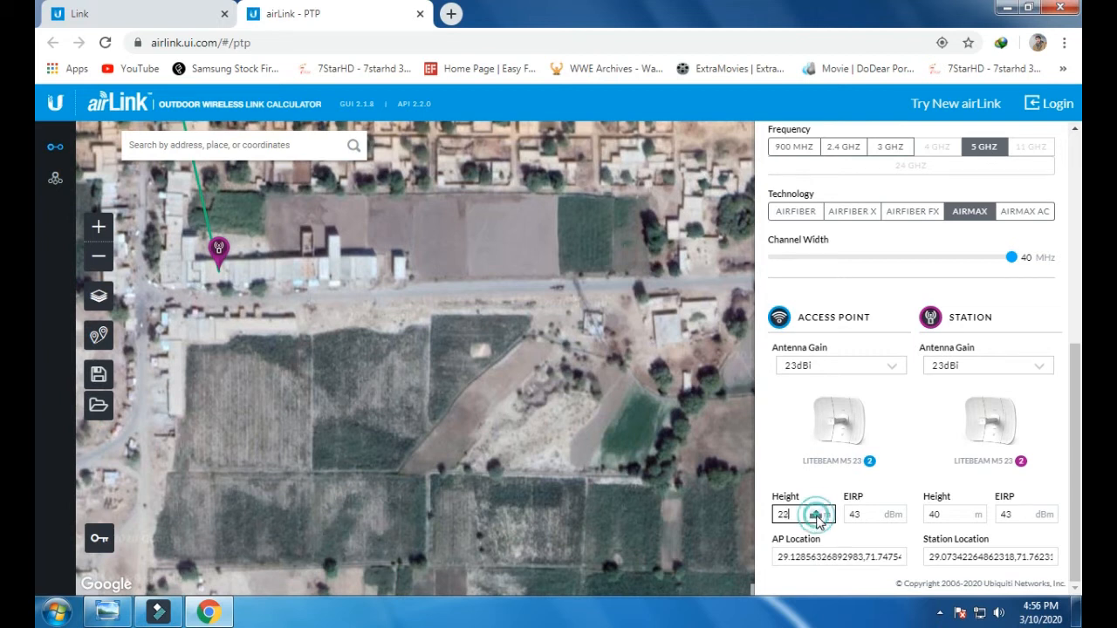
pyautogui.click(817, 511)
pyautogui.click(817, 511)
pyautogui.click(817, 511)
pyautogui.click(818, 511)
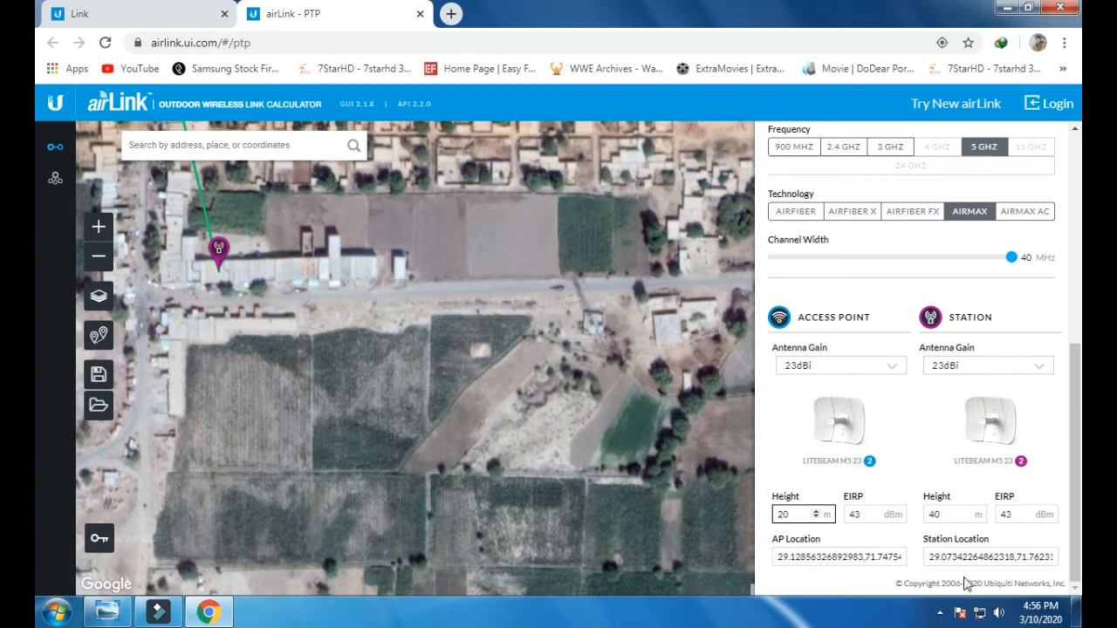
# Reduce the access point's EIRP to 25 dBm
pyautogui.doubleClick(880, 520)
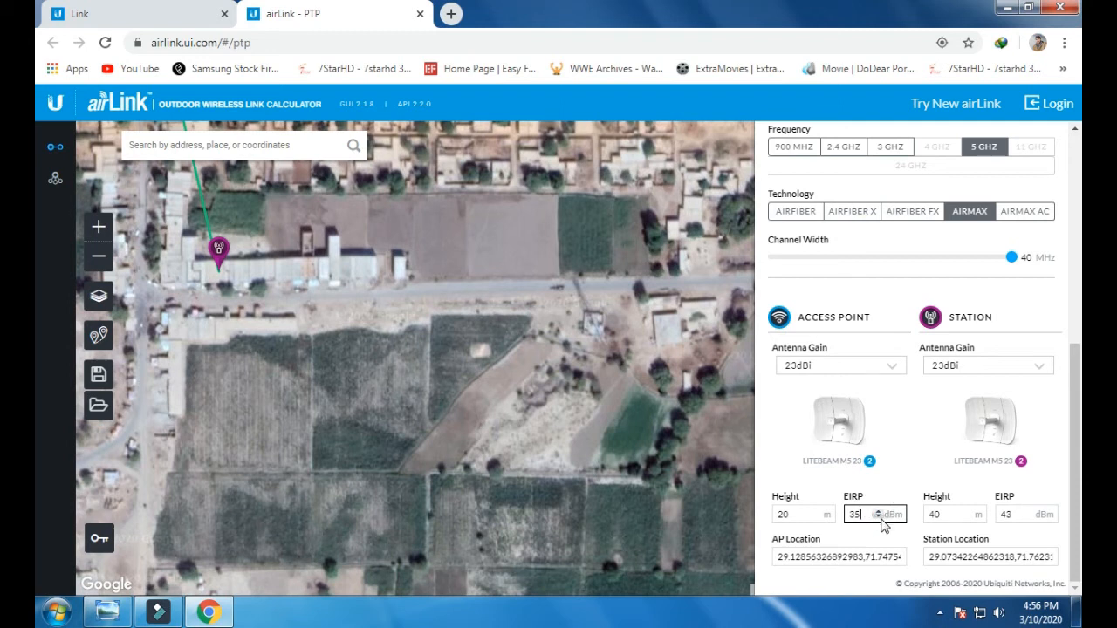
pyautogui.click(879, 520)
pyautogui.click(880, 521)
pyautogui.click(880, 520)
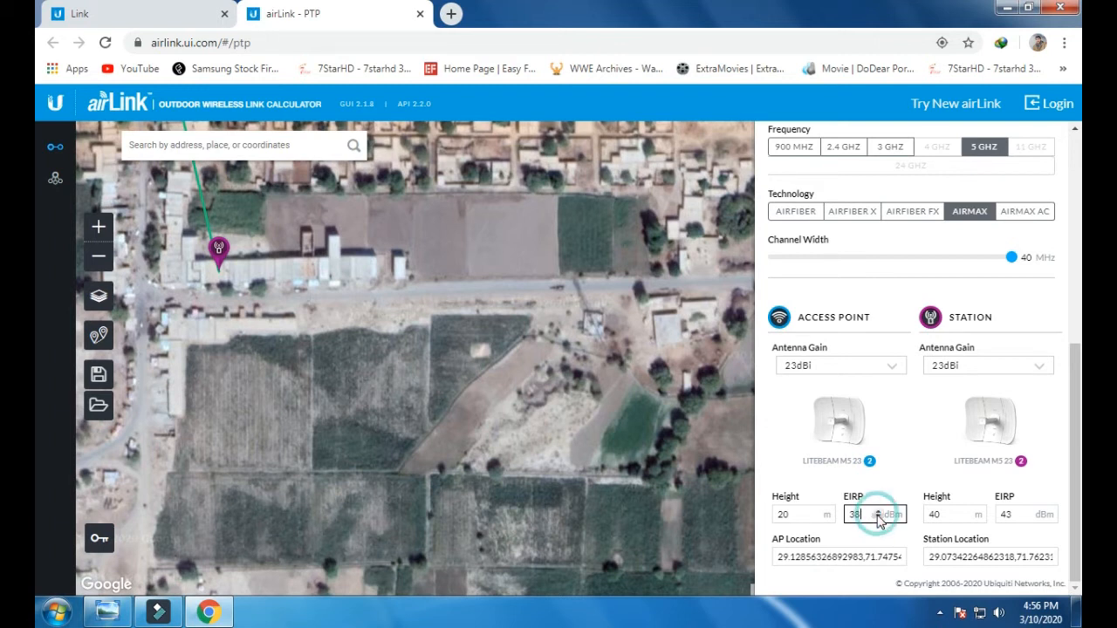
pyautogui.click(879, 521)
pyautogui.click(880, 521)
pyautogui.click(880, 521)
pyautogui.click(880, 520)
pyautogui.click(880, 521)
pyautogui.click(880, 520)
pyautogui.click(880, 520)
pyautogui.click(879, 521)
pyautogui.click(880, 520)
pyautogui.click(880, 521)
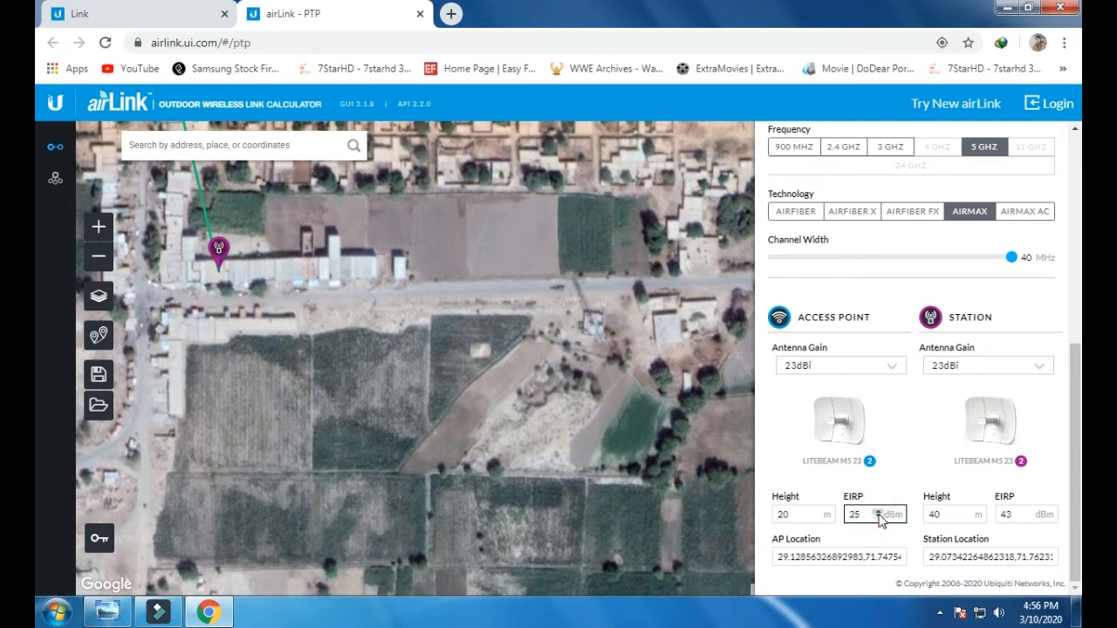
# Set the station's antenna height to 20 m and its EIRP to 25 dBm
pyautogui.click(968, 519)
pyautogui.click(968, 518)
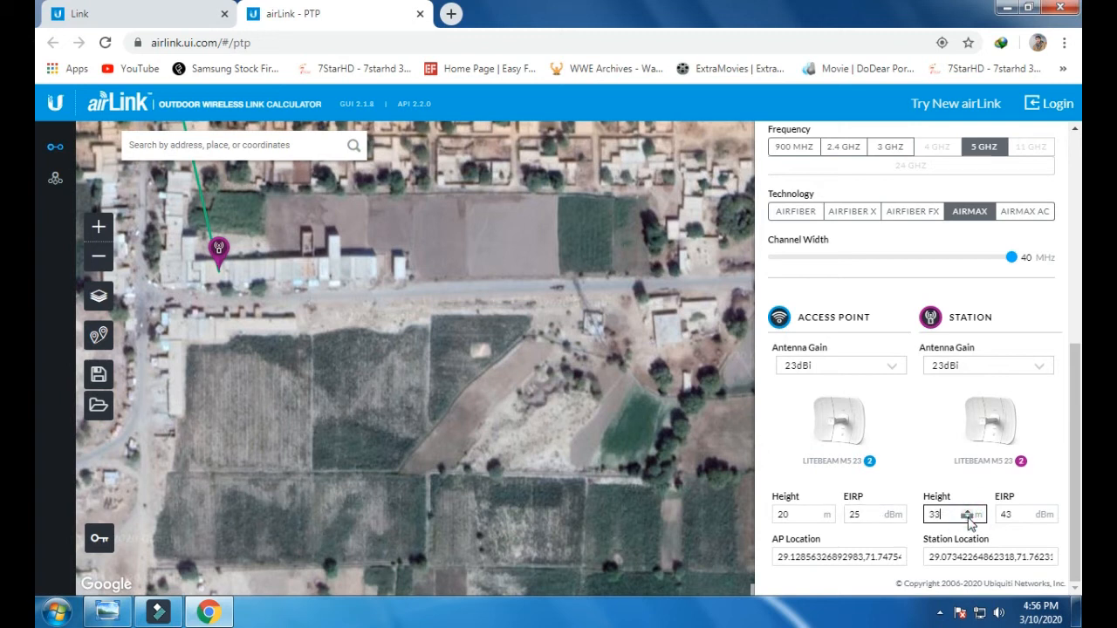
pyautogui.click(968, 518)
pyautogui.click(968, 518)
pyautogui.click(968, 518)
pyautogui.click(968, 518)
pyautogui.click(968, 518)
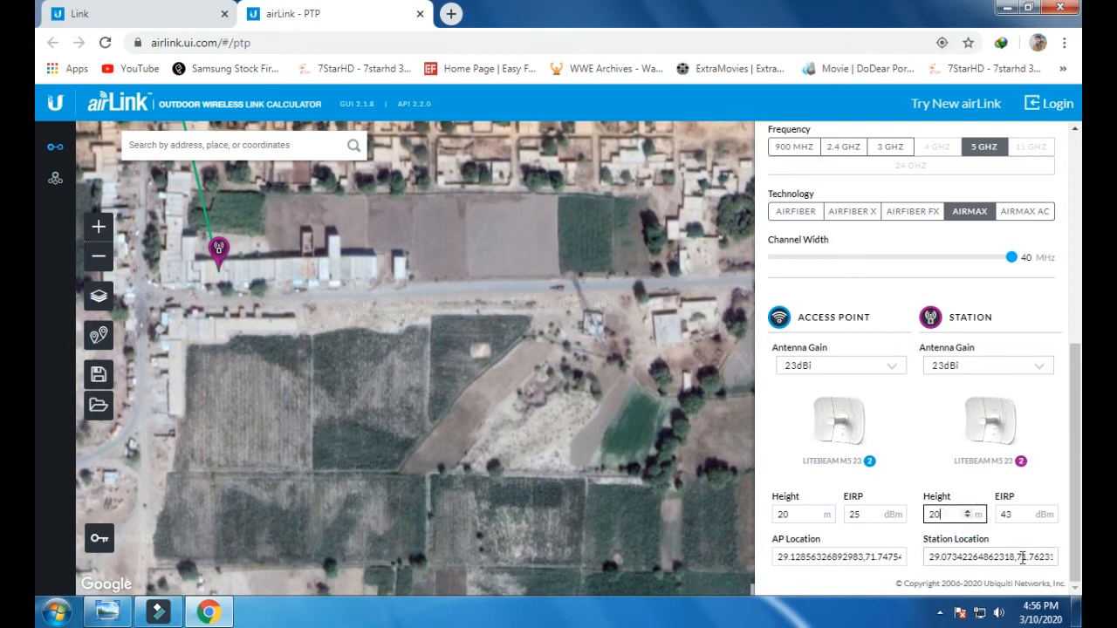
pyautogui.click(1030, 518)
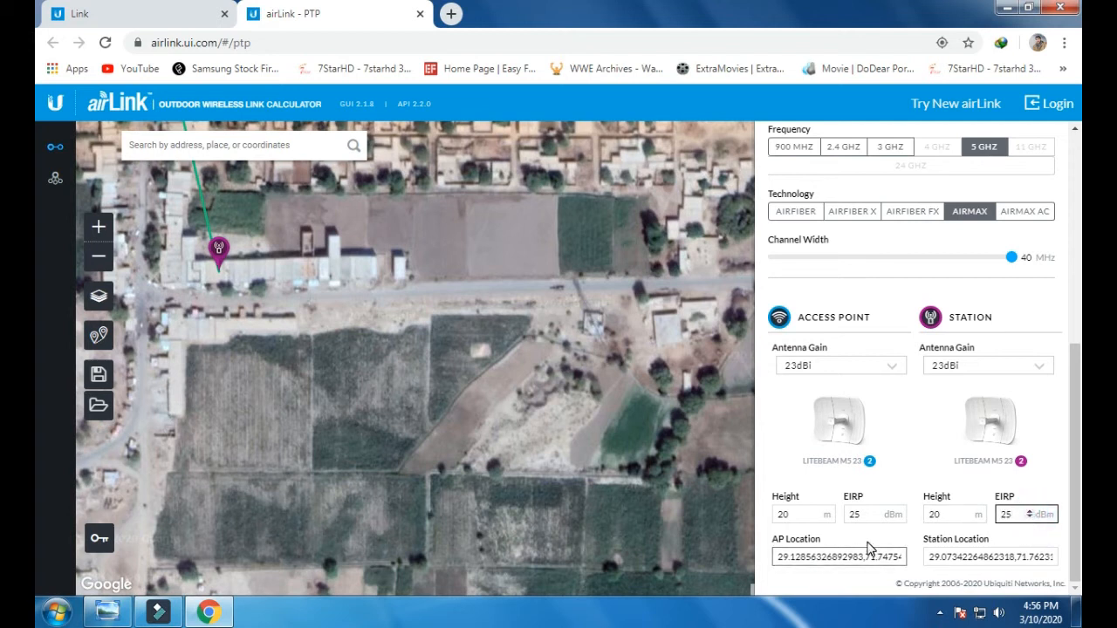
# Review the simulated link's elevation profile, signal strengths and capacity, dismissing the Windows color scheme prompt without choosing an option
pyautogui.scroll(2, 870, 549)
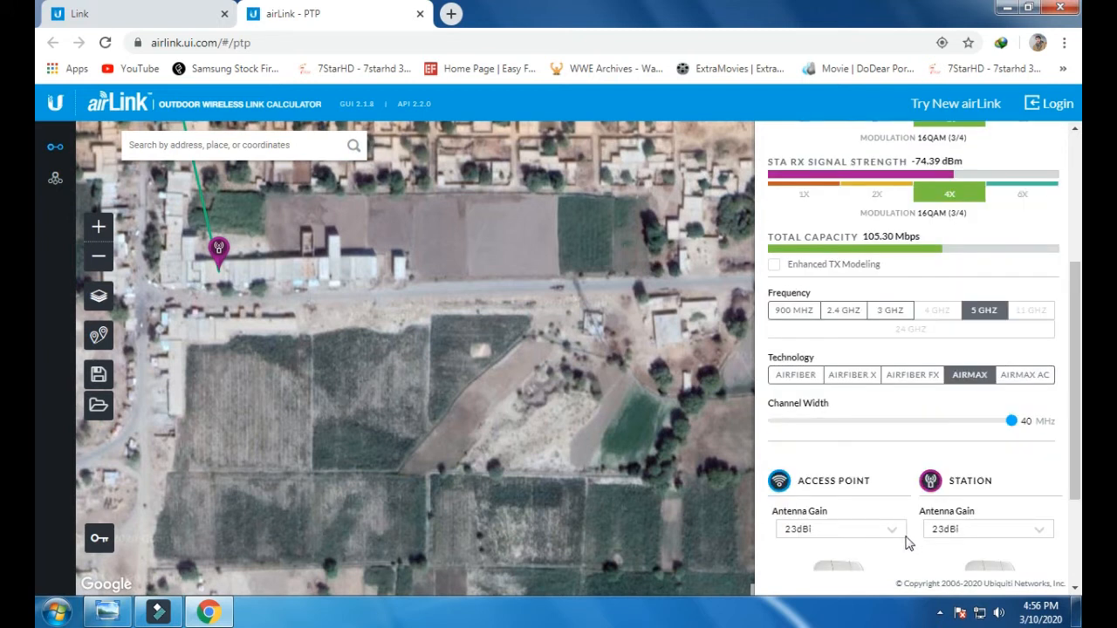
pyautogui.scroll(2, 904, 543)
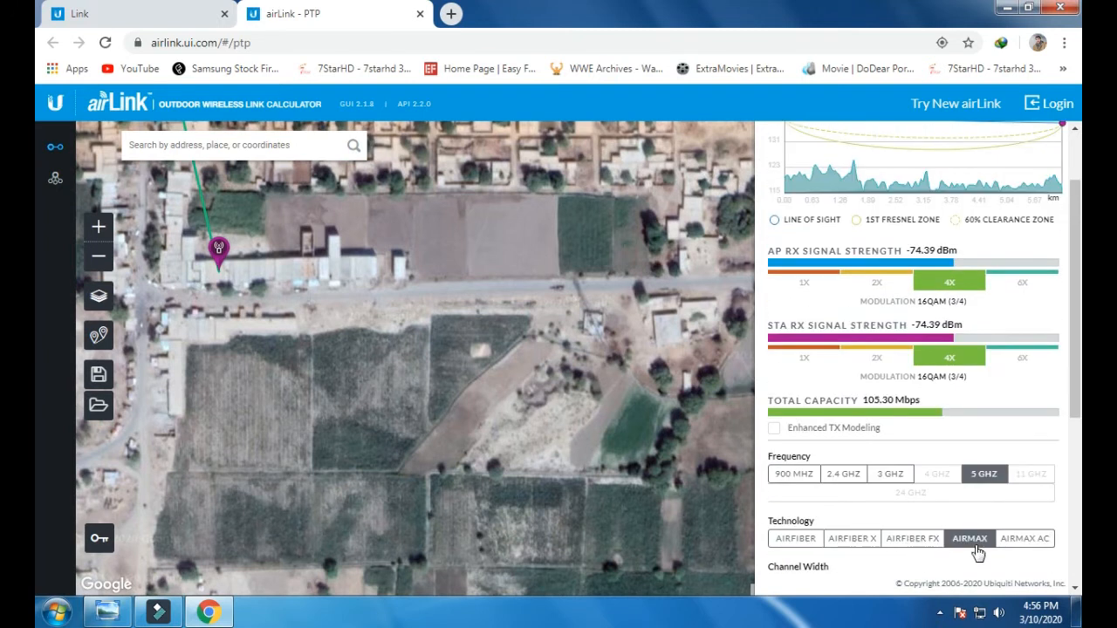
pyautogui.scroll(1, 970, 546)
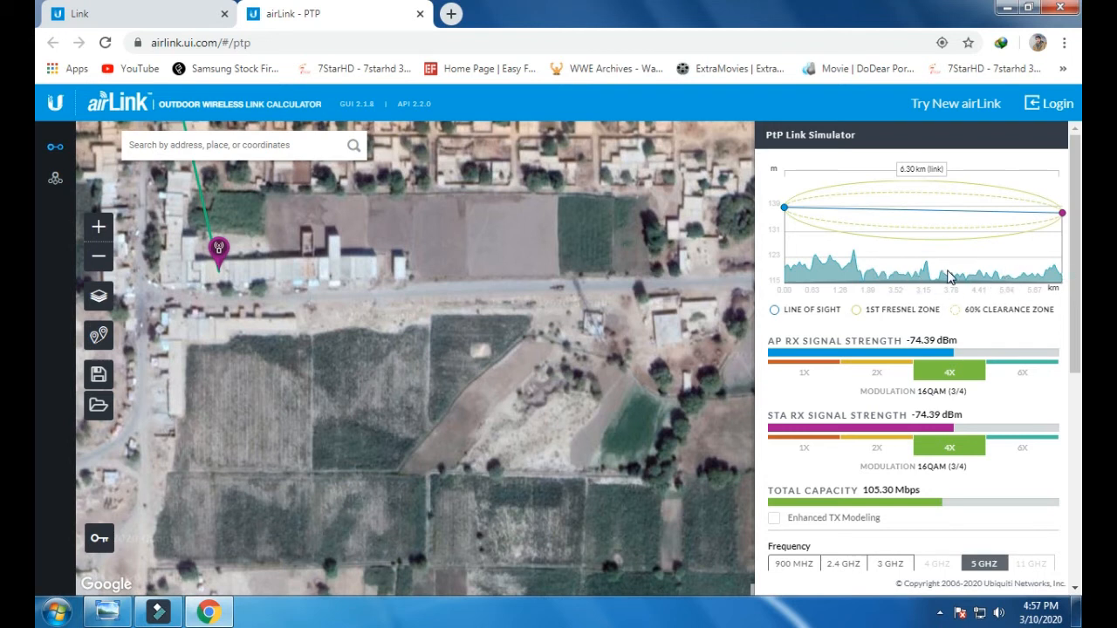
pyautogui.scroll(-3, 842, 365)
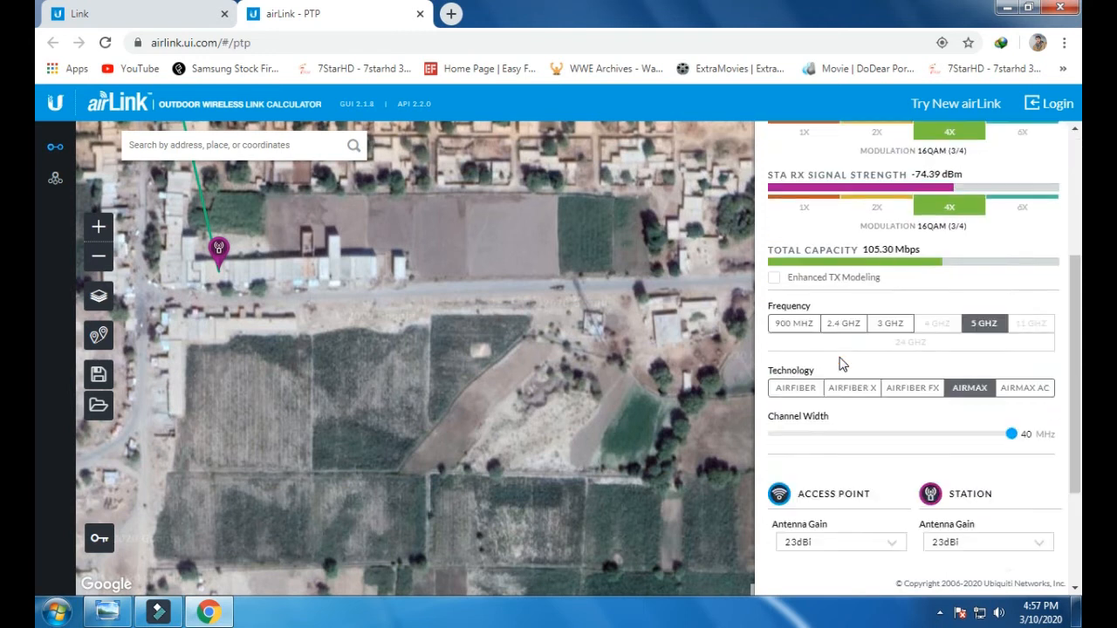
pyautogui.scroll(3, 843, 364)
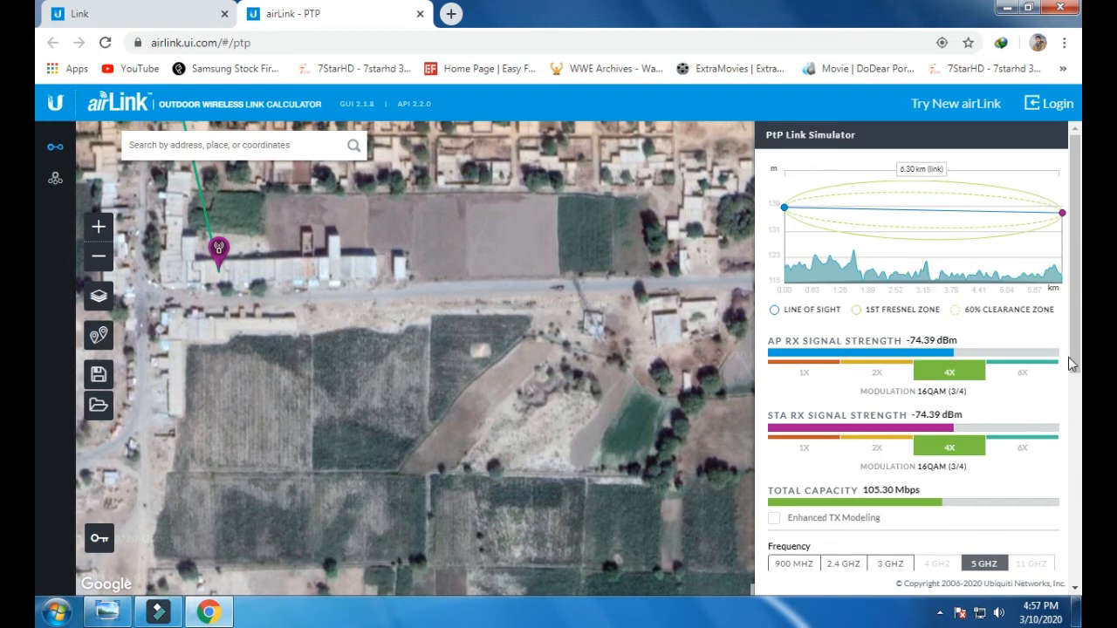
pyautogui.moveTo(1072, 365); pyautogui.dragTo(1075, 386)
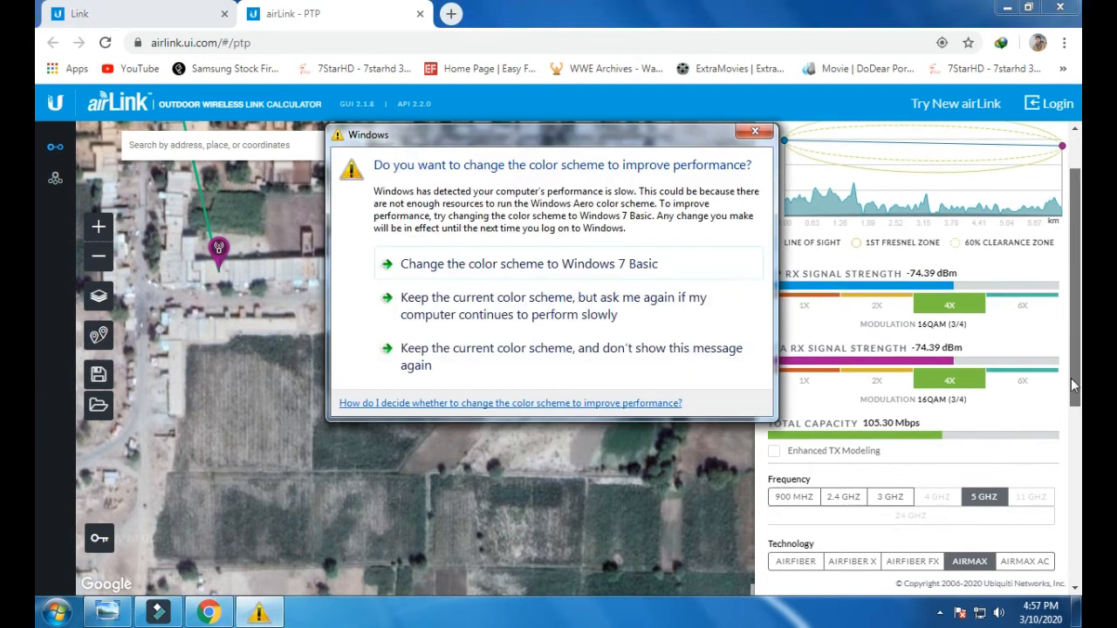
pyautogui.click(755, 132)
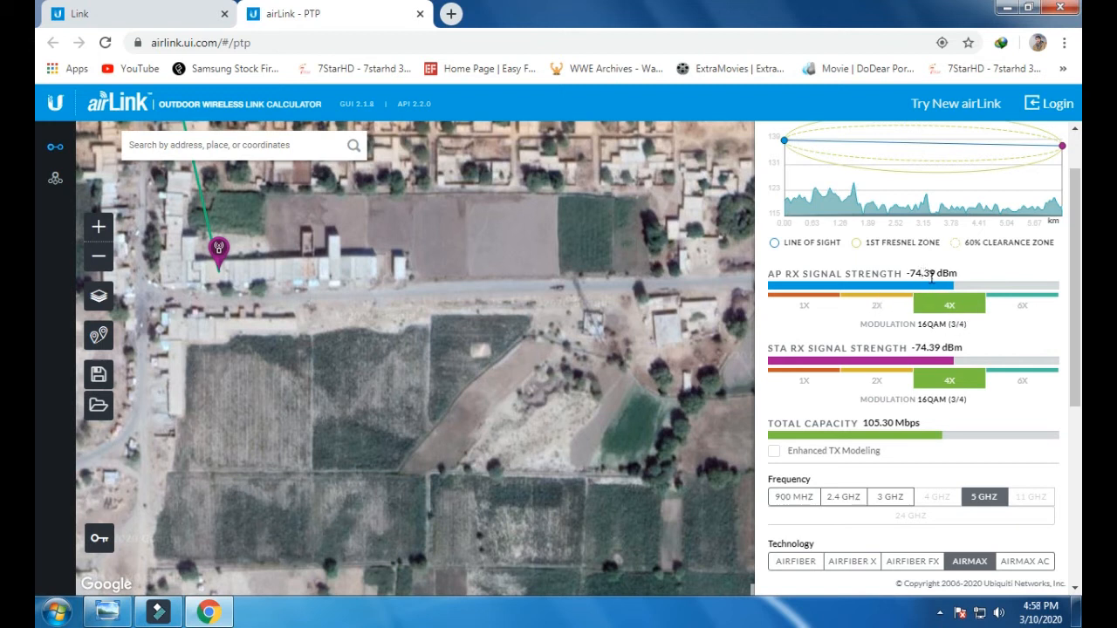
# Examine the access point's simulated receive signal strength and the link's total capacity against the device height and EIRP settings
pyautogui.moveTo(932, 276); pyautogui.dragTo(916, 276)
pyautogui.click(972, 280)
pyautogui.click(963, 277)
pyautogui.moveTo(964, 278); pyautogui.dragTo(909, 275)
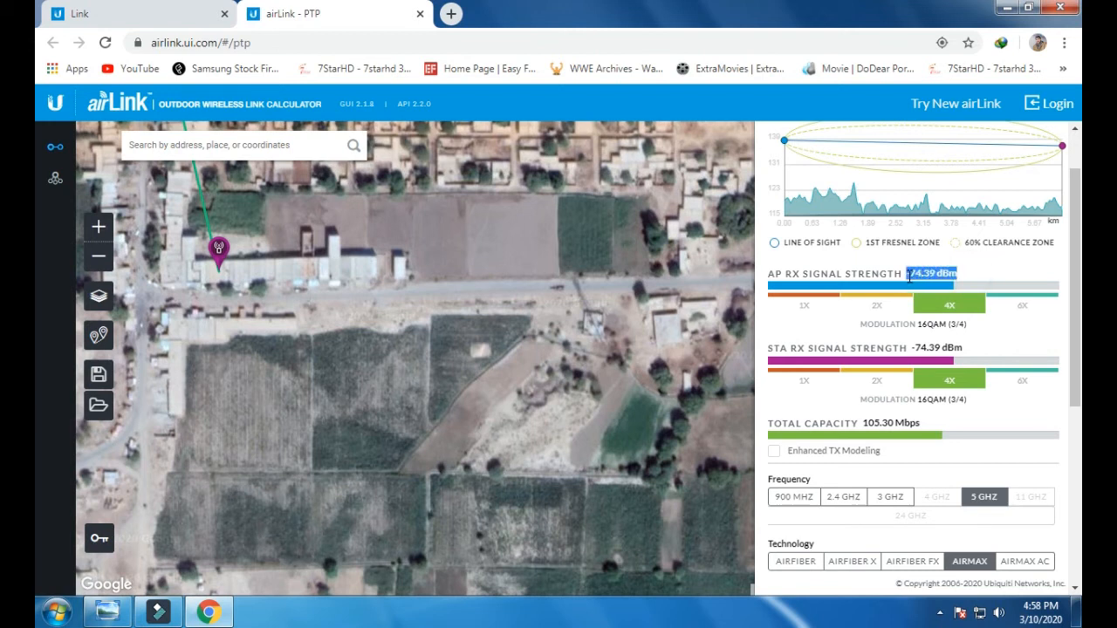
pyautogui.click(945, 280)
pyautogui.scroll(2, 944, 283)
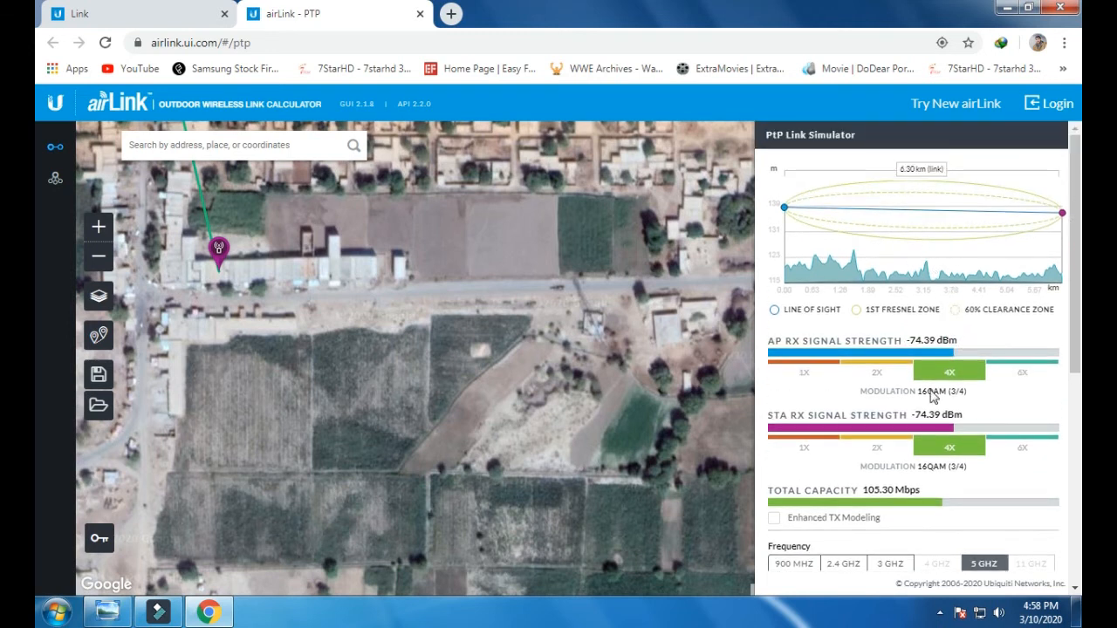
pyautogui.scroll(-1, 934, 398)
pyautogui.scroll(-1, 934, 397)
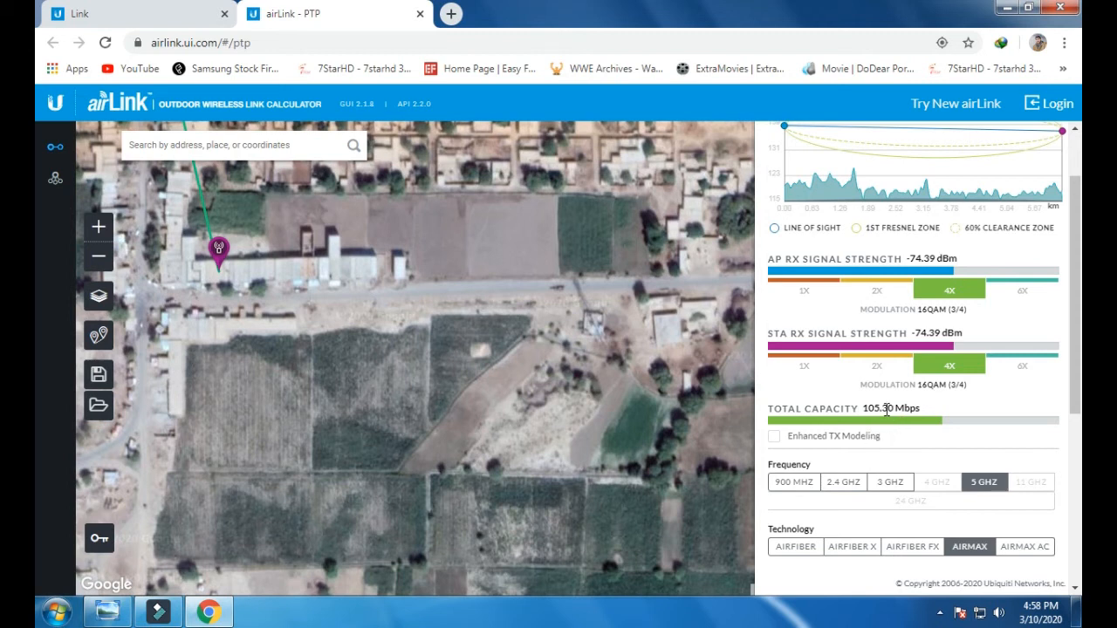
pyautogui.moveTo(897, 408); pyautogui.dragTo(865, 403)
pyautogui.click(923, 408)
pyautogui.scroll(-4, 907, 441)
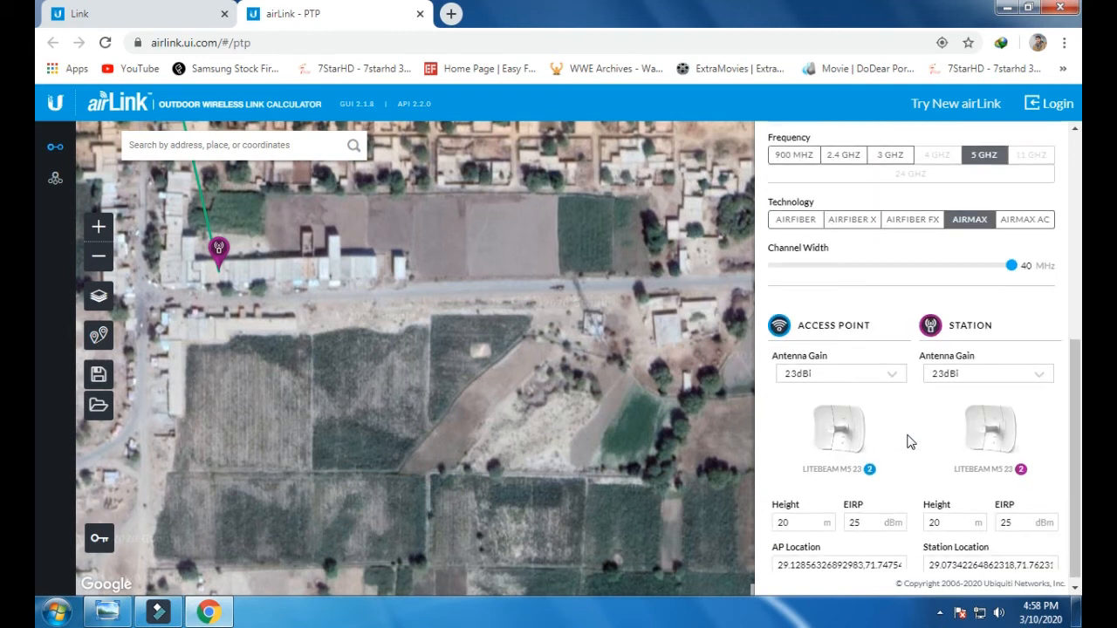
pyautogui.scroll(4, 907, 442)
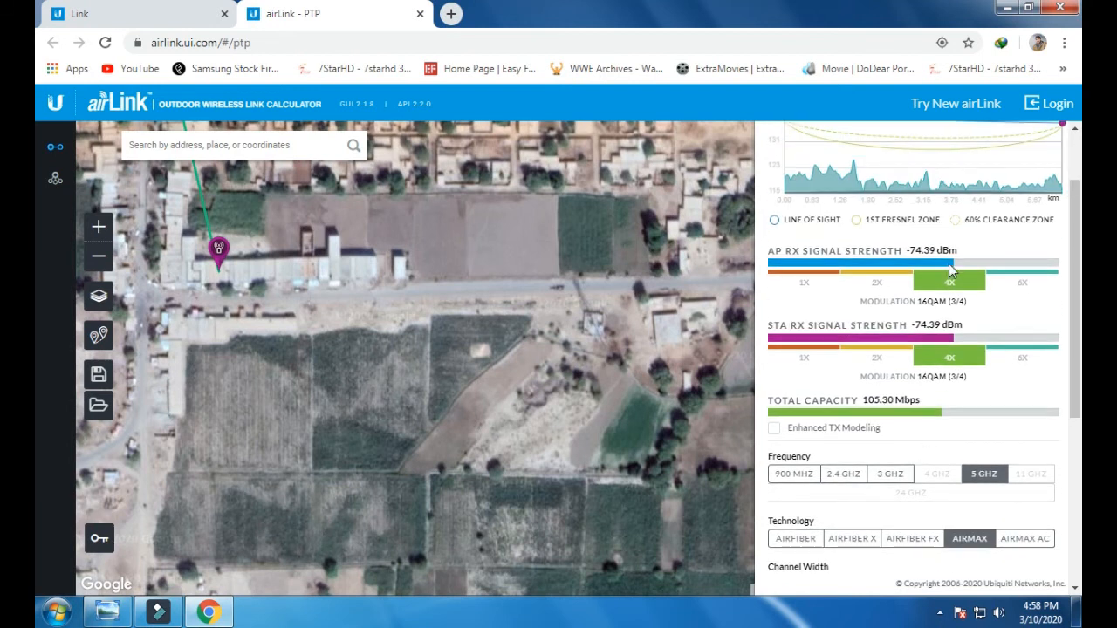
pyautogui.moveTo(958, 252); pyautogui.dragTo(931, 252)
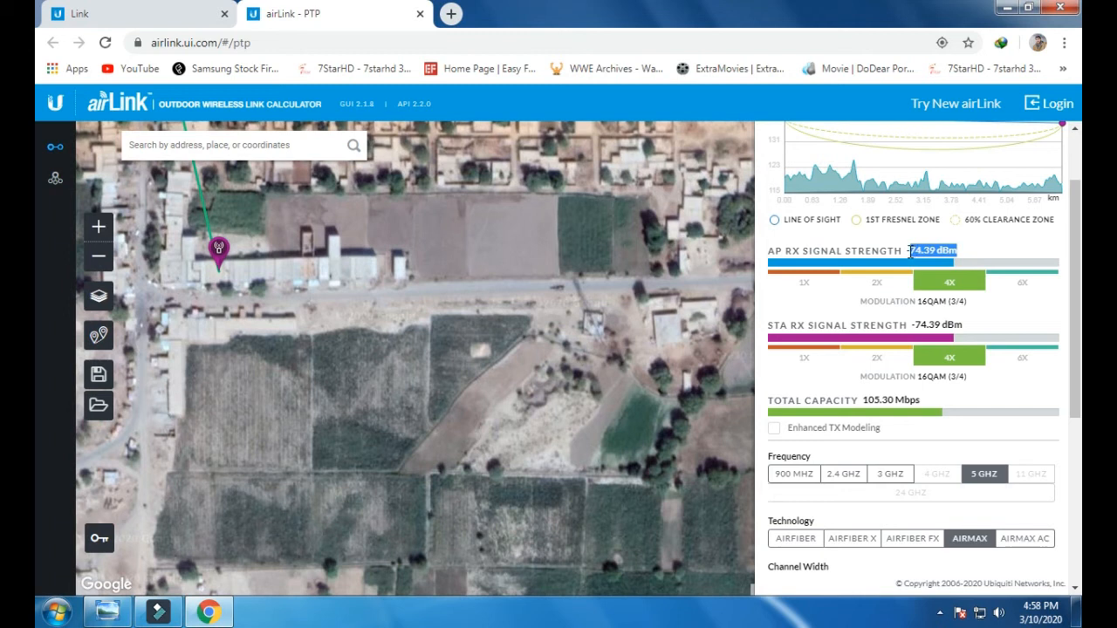
pyautogui.click(958, 251)
pyautogui.moveTo(964, 249); pyautogui.dragTo(911, 252)
pyautogui.click(966, 249)
# Open the real radio's airOS login page at 192.168.1.1 in a new browser tab
pyautogui.click(451, 14)
pyautogui.write('192')
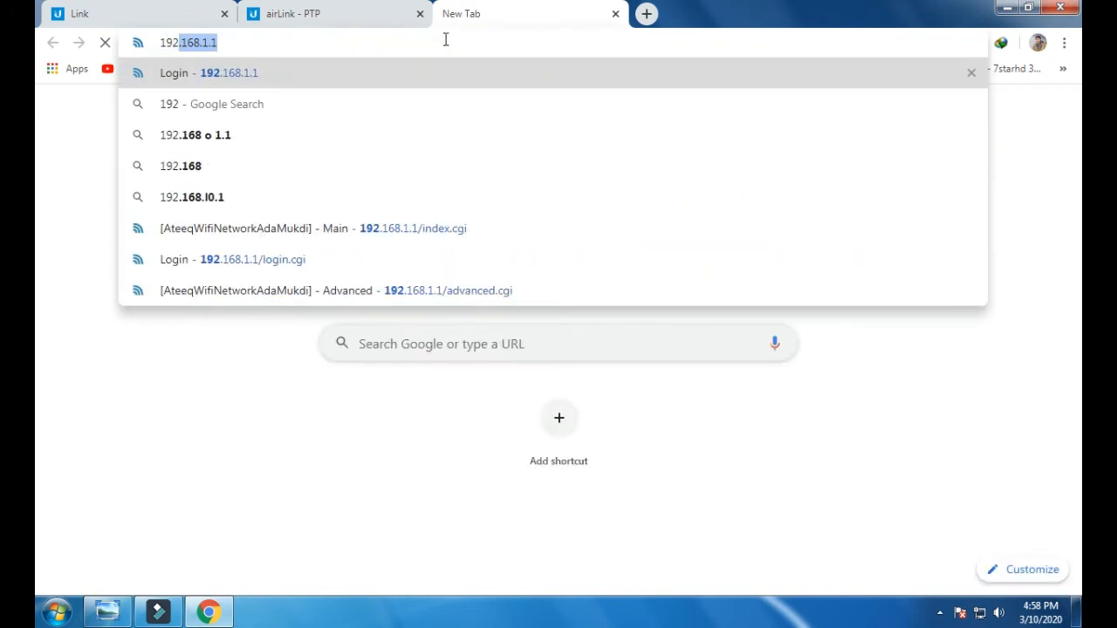
pyautogui.press('Return')
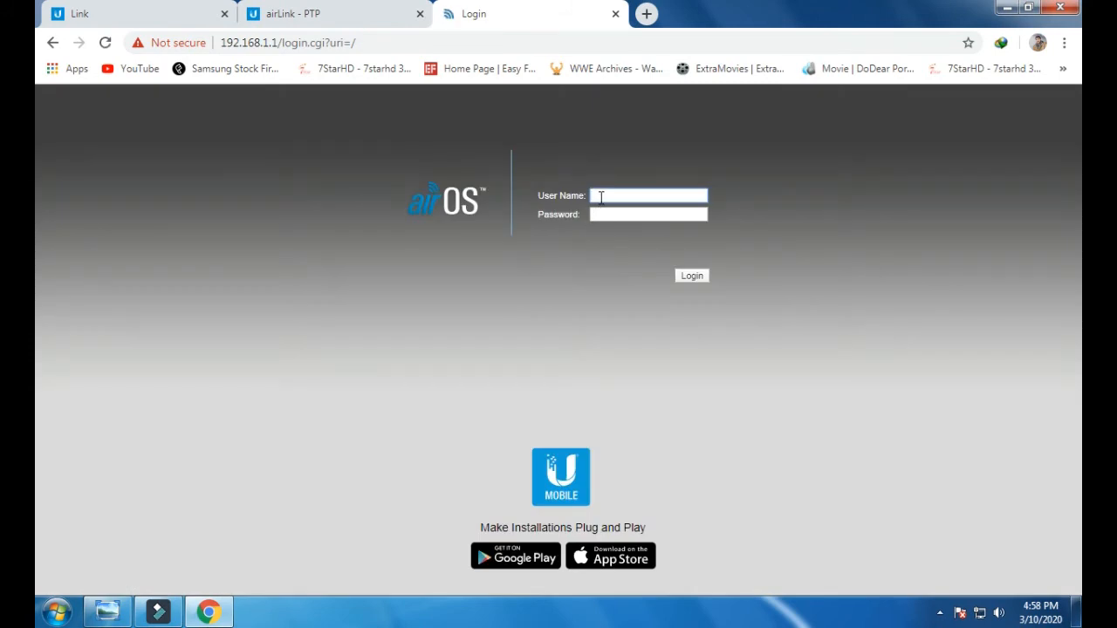
# Log in to airOS with the user name and the account password
pyautogui.click(601, 197)
pyautogui.click(610, 230)
pyautogui.click(612, 215)
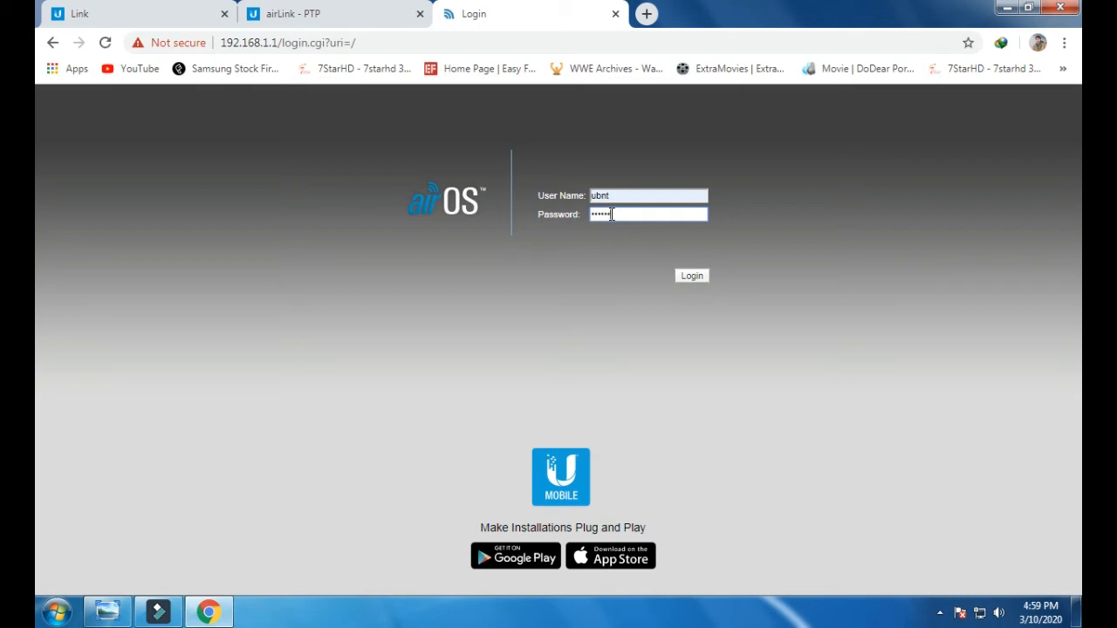
pyautogui.press('Return')
pyautogui.click(693, 277)
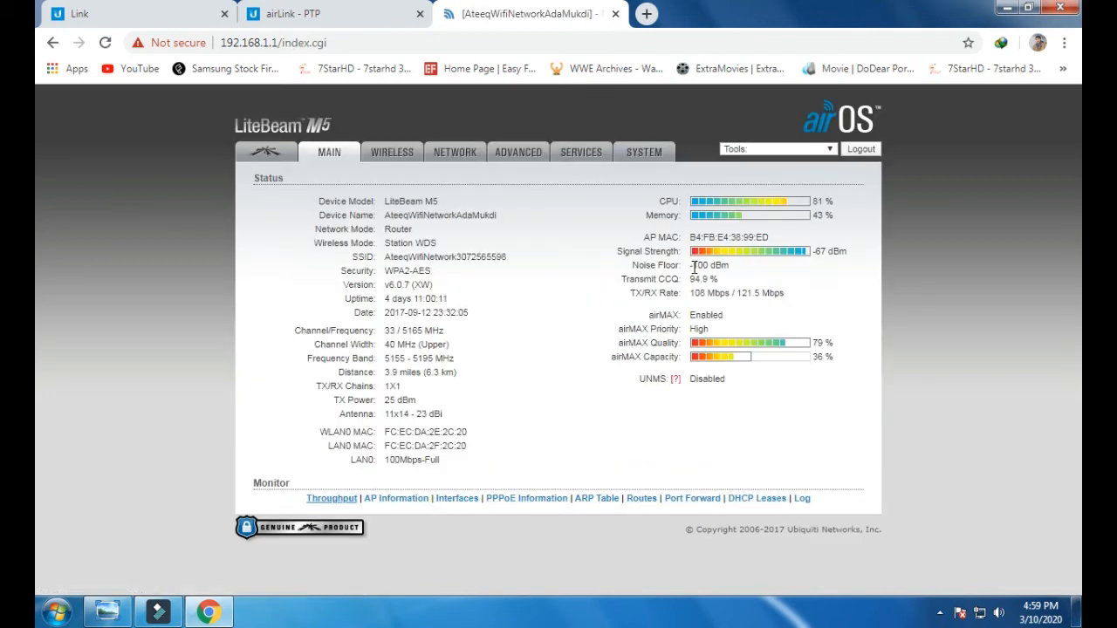
# Compare the airLink simulation's signal strength and link distance with the signal strength and distance on the LiteBeam M5 status page
pyautogui.click(297, 13)
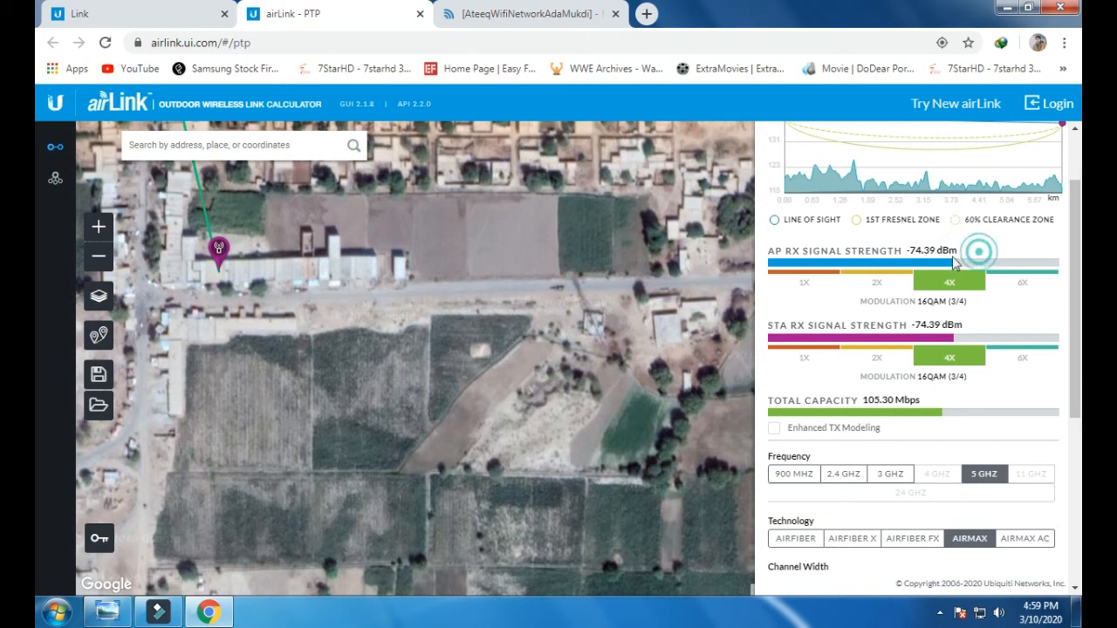
pyautogui.click(515, 12)
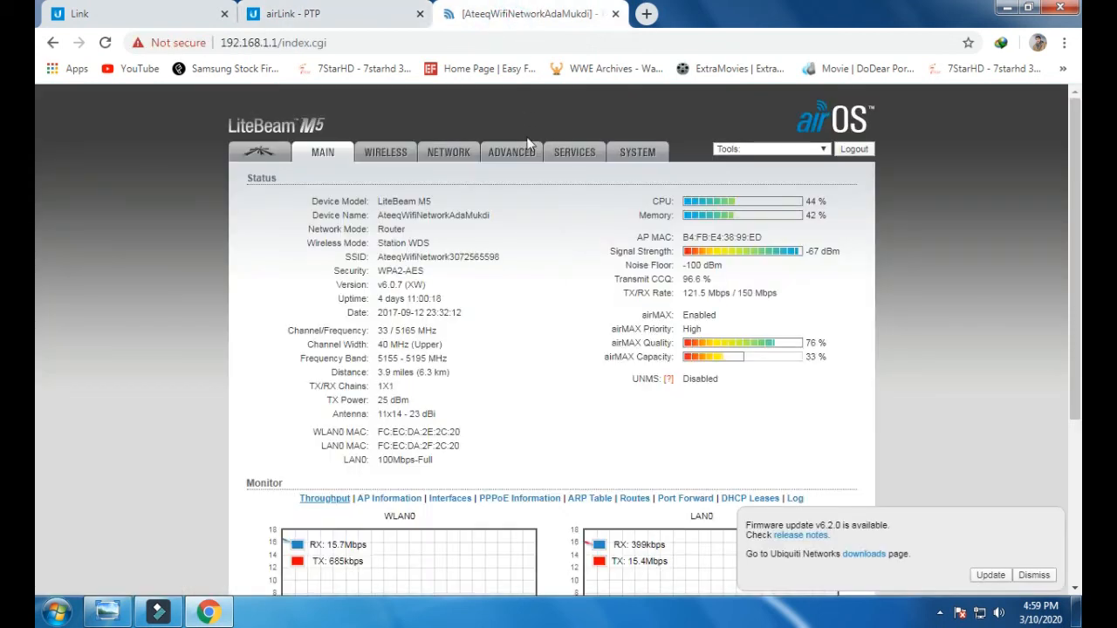
pyautogui.moveTo(450, 372); pyautogui.dragTo(426, 373)
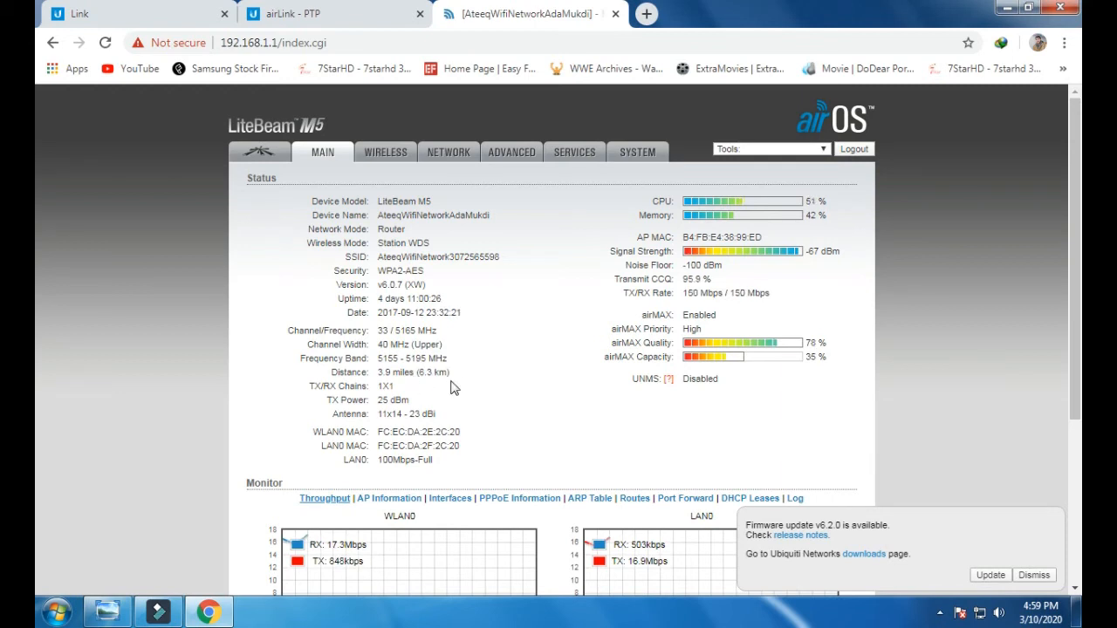
pyautogui.click(359, 14)
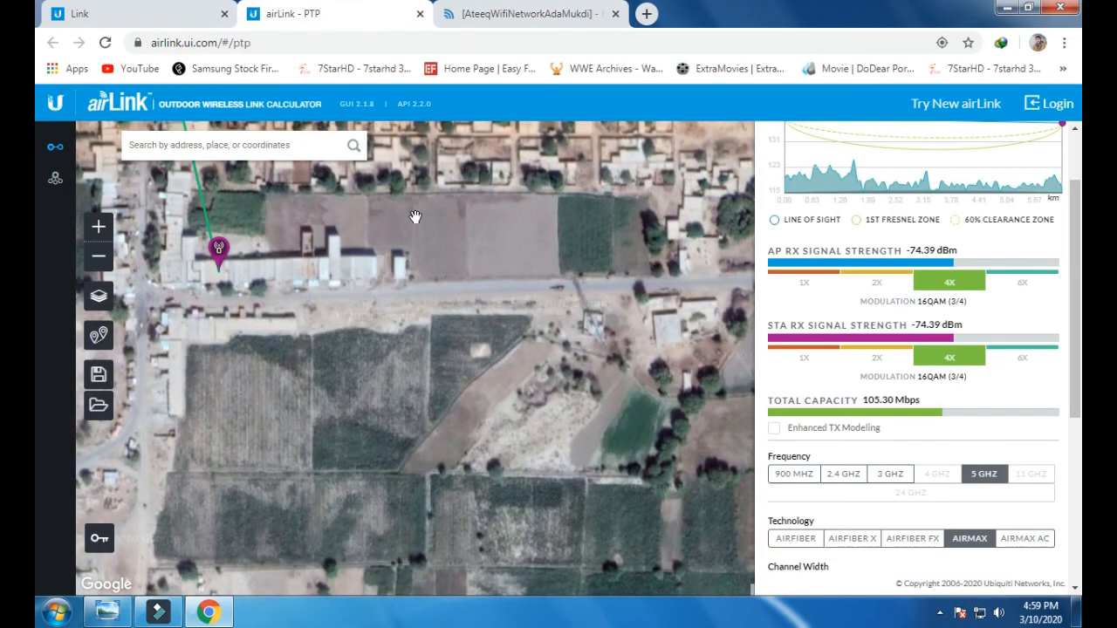
pyautogui.scroll(2, 904, 276)
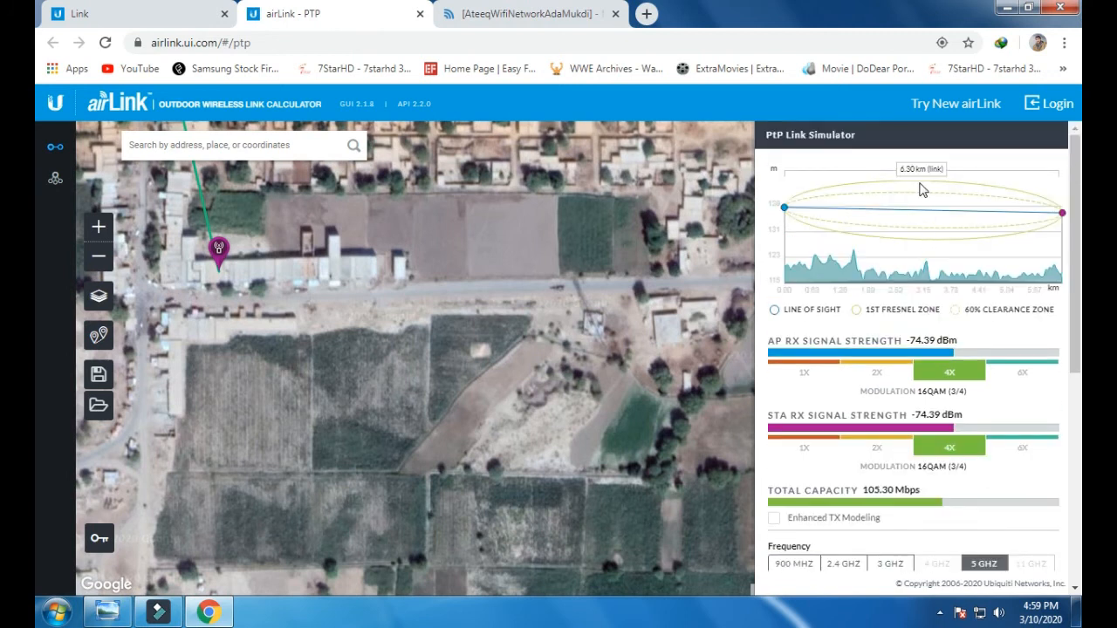
pyautogui.click(592, 13)
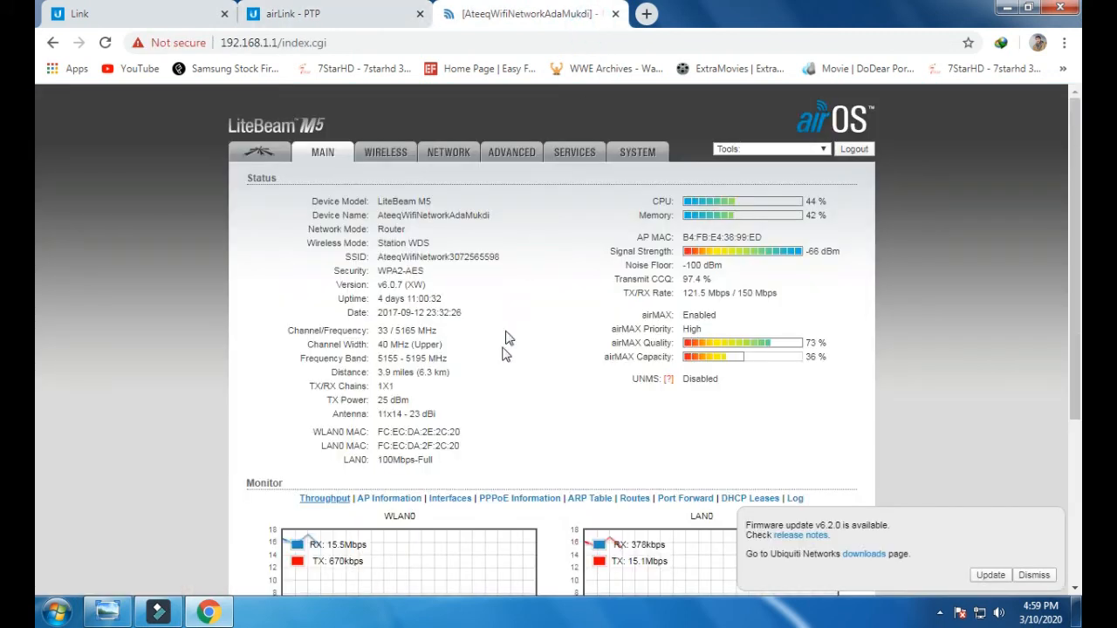
pyautogui.moveTo(456, 373); pyautogui.dragTo(419, 373)
pyautogui.click(468, 388)
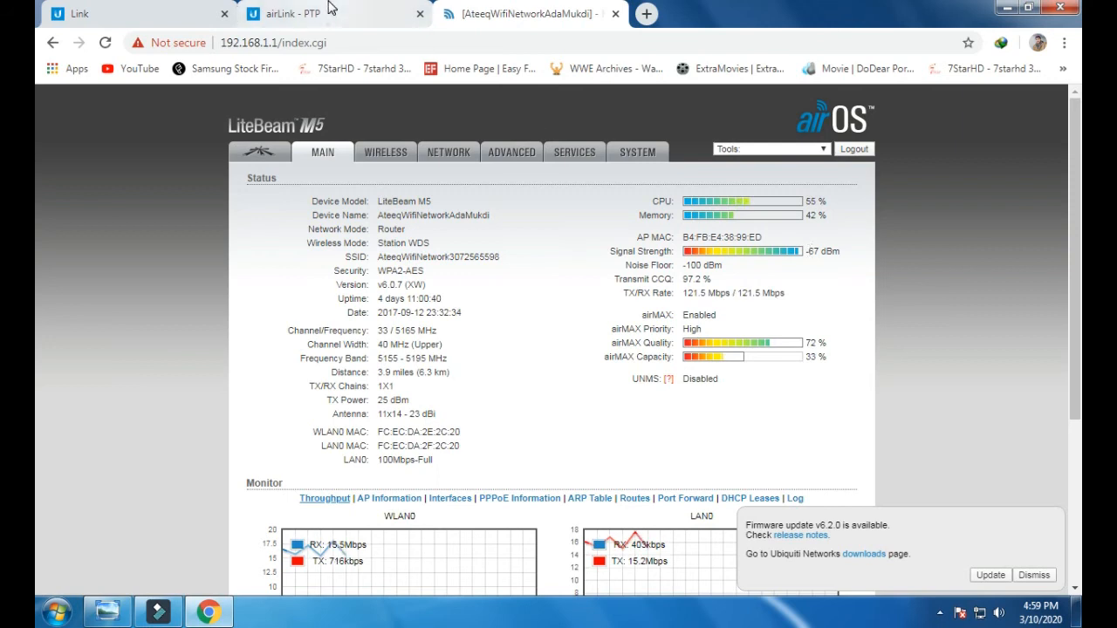
# Compare the airLink simulation's access point and station receive signal strengths with the signal strength on the LiteBeam M5 status page
pyautogui.click(367, 13)
pyautogui.scroll(-4, 553, 313)
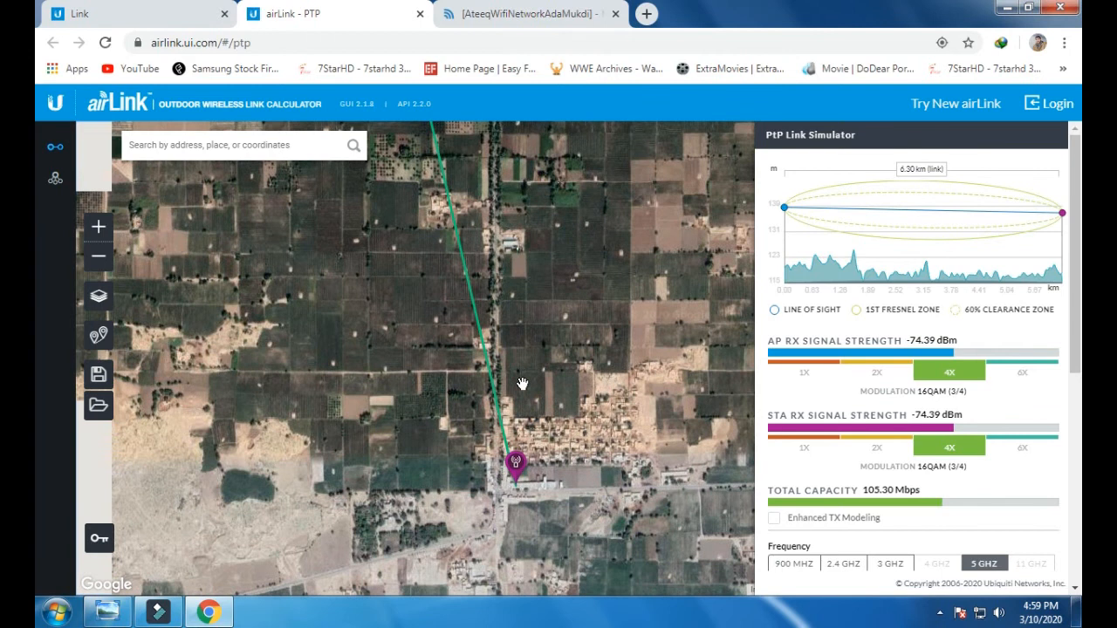
pyautogui.scroll(-2, 522, 384)
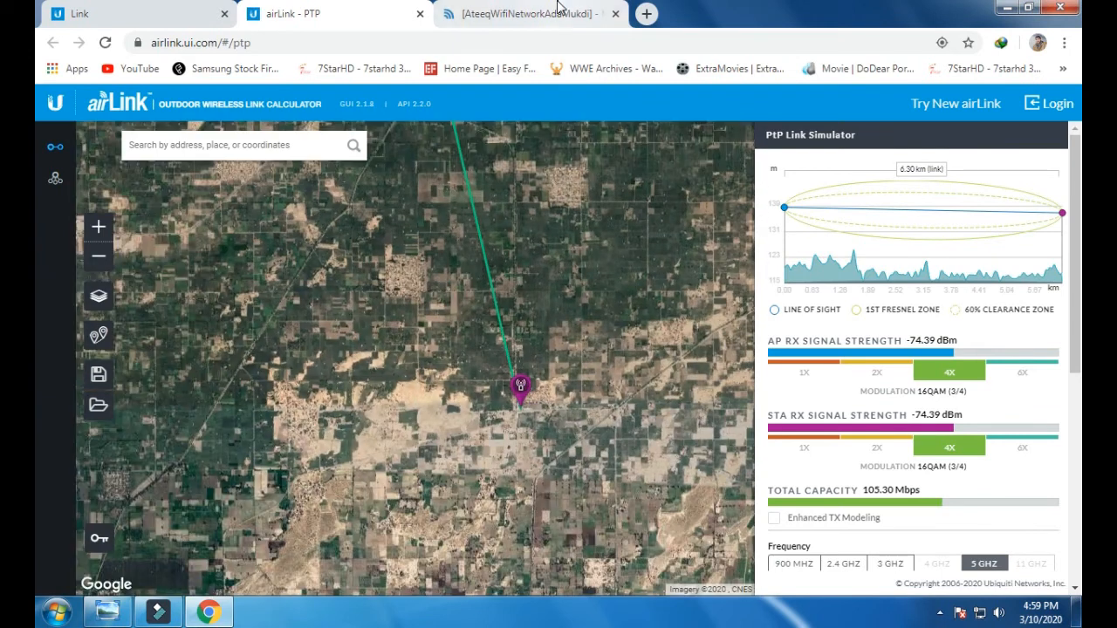
pyautogui.click(541, 14)
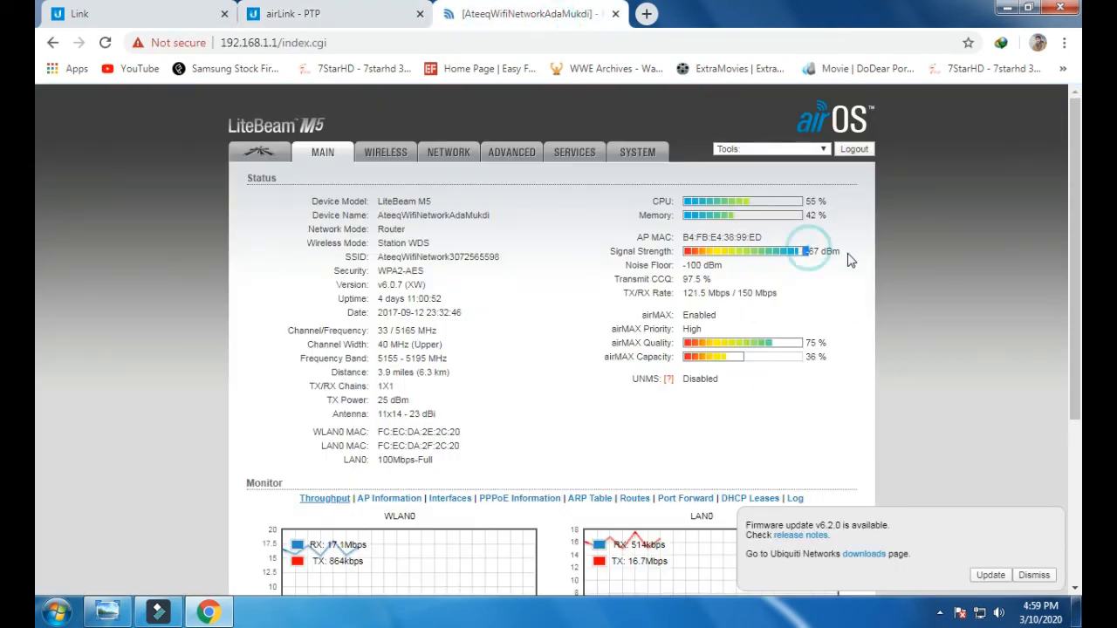
pyautogui.click(844, 275)
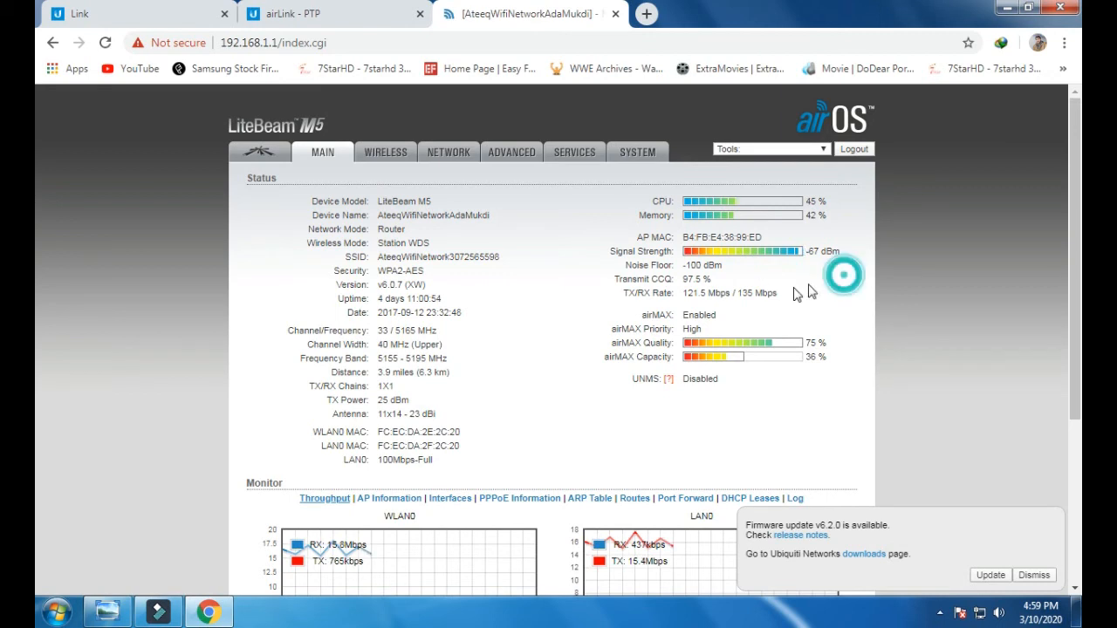
pyautogui.click(366, 18)
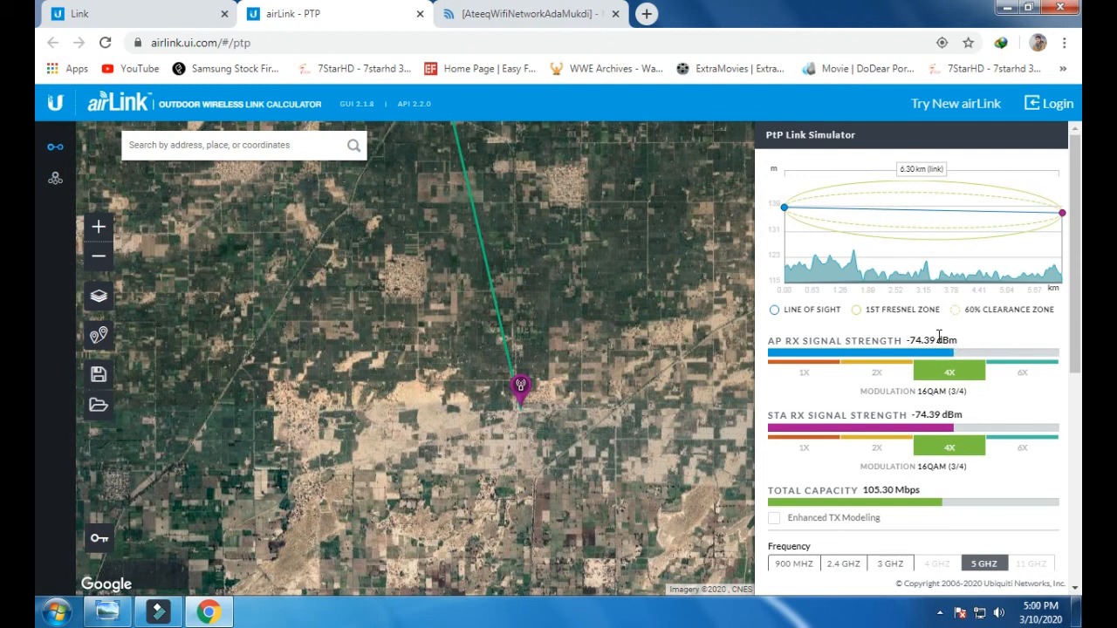
pyautogui.click(530, 10)
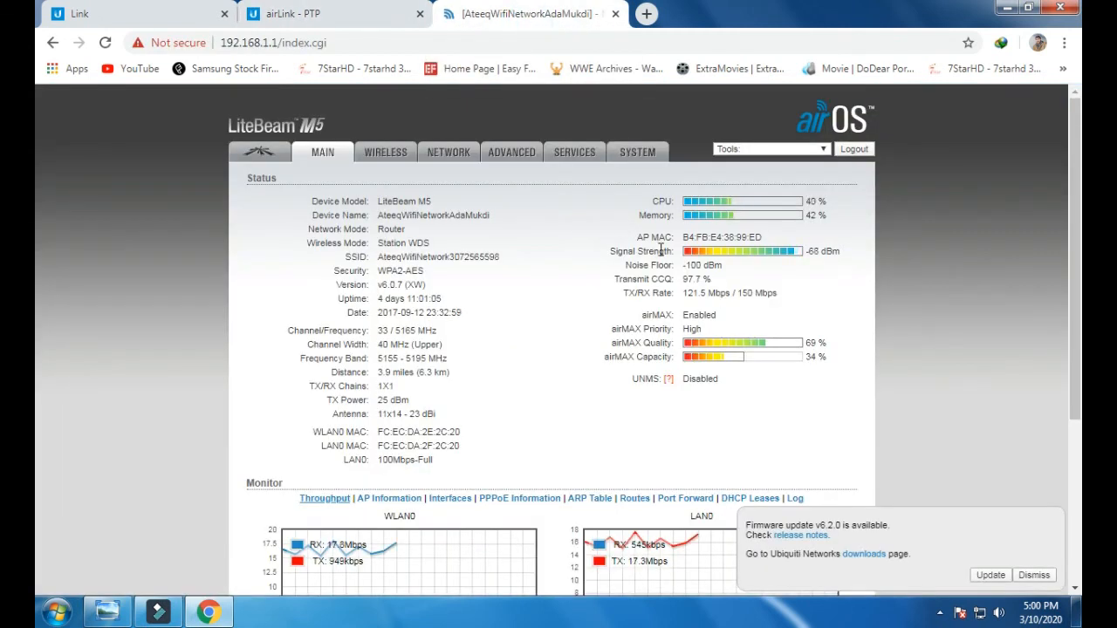
pyautogui.moveTo(809, 252); pyautogui.dragTo(841, 251)
pyautogui.click(842, 266)
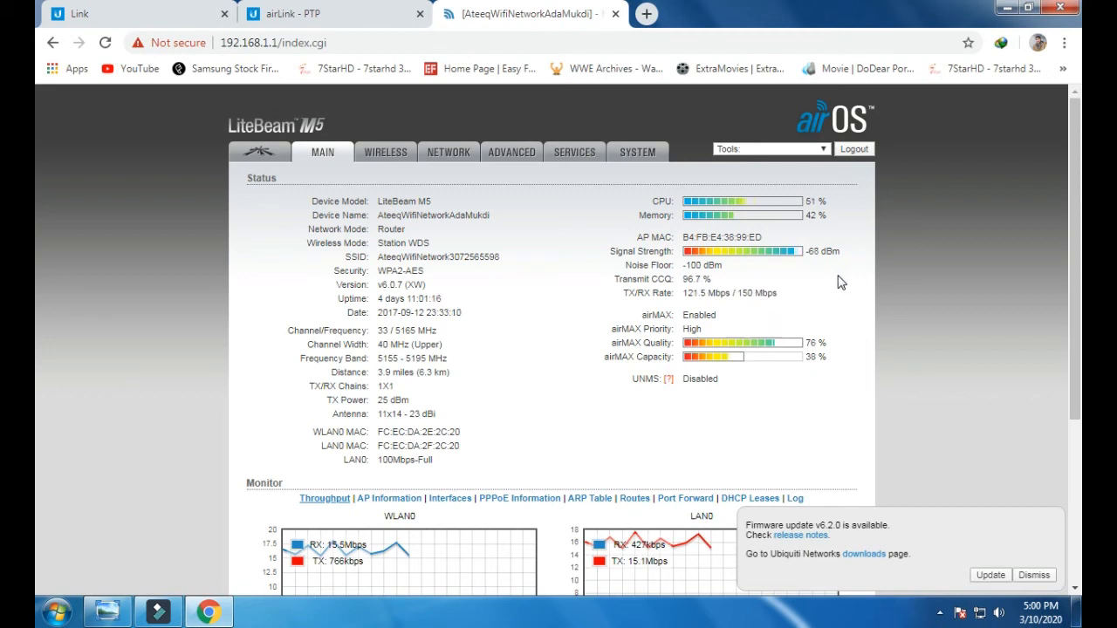
# Examine the real radio's TX/RX rate on the LiteBeam M5 status page
pyautogui.moveTo(777, 297); pyautogui.dragTo(683, 295)
pyautogui.click(786, 299)
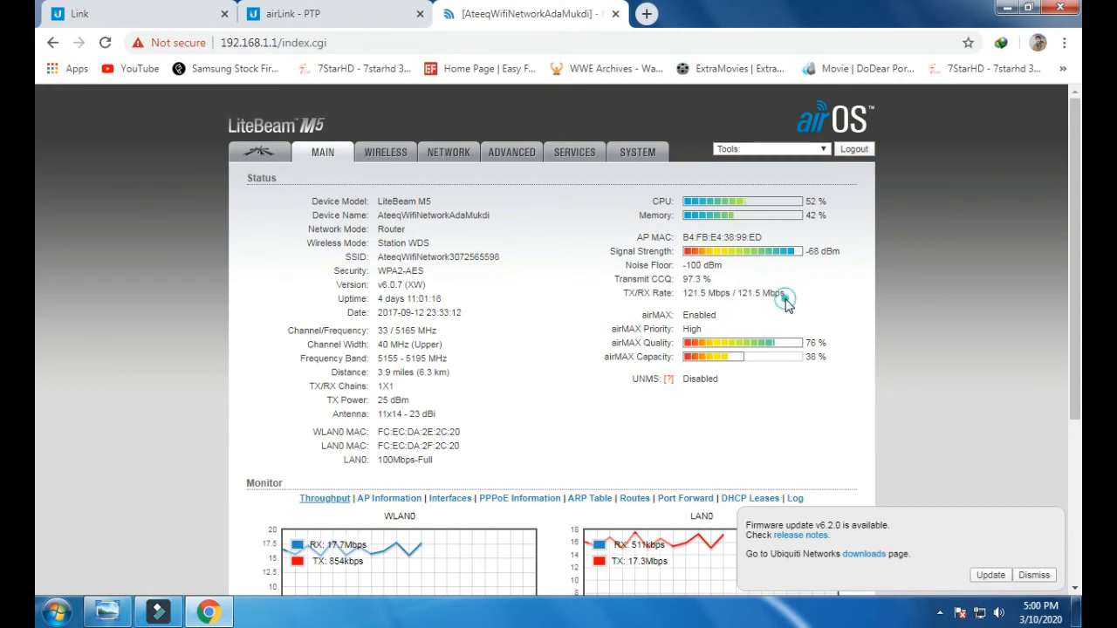
pyautogui.click(806, 149)
pyautogui.click(807, 148)
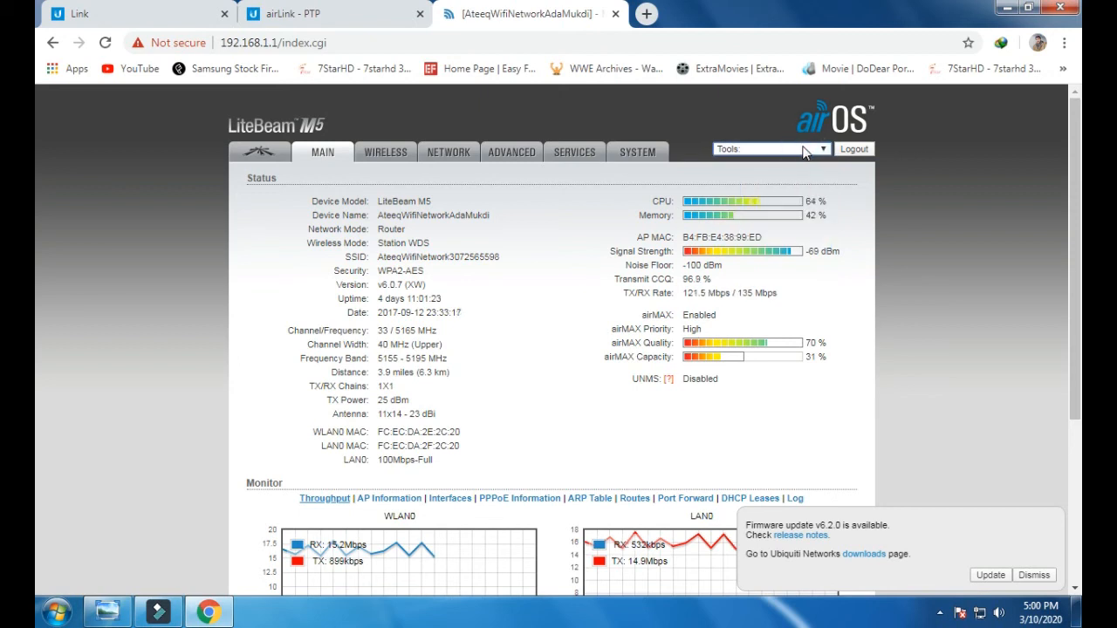
# Return to the airLink simulation and review the link on the map and its frequency, technology and channel width settings
pyautogui.click(350, 14)
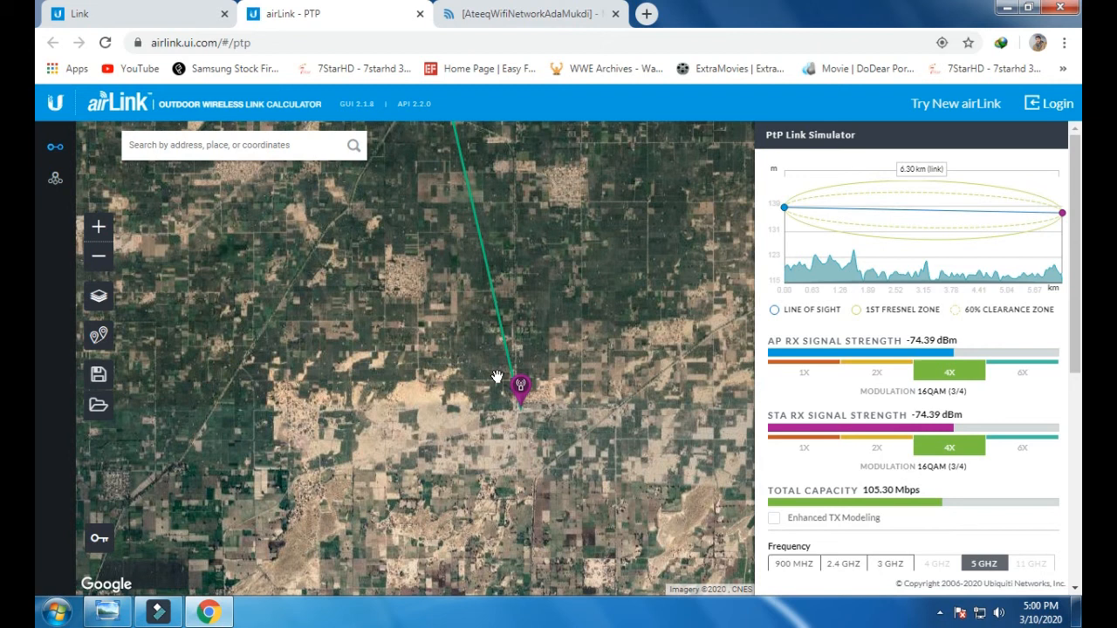
pyautogui.scroll(-3, 501, 384)
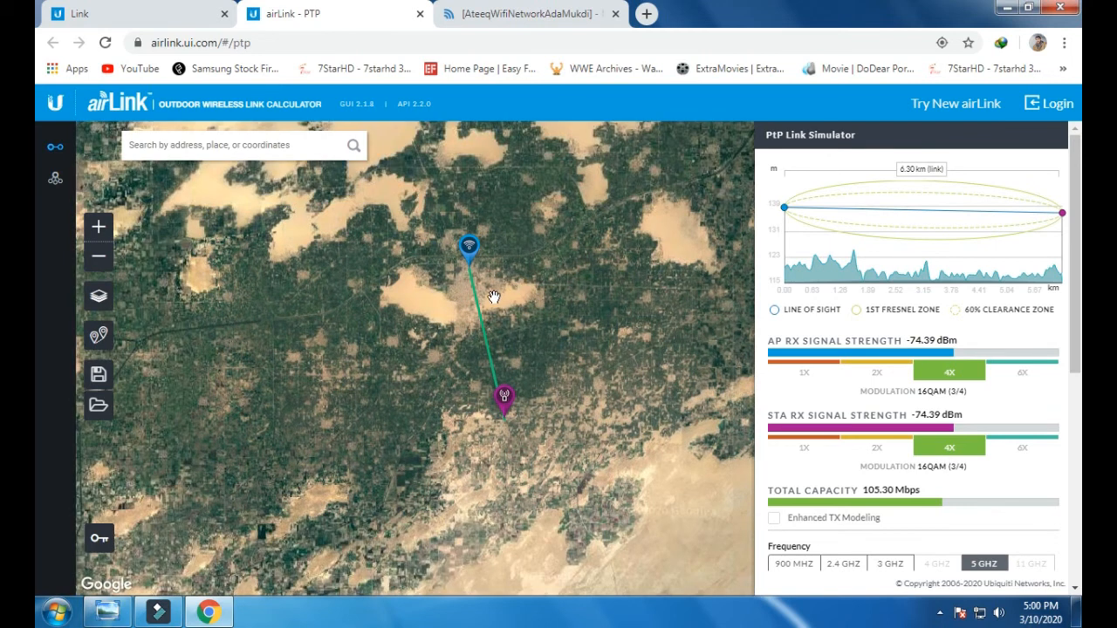
pyautogui.scroll(2, 494, 296)
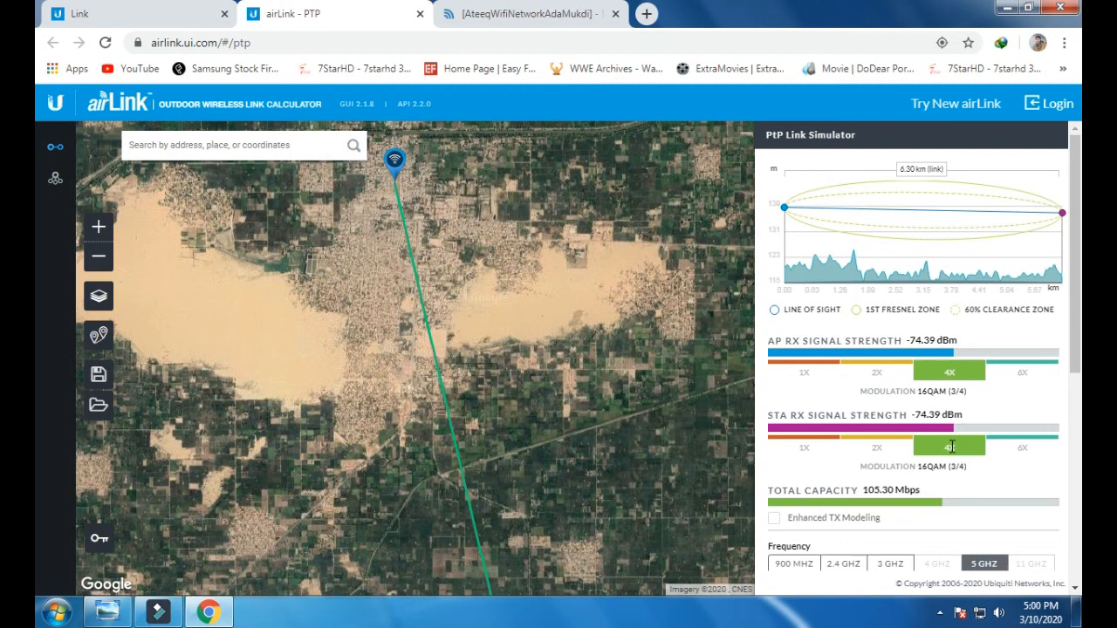
pyautogui.scroll(-2, 952, 448)
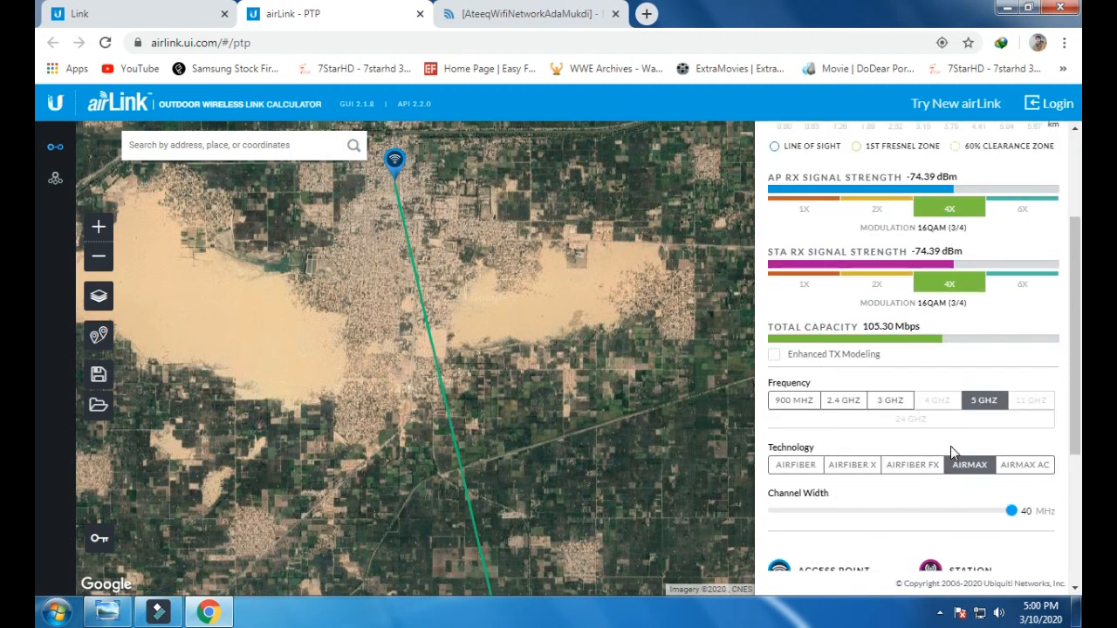
pyautogui.scroll(-2, 960, 481)
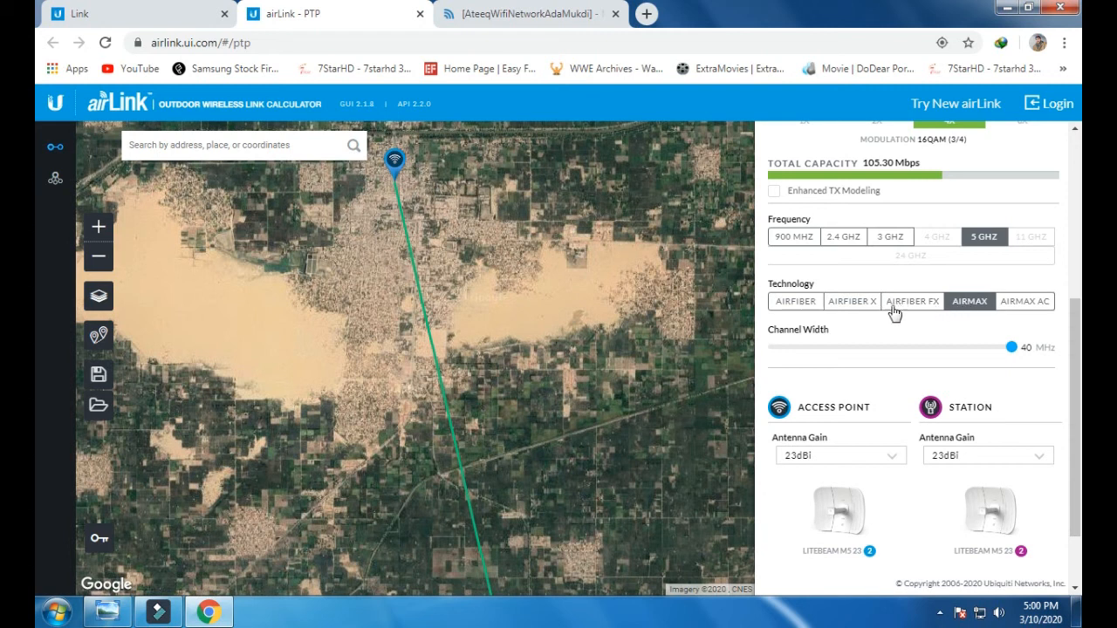
# Browse the antenna gain options offered for the access point in the airLink simulator
pyautogui.click(830, 456)
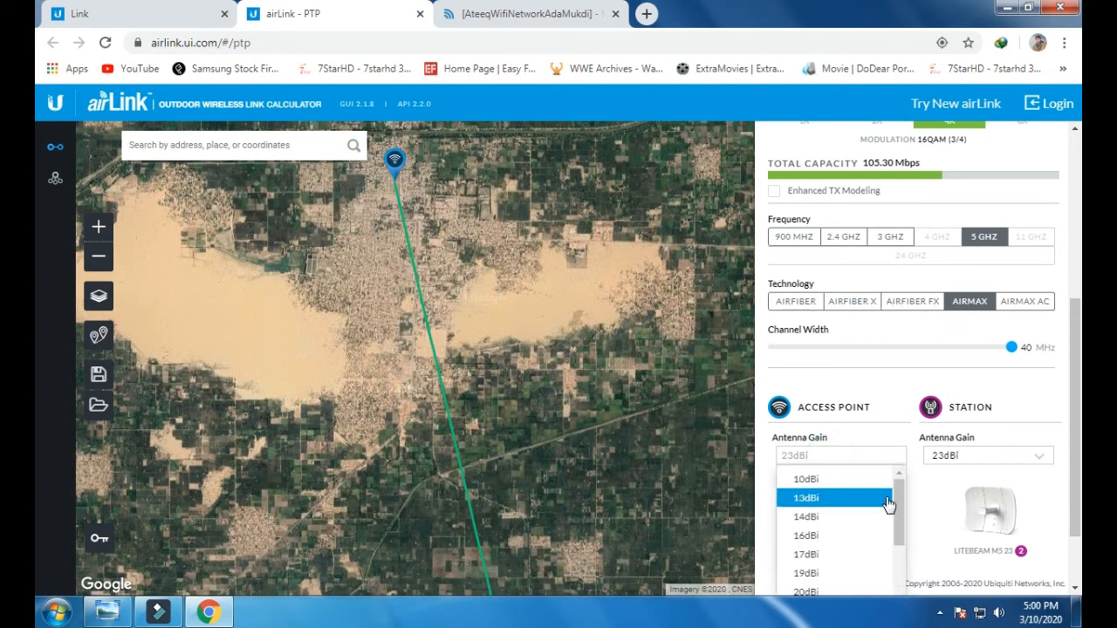
pyautogui.moveTo(898, 498); pyautogui.dragTo(892, 600)
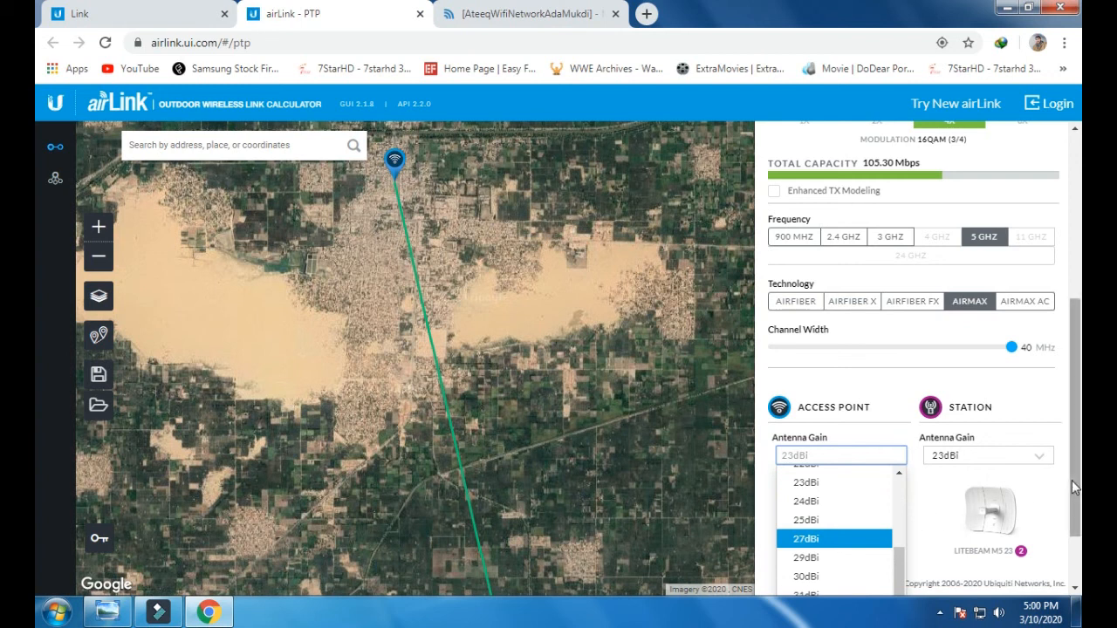
pyautogui.scroll(-1, 1072, 480)
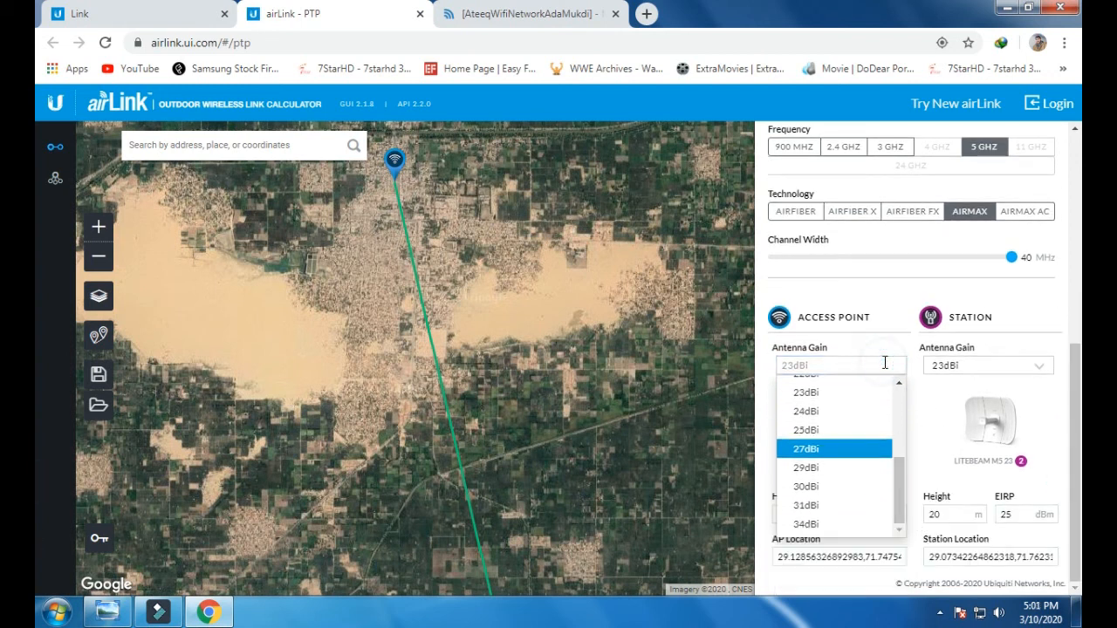
pyautogui.click(889, 277)
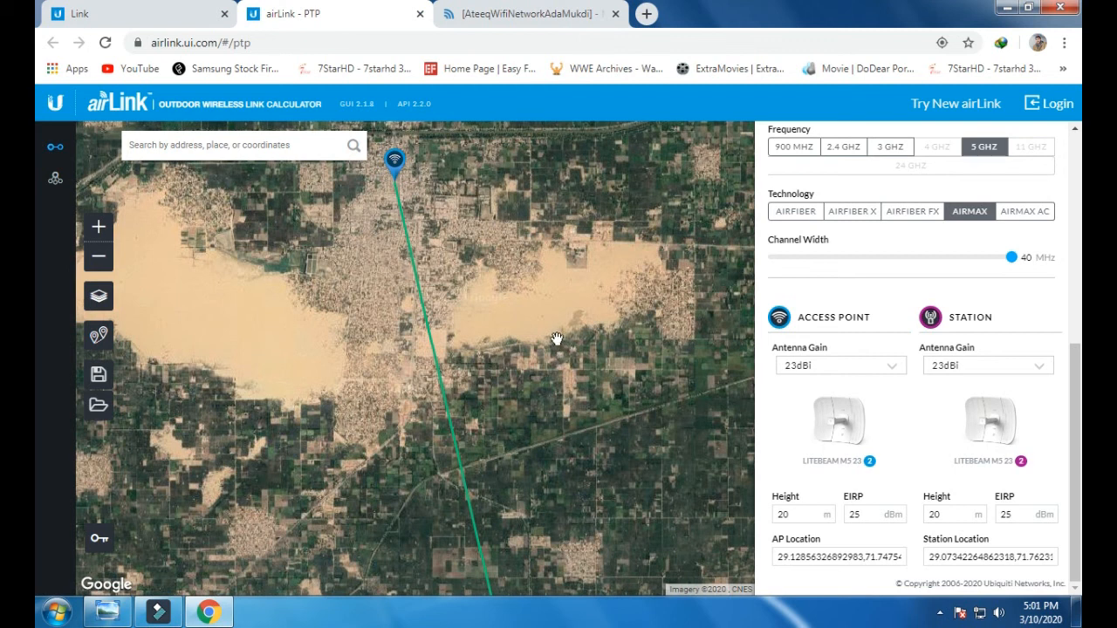
# Inspect the whole link path on the satellite map and look through the available map layers and types
pyautogui.scroll(-1, 557, 336)
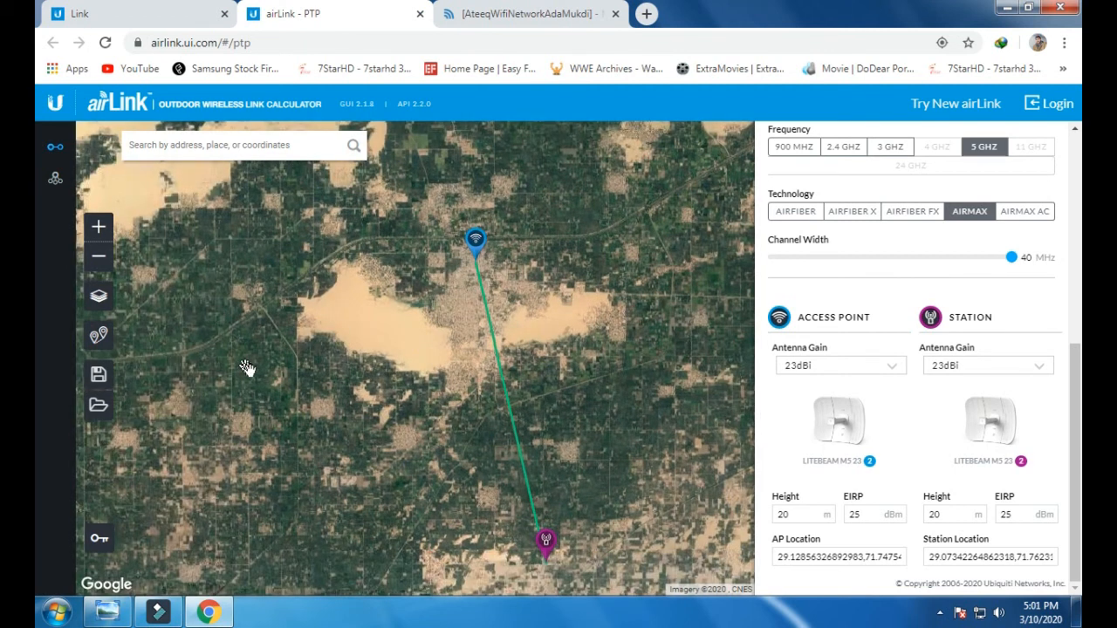
pyautogui.moveTo(287, 350); pyautogui.dragTo(261, 322)
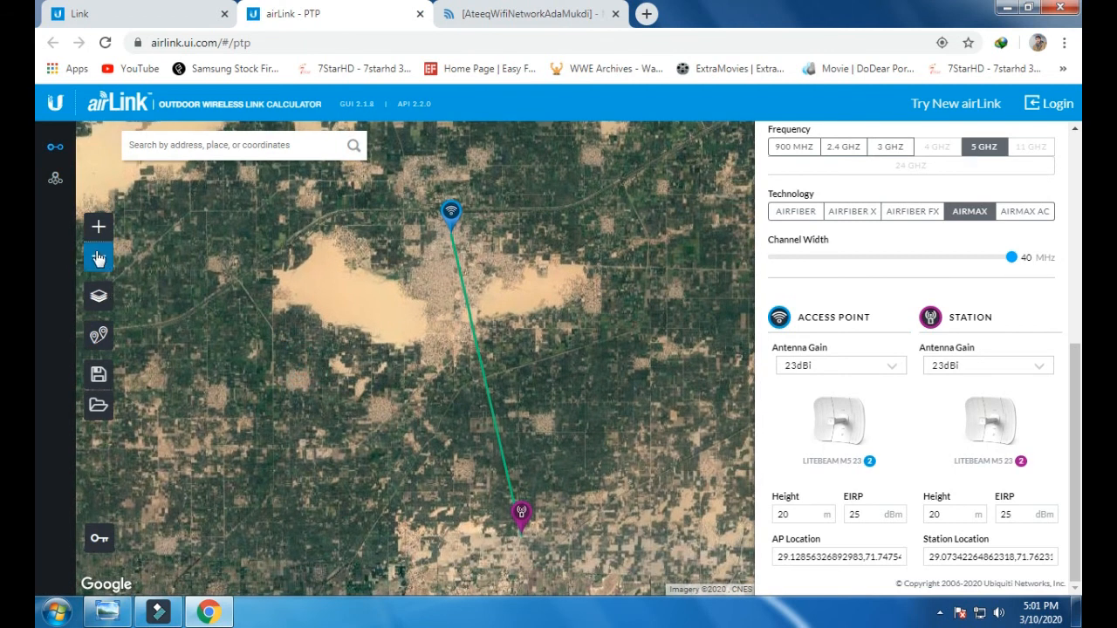
pyautogui.click(97, 305)
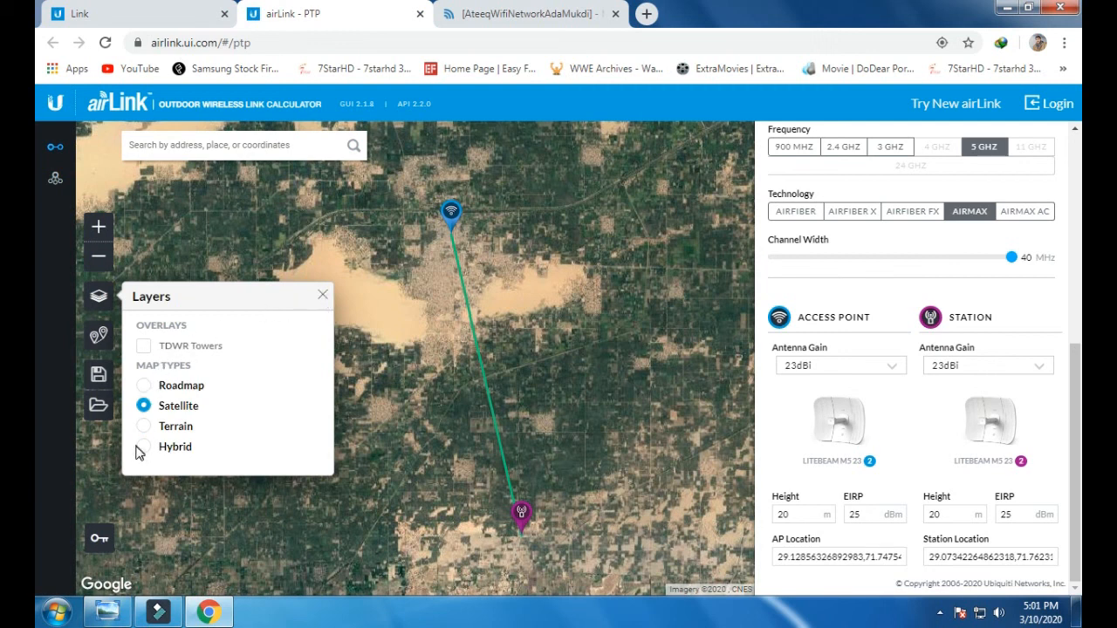
pyautogui.click(324, 299)
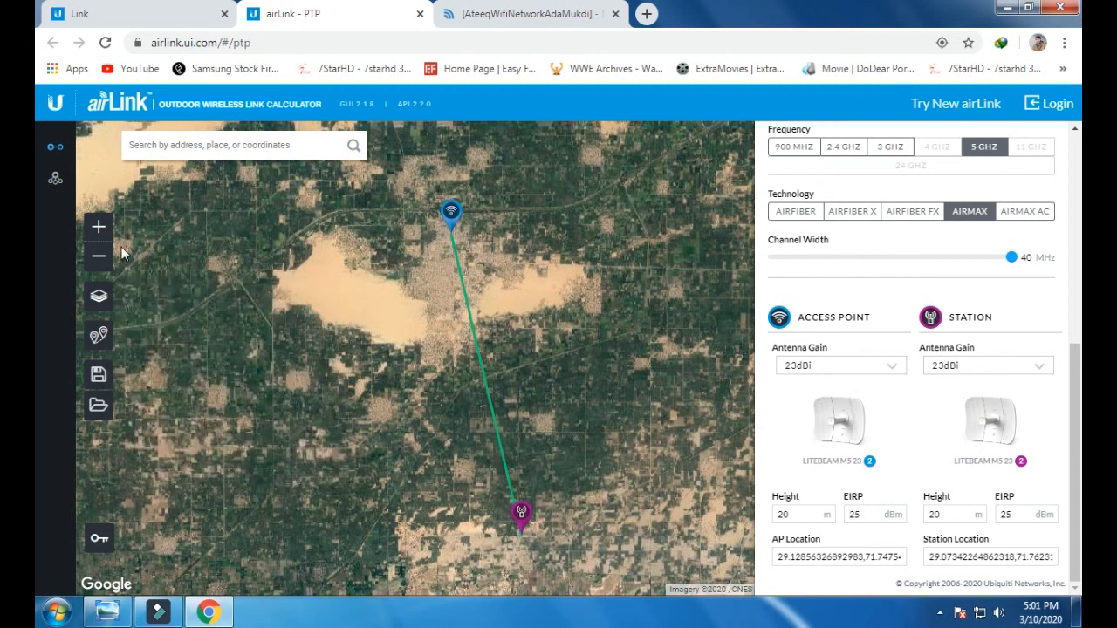
pyautogui.moveTo(567, 462); pyautogui.dragTo(480, 320)
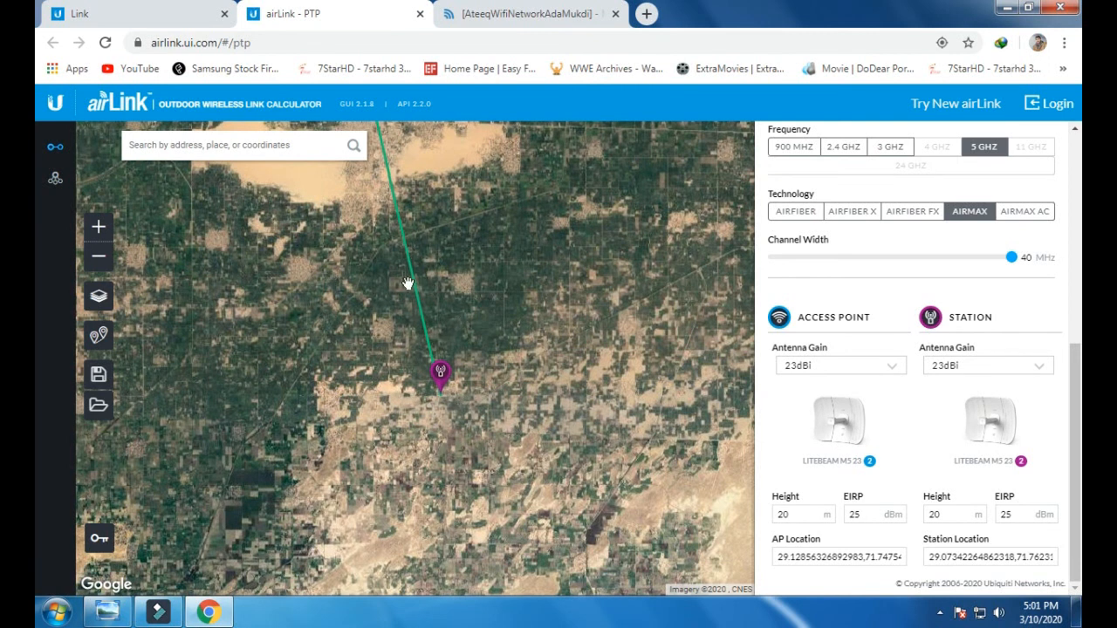
# Open a new blank browser tab alongside the airOS page
pyautogui.click(583, 25)
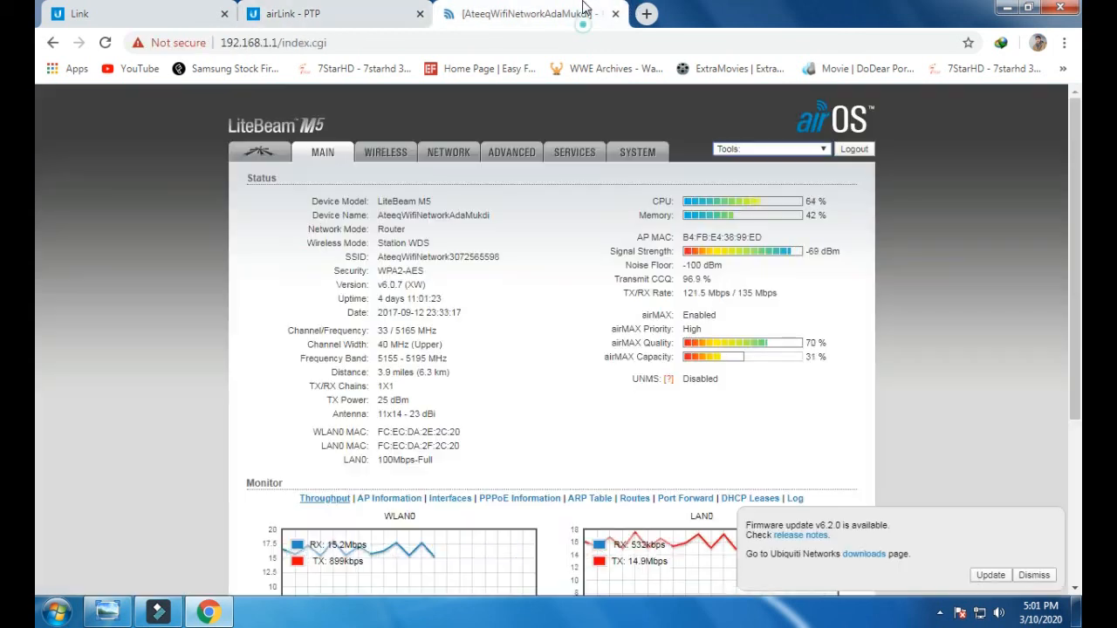
pyautogui.click(646, 13)
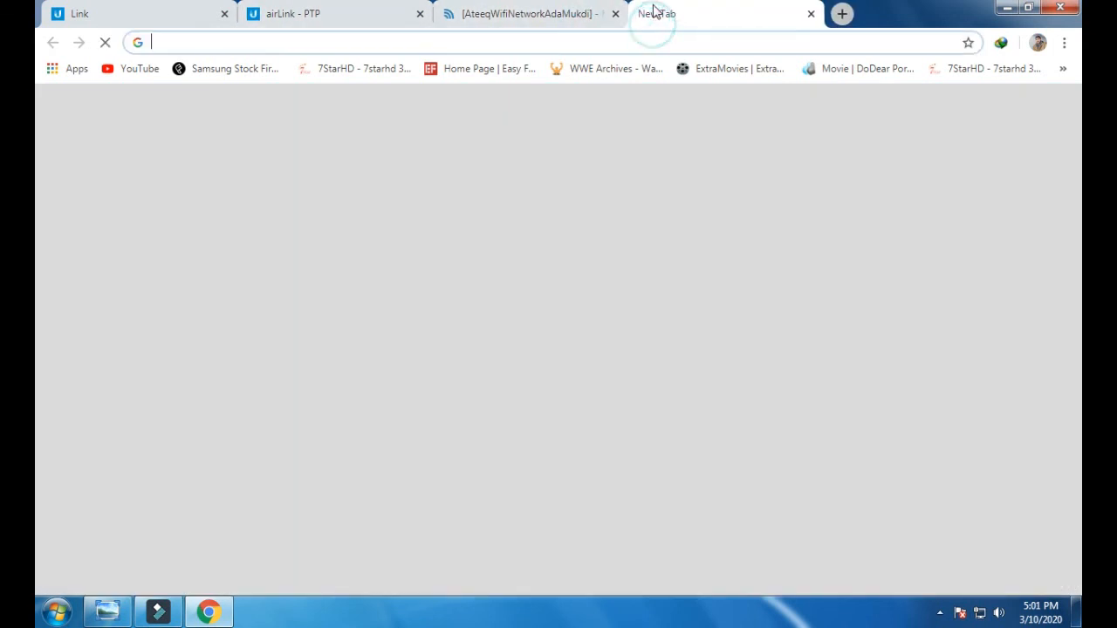
# Compare the simulated signal strength and total capacity with the real radio's status values and throughput graphs
pyautogui.click(357, 8)
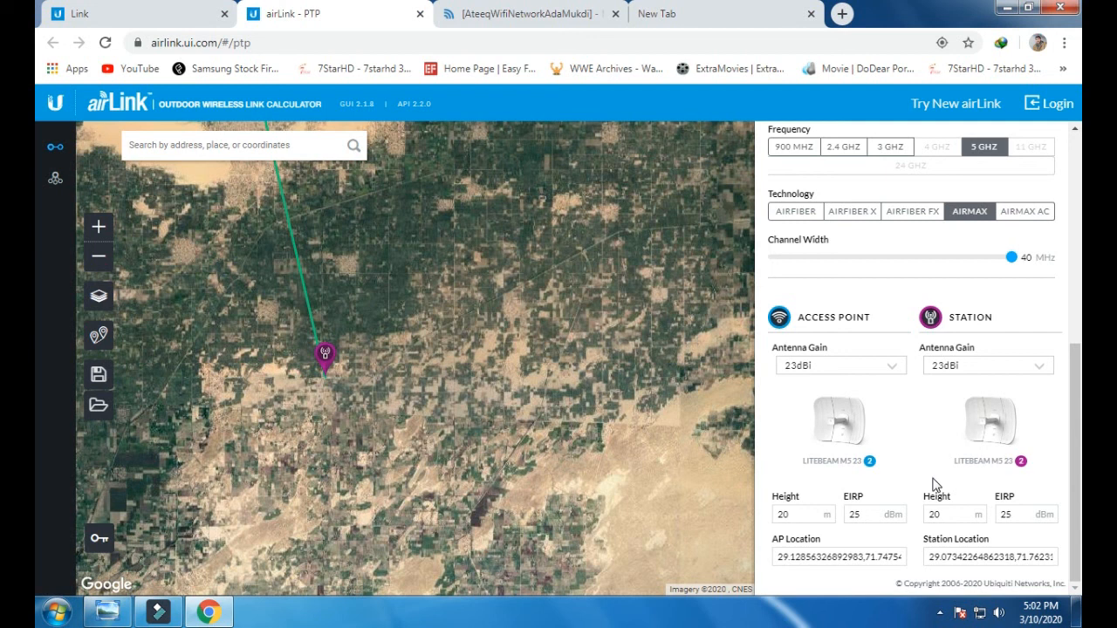
pyautogui.moveTo(1077, 447); pyautogui.dragTo(1076, 246)
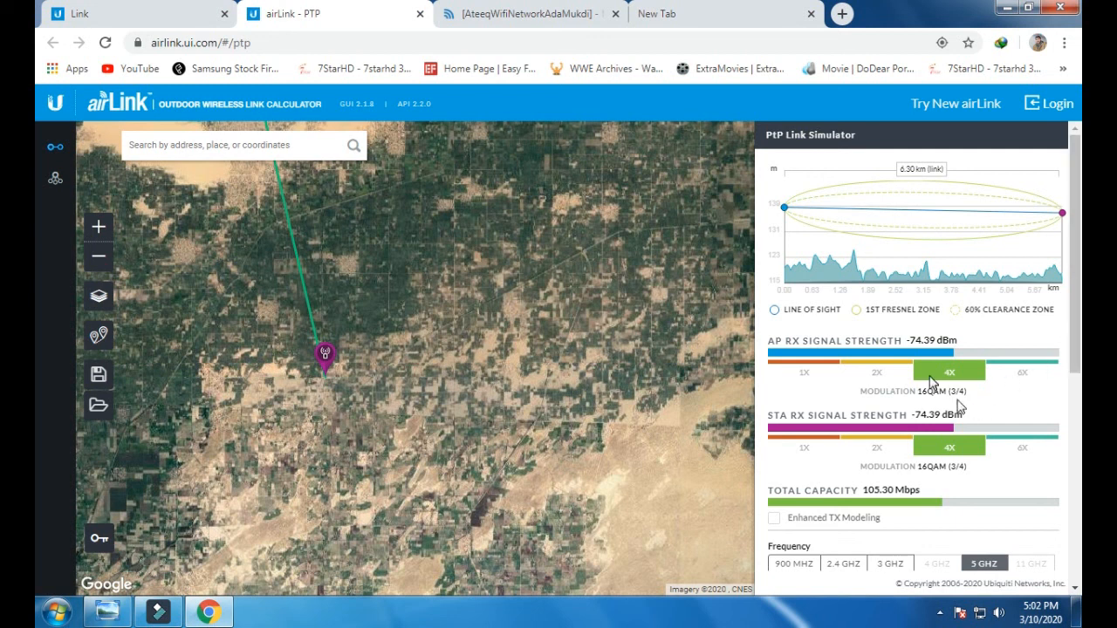
pyautogui.click(527, 10)
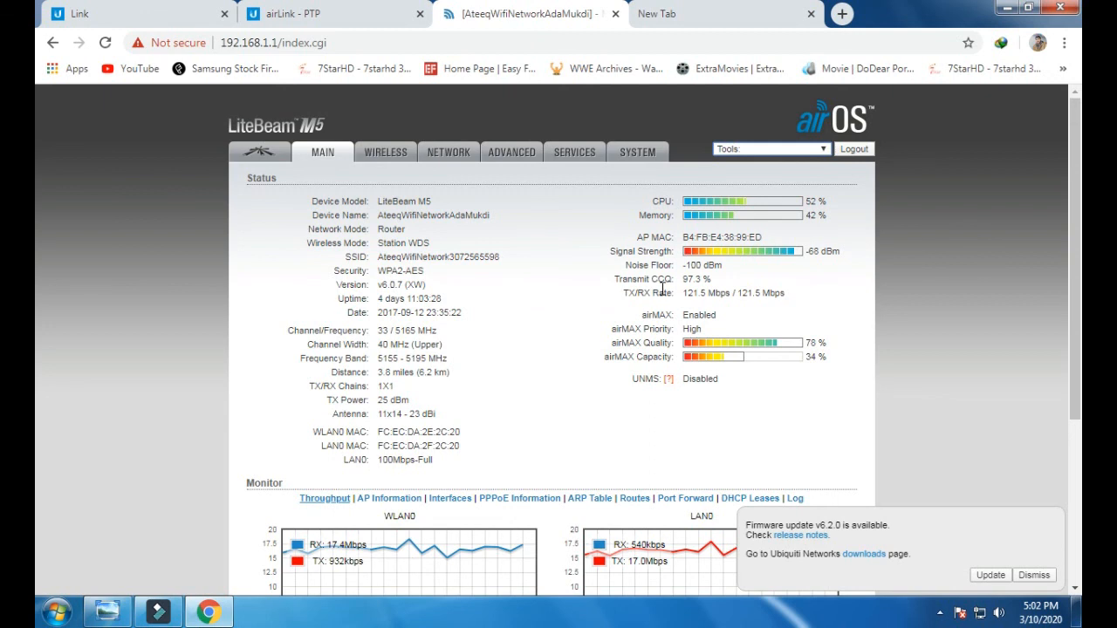
pyautogui.scroll(-2, 862, 405)
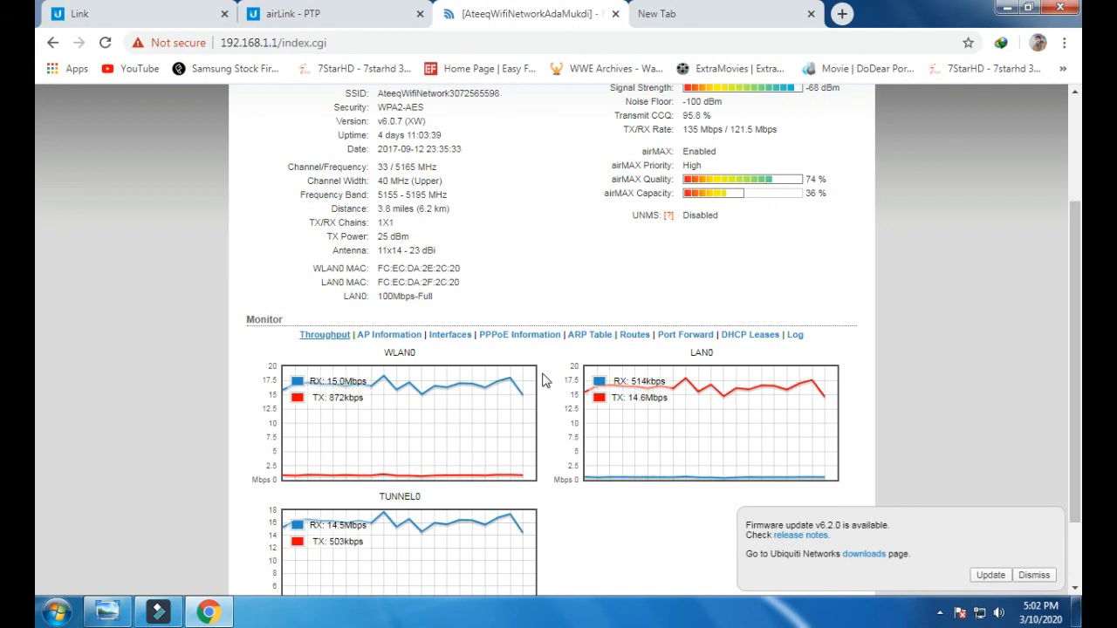
pyautogui.click(377, 12)
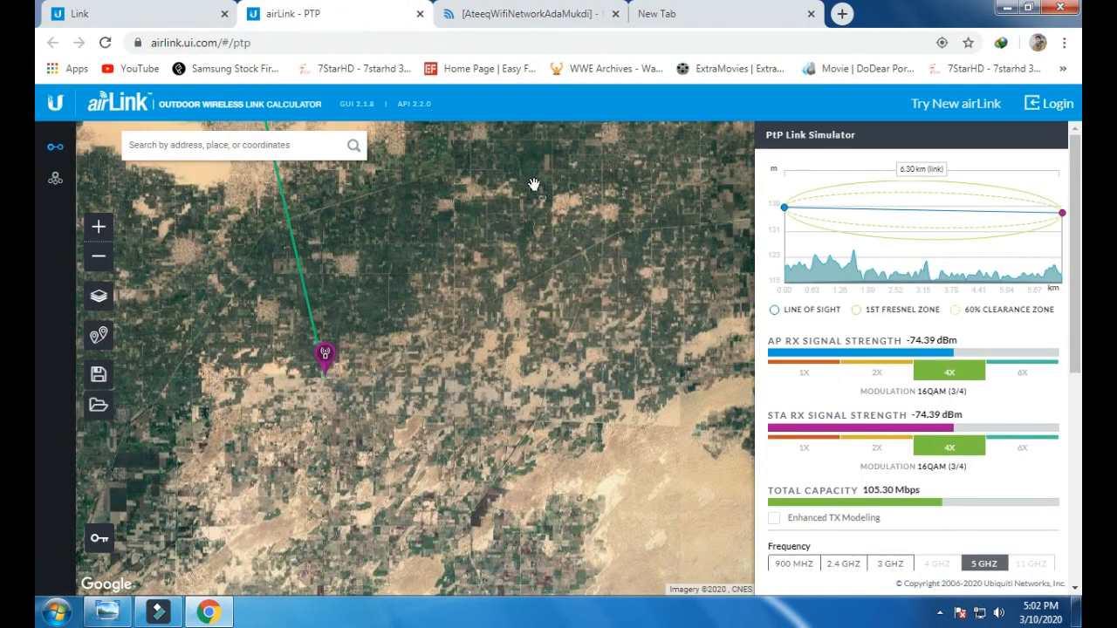
# Minimize the browser to the desktop and switch to the Untitled-1 image in Windows Photo Viewer
pyautogui.click(1007, 8)
pyautogui.rightClick(777, 198)
pyautogui.click(806, 247)
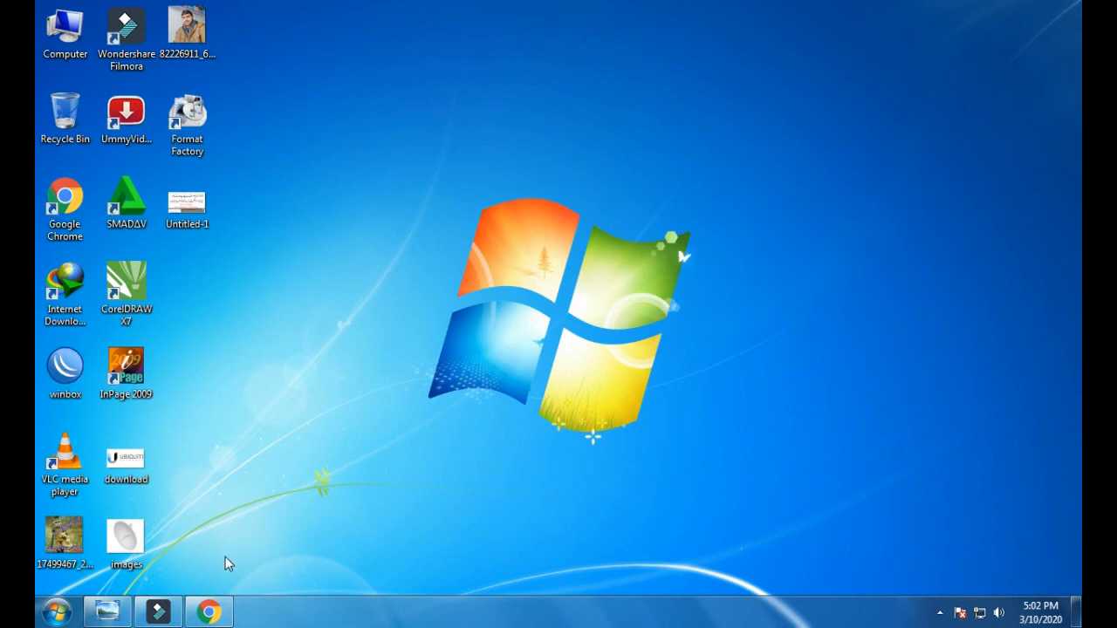
pyautogui.click(120, 617)
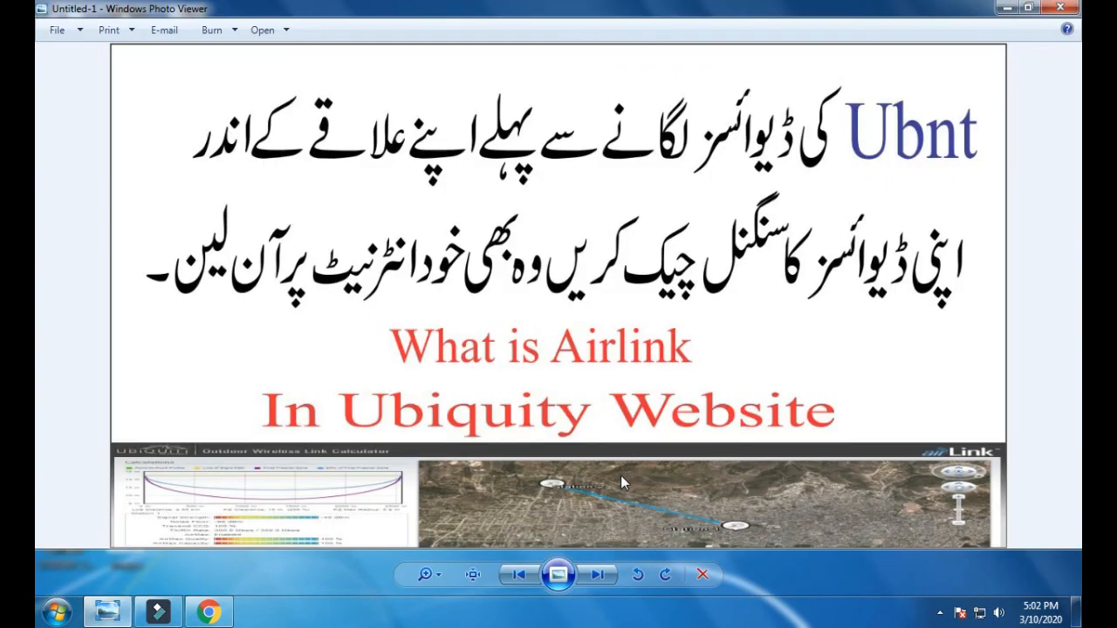